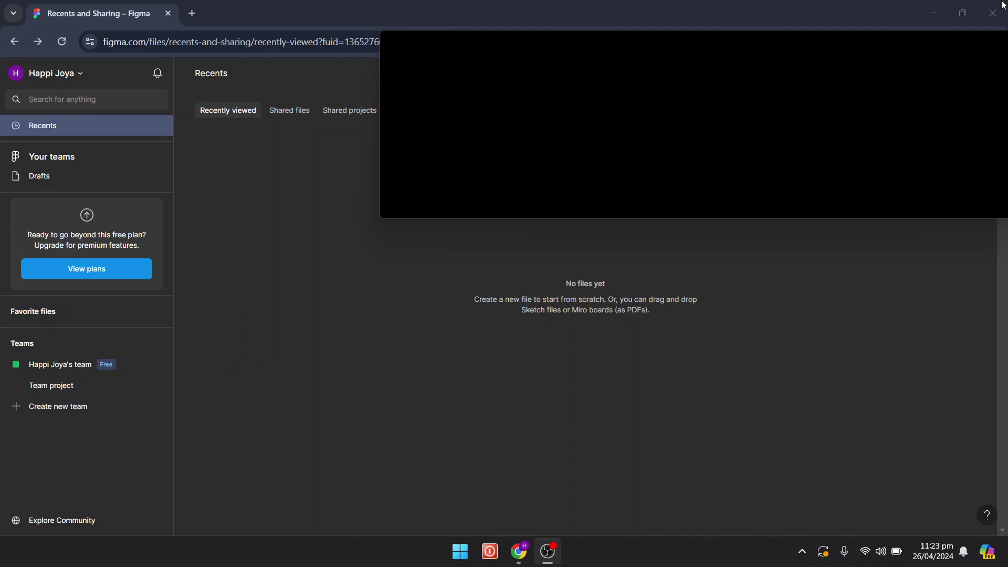
- Bring the Chrome window showing Figma's Recents page to the front
click(926, 7)
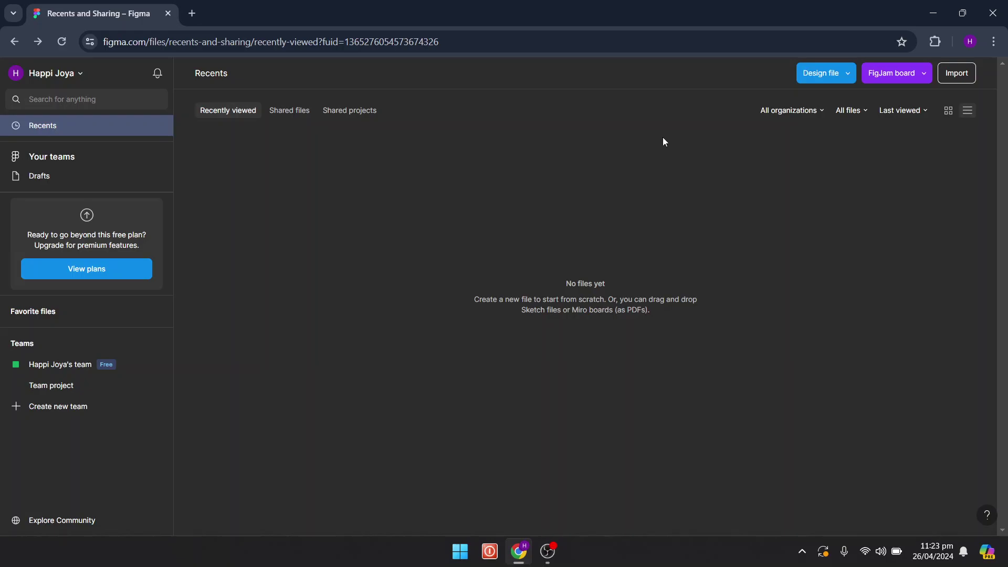
- Create a new Untitled design file in the team project
click(820, 79)
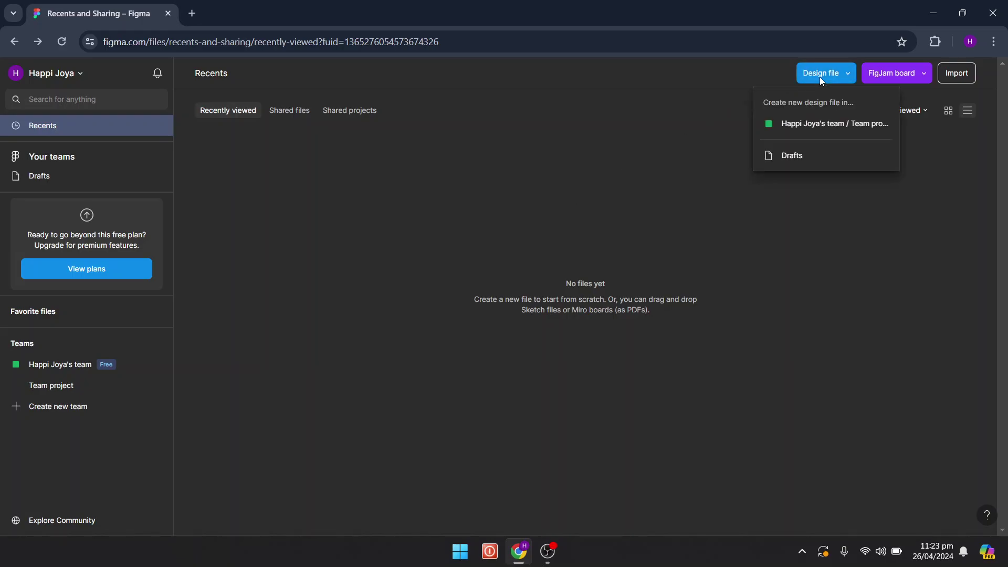
click(806, 125)
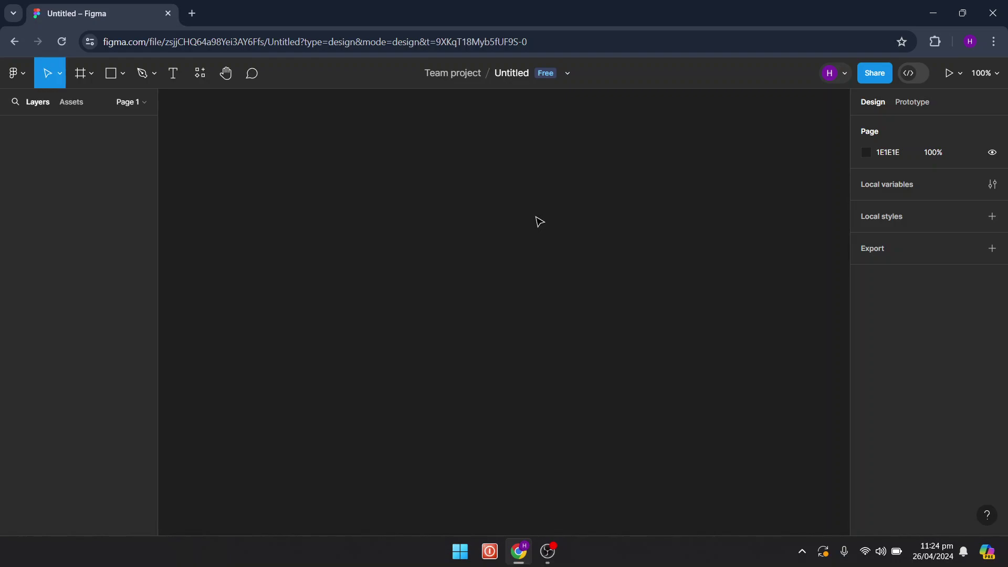
- Add a 1280×832 MacBook Air desktop frame to the empty canvas
click(97, 79)
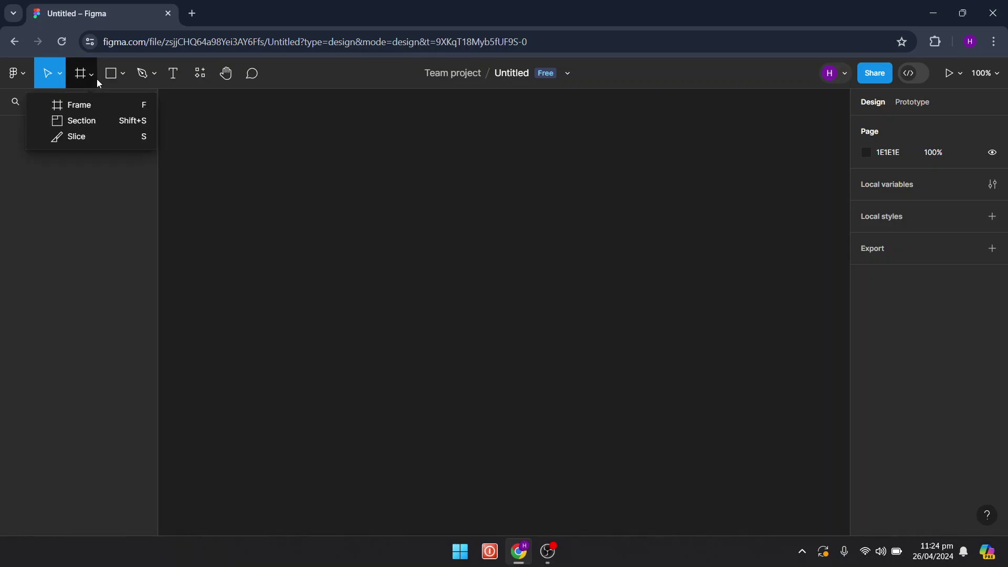
click(95, 106)
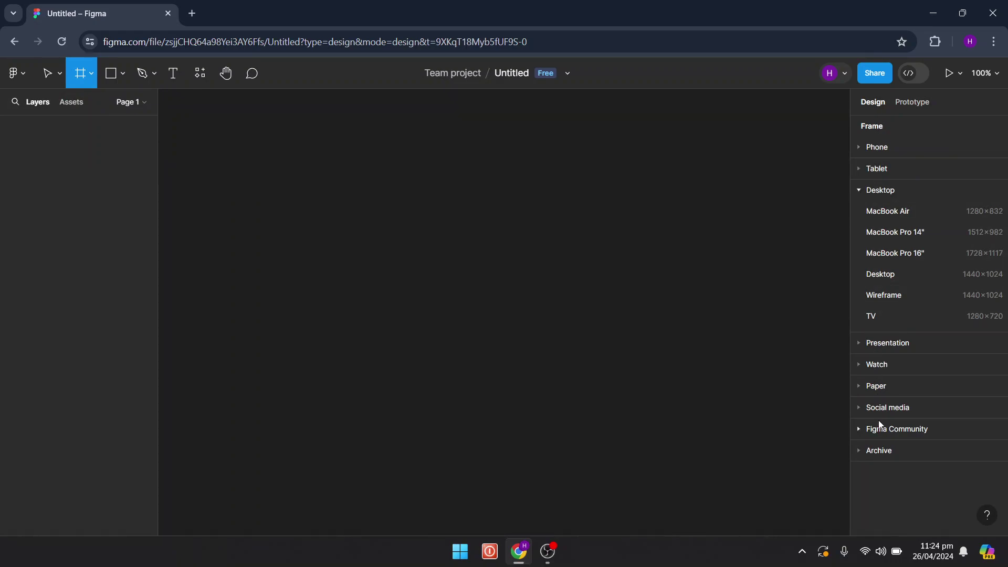
click(899, 209)
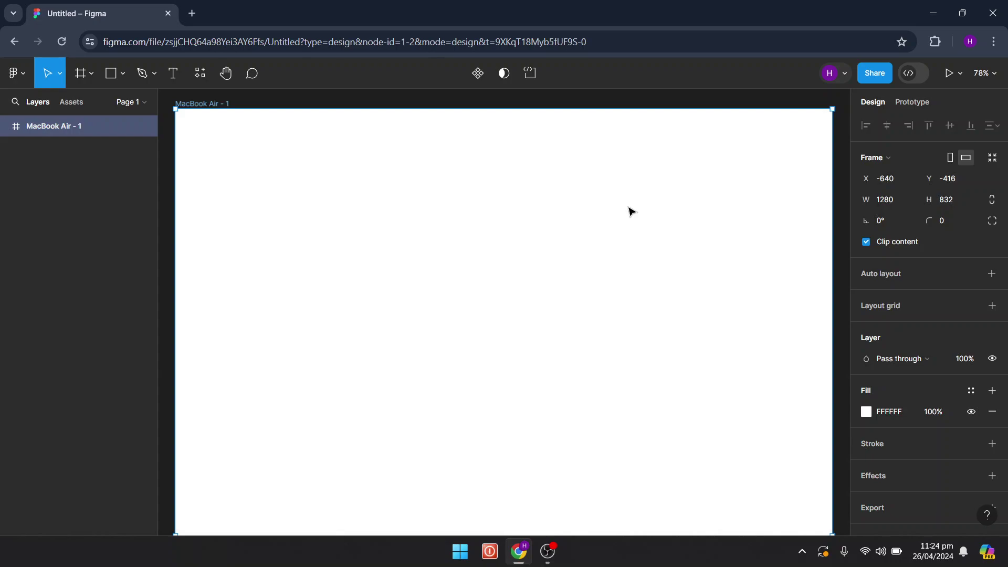
scroll(631, 211, up, 1)
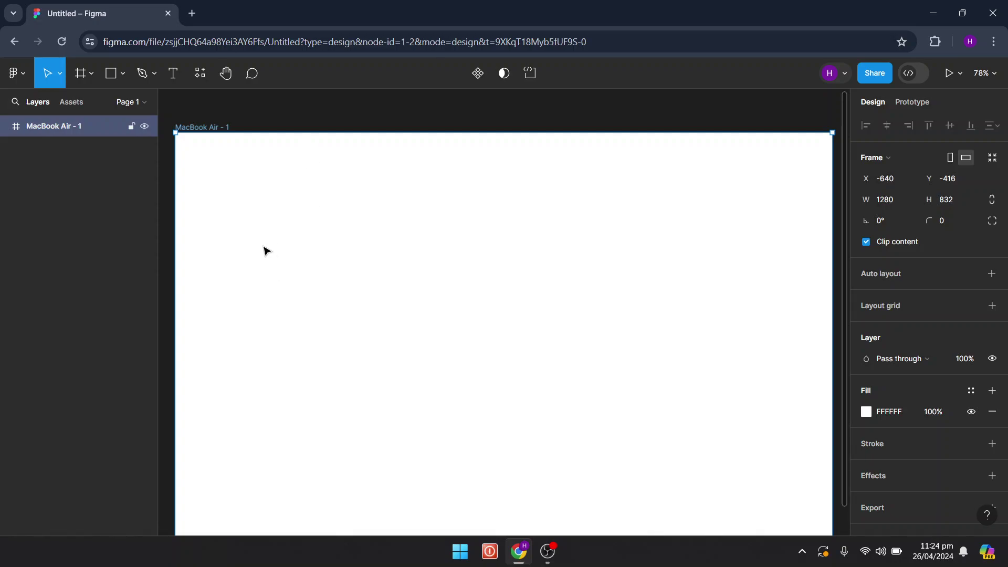
- Draw a 686×832 rectangle over the left part of the MacBook Air frame
click(120, 71)
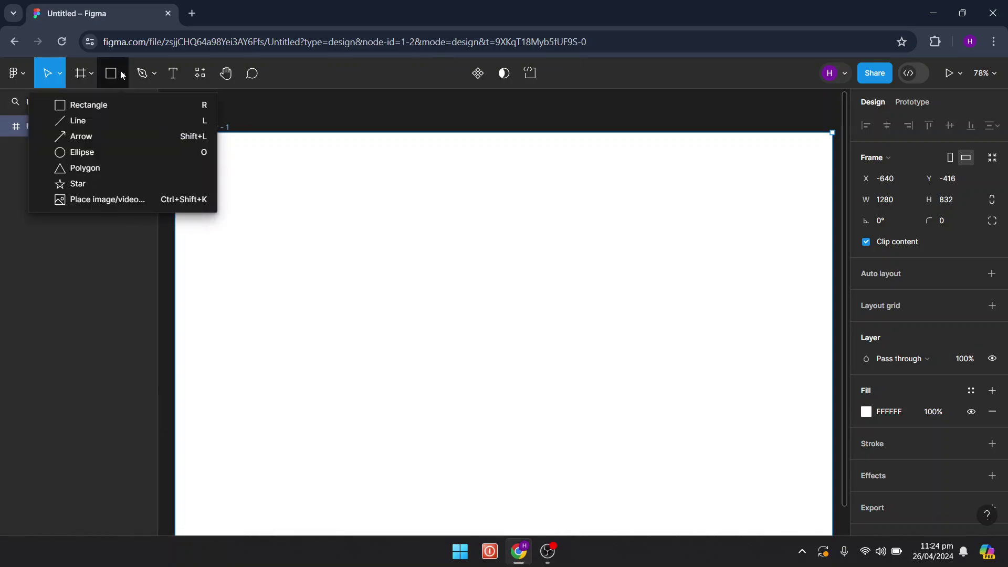
click(115, 105)
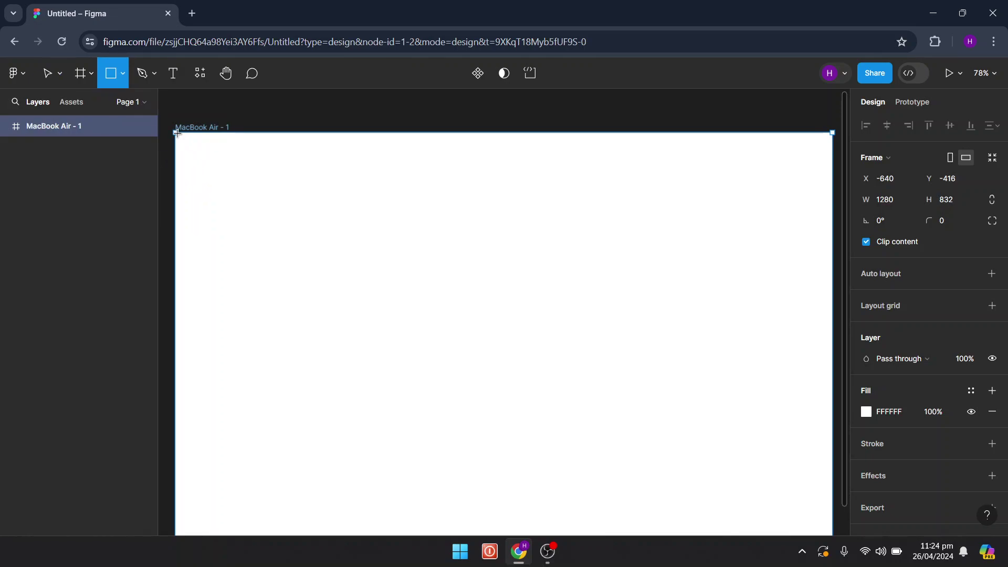
mouse_move(177, 133)
mouse_down()
mouse_move(500, 564)
mouse_move(529, 383)
mouse_up()
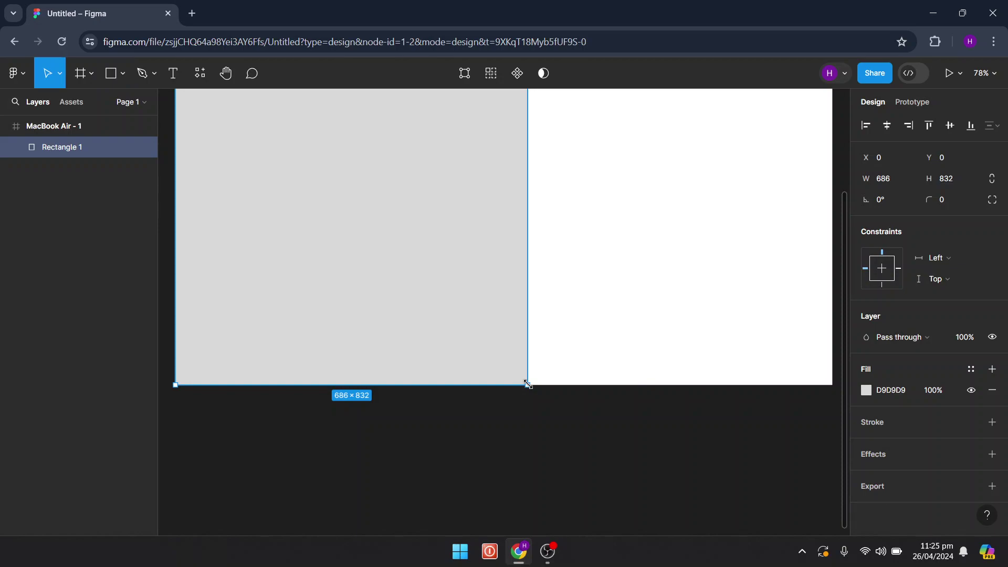
scroll(482, 314, up, 3)
scroll(482, 313, up, 3)
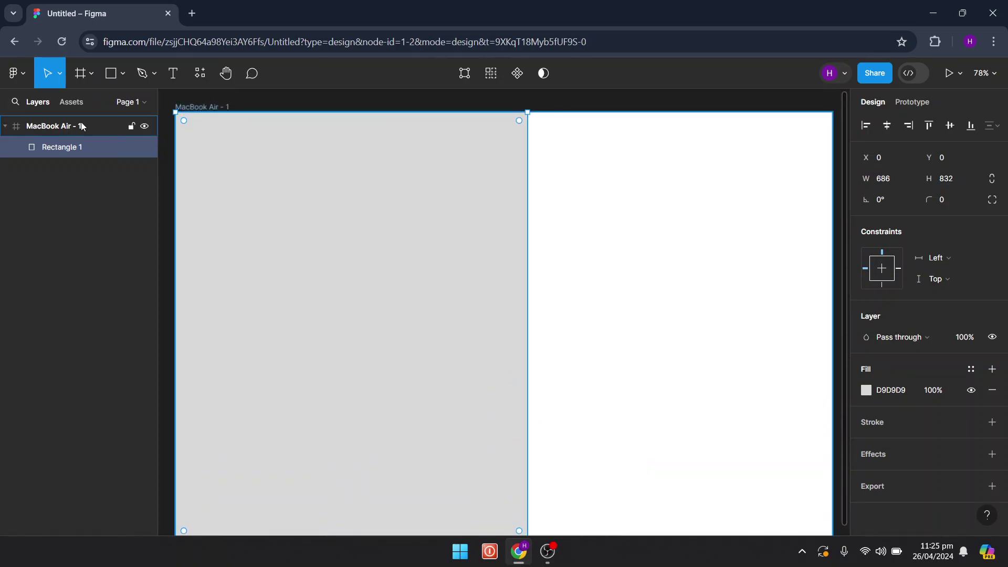
- Fill the rectangle with the placed illustrator1 target-and-telescope image
click(18, 77)
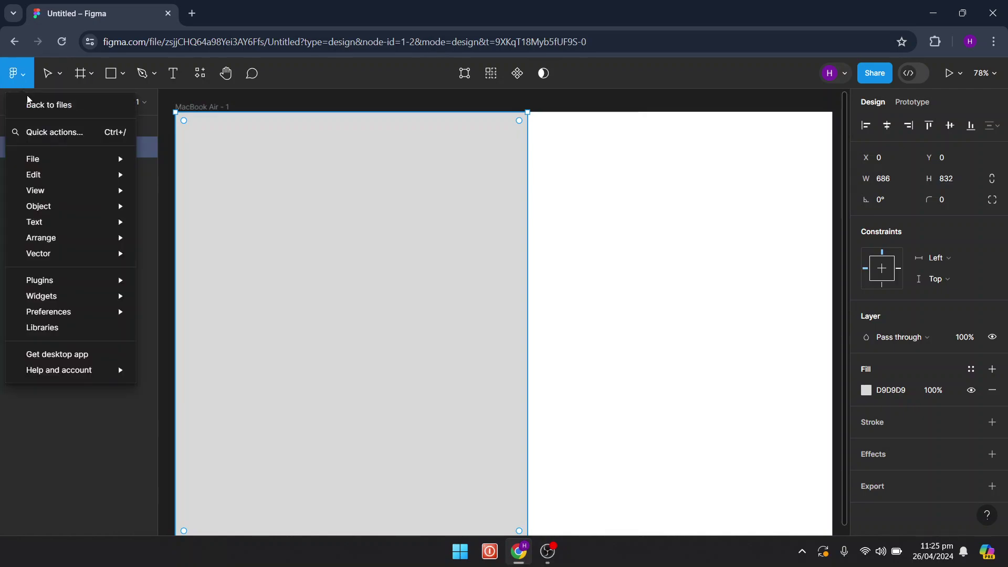
mouse_move(63, 158)
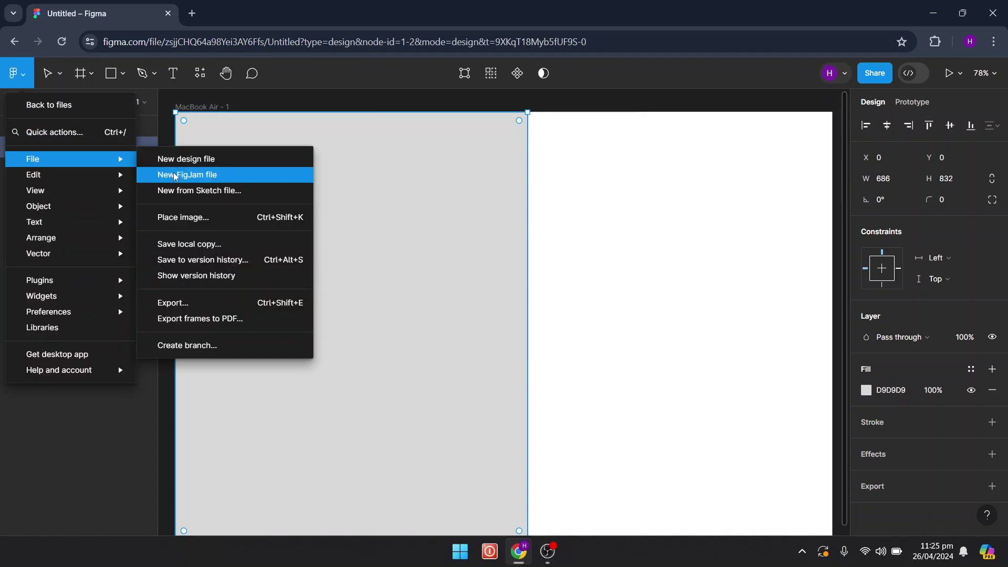
click(195, 219)
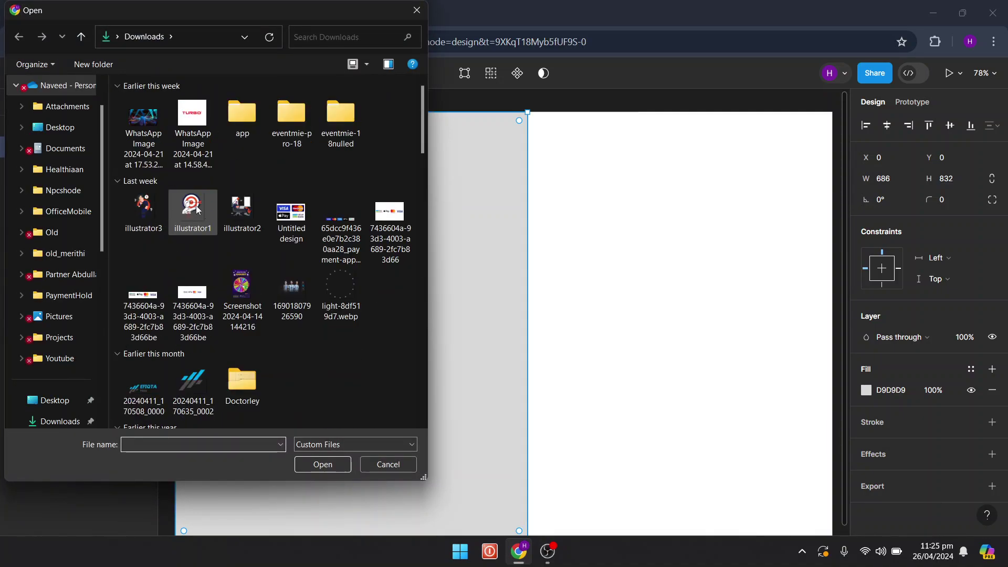
click(194, 207)
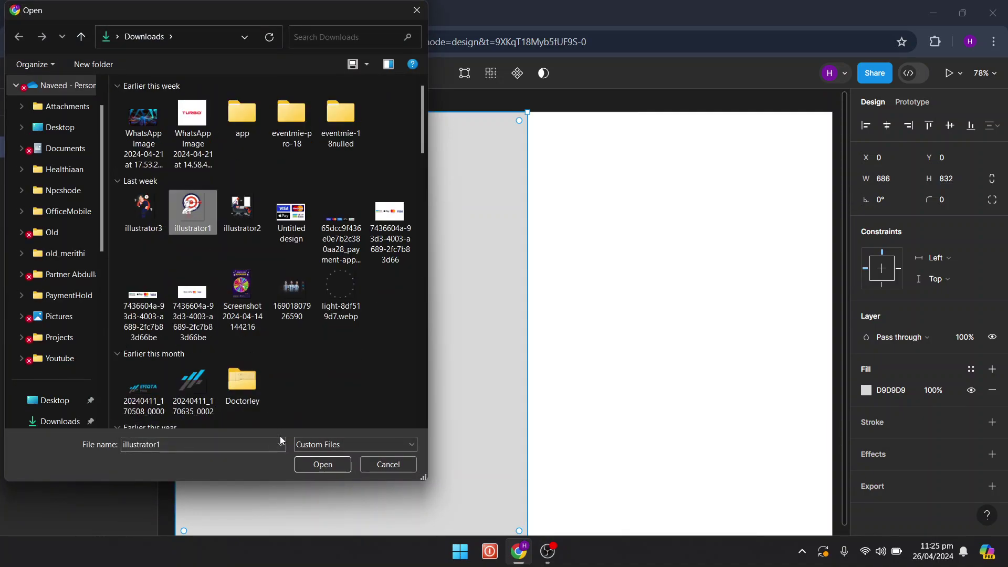
click(314, 465)
click(356, 344)
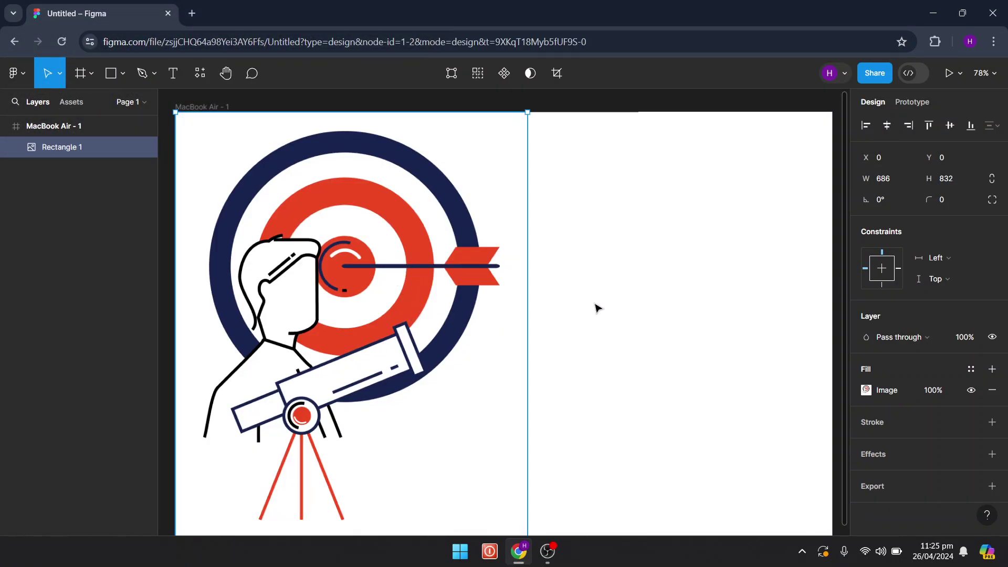
- Deselect the illustration, fit the frame, and zoom onto its empty right half for text
click(595, 307)
key(shift+1)
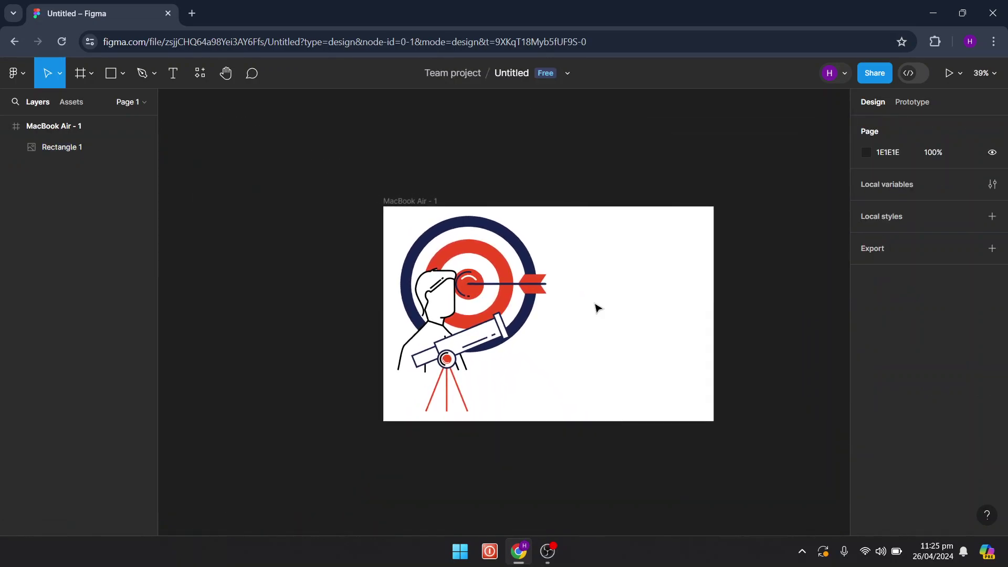
scroll(596, 308, up, 3)
scroll(596, 308, up, 2)
scroll(596, 308, up, 1)
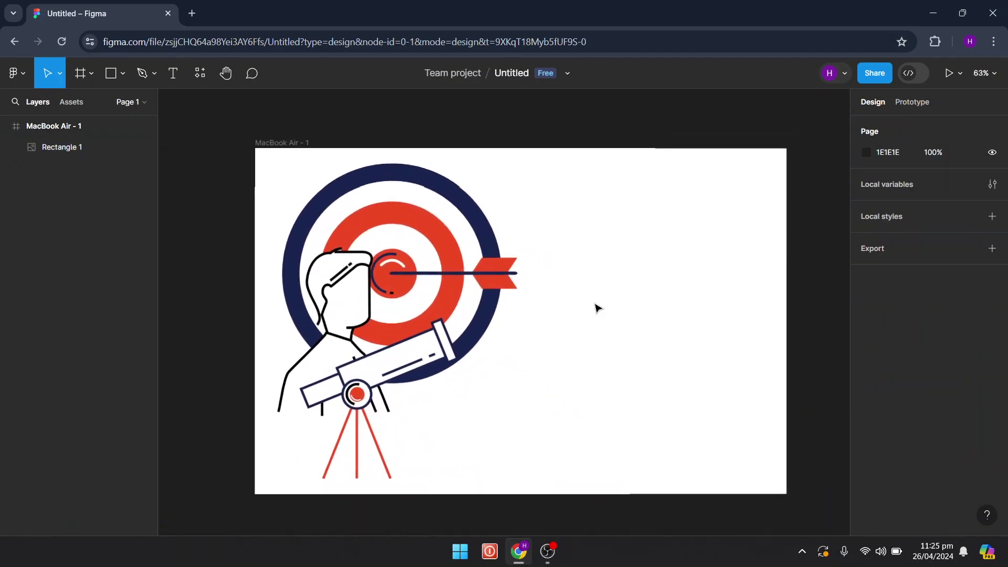
scroll(596, 308, up, 1)
scroll(596, 308, up, 3)
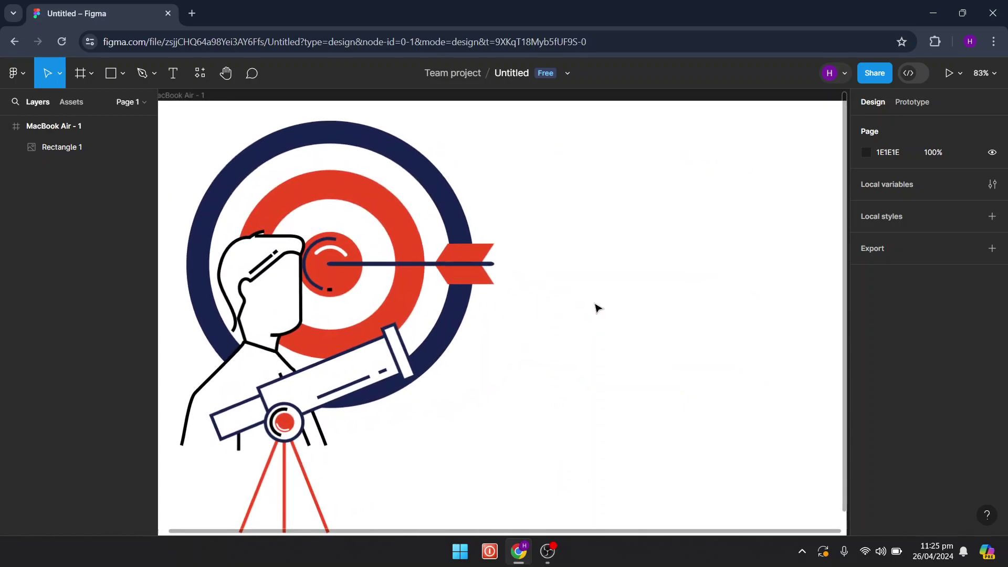
scroll(596, 309, down, 2)
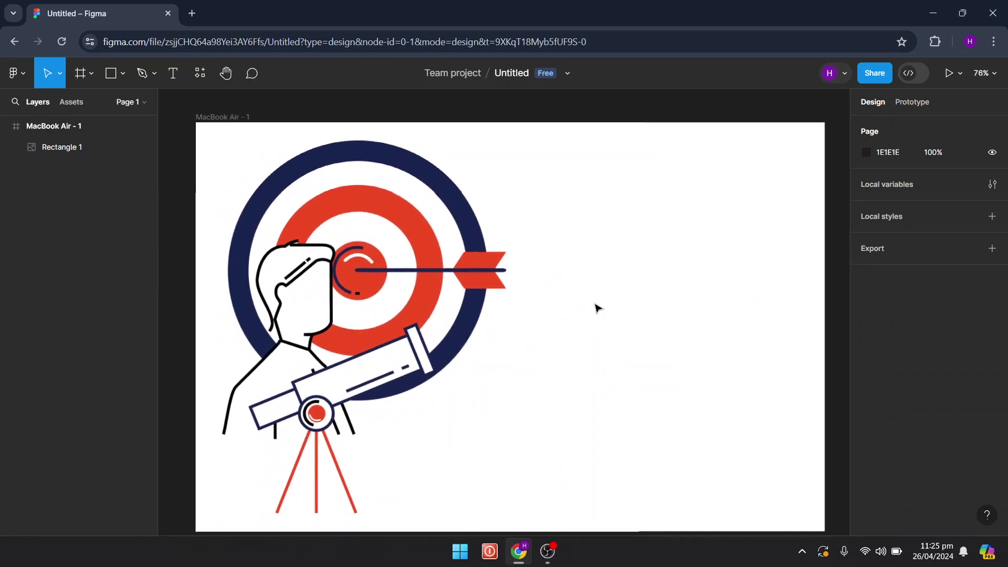
scroll(596, 308, right, 1)
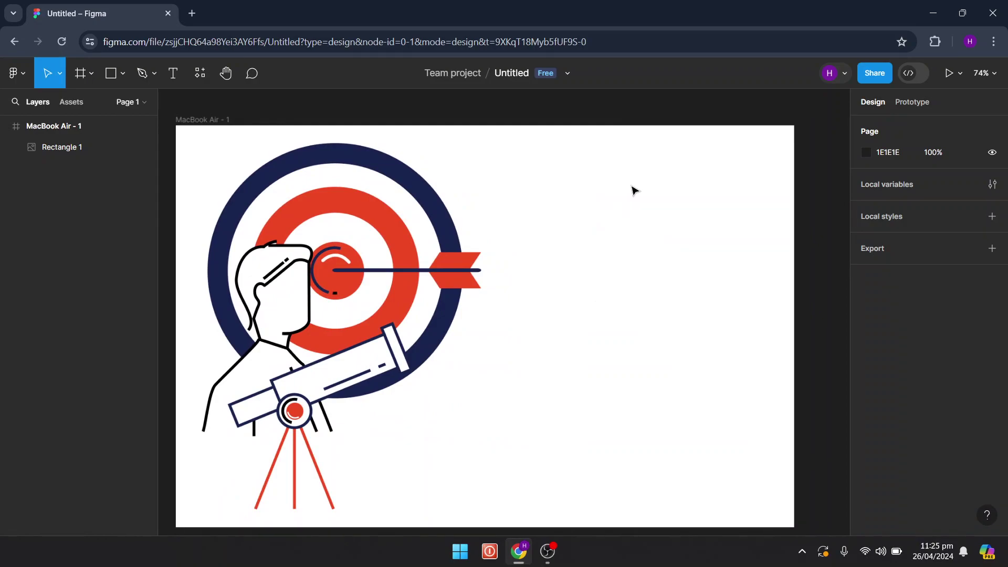
click(172, 81)
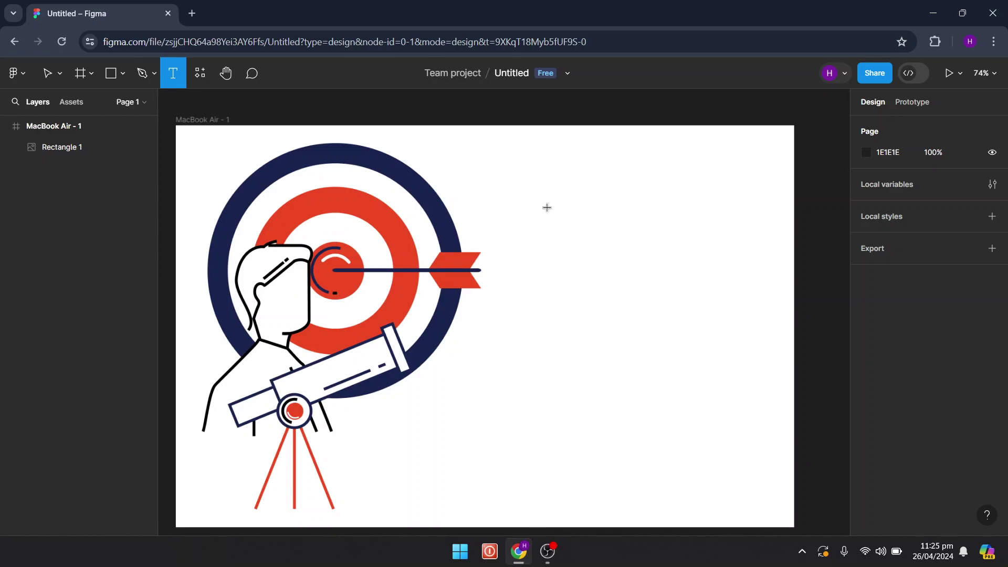
- Add a bold 30-point 'Login Form' heading right of the illustration, tightened to 163×36
drag(546, 207, 756, 238)
text(30)
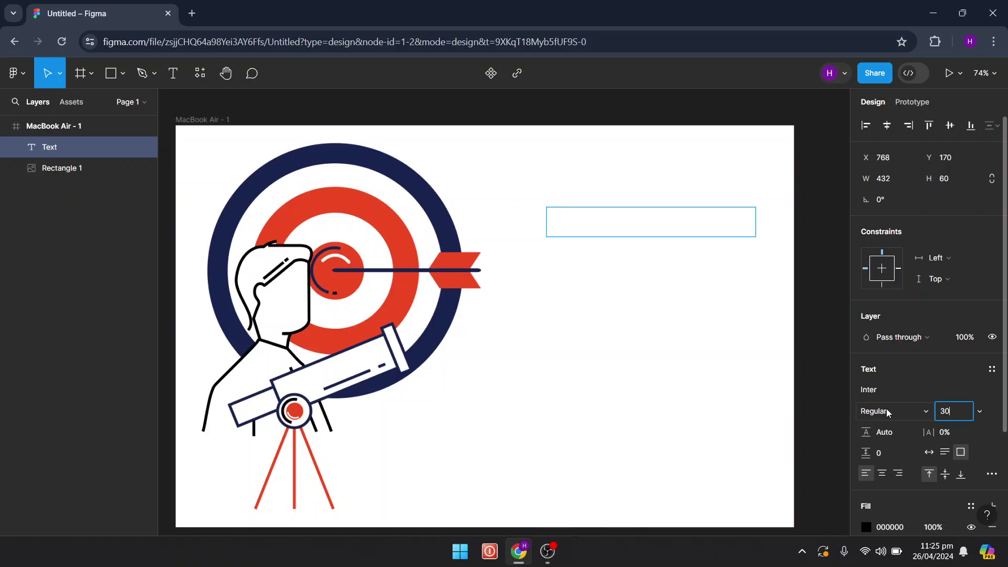
click(887, 412)
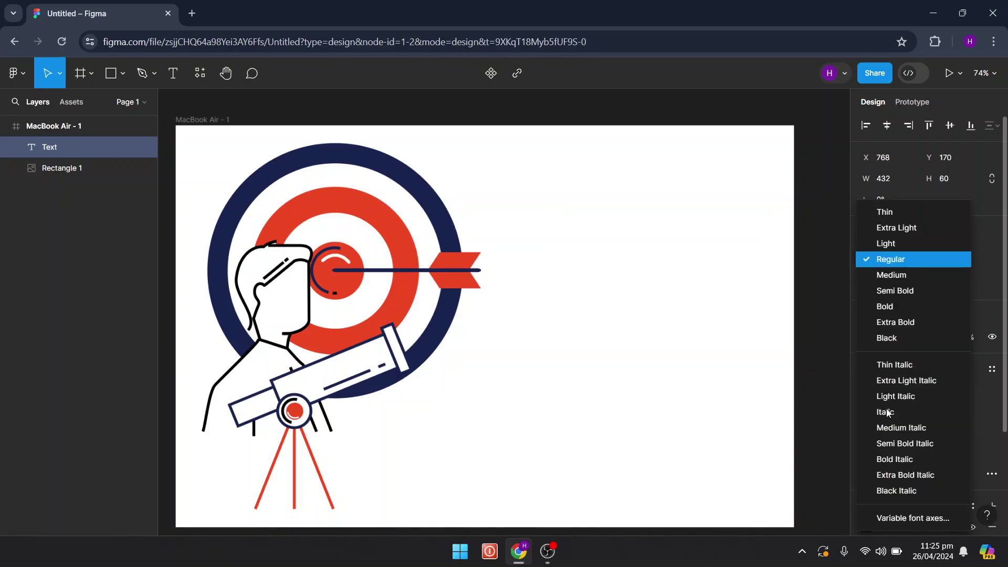
click(902, 313)
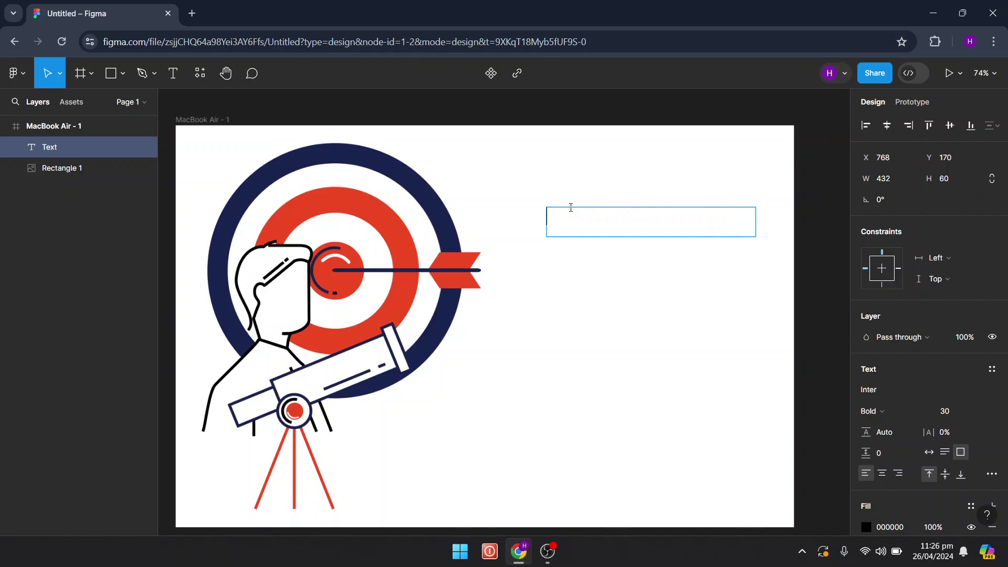
text(Log)
text(in )
text(Form)
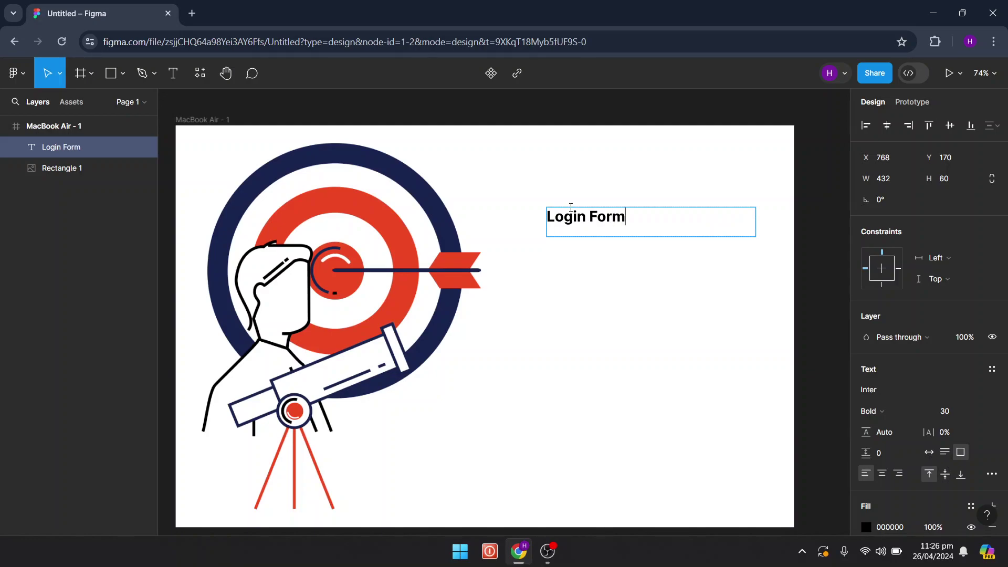
key(Escape)
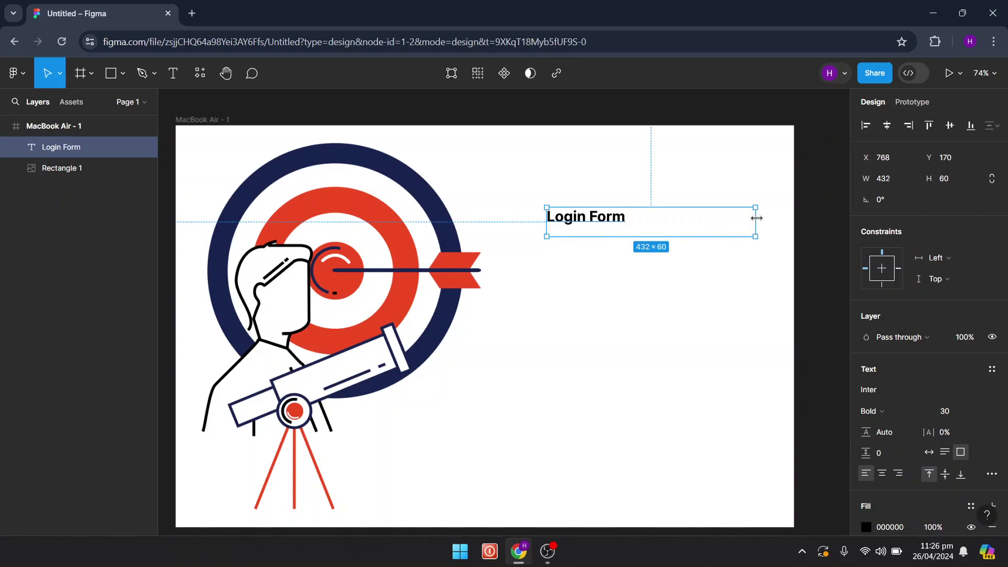
drag(757, 218, 626, 218)
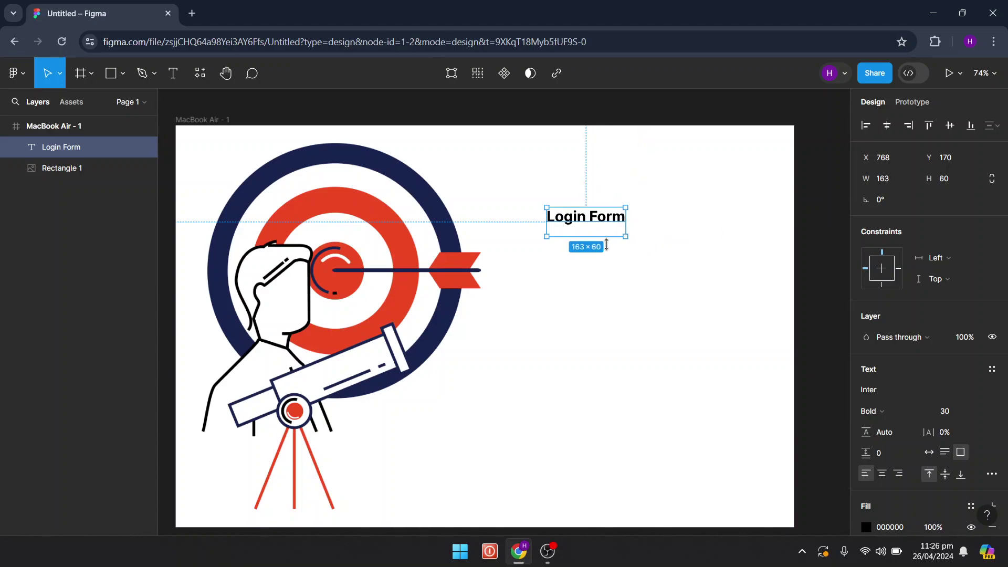
mouse_move(595, 237)
mouse_down()
mouse_move(594, 225)
mouse_move(649, 220)
mouse_up()
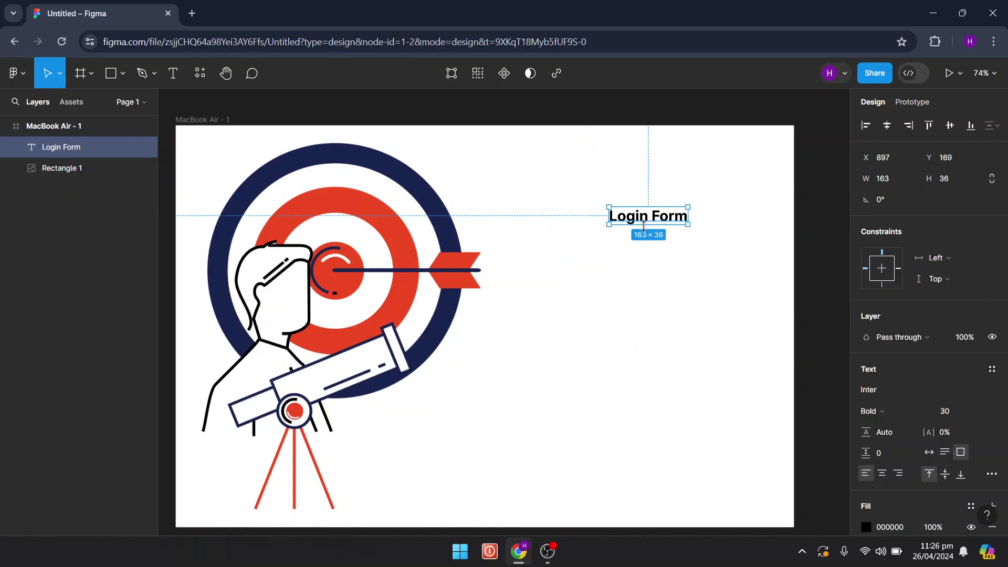
- Duplicate the Login Form heading and place the copy just below it
right_click(648, 221)
mouse_move(677, 210)
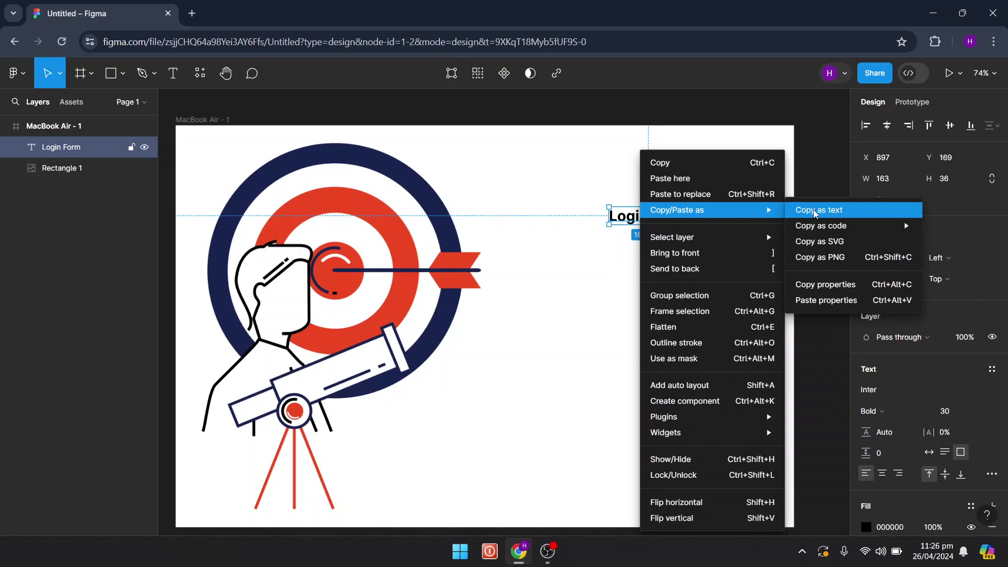
click(815, 211)
click(637, 268)
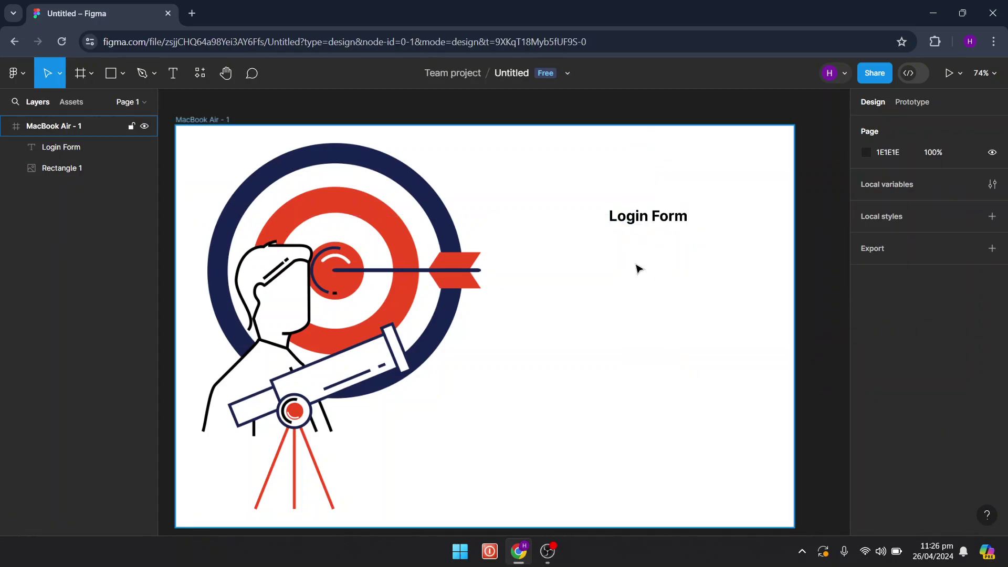
key(ctrl+v)
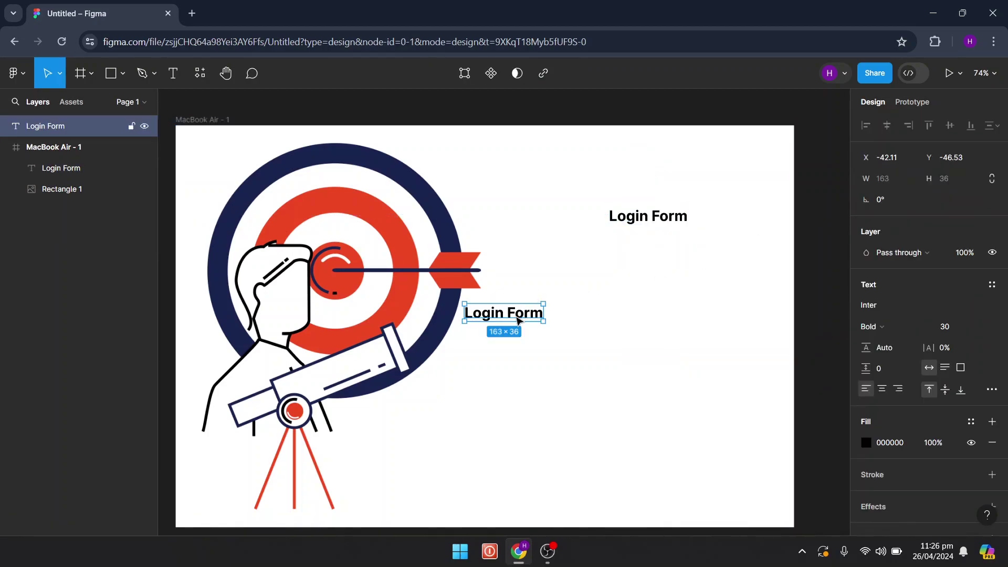
drag(517, 320, 664, 250)
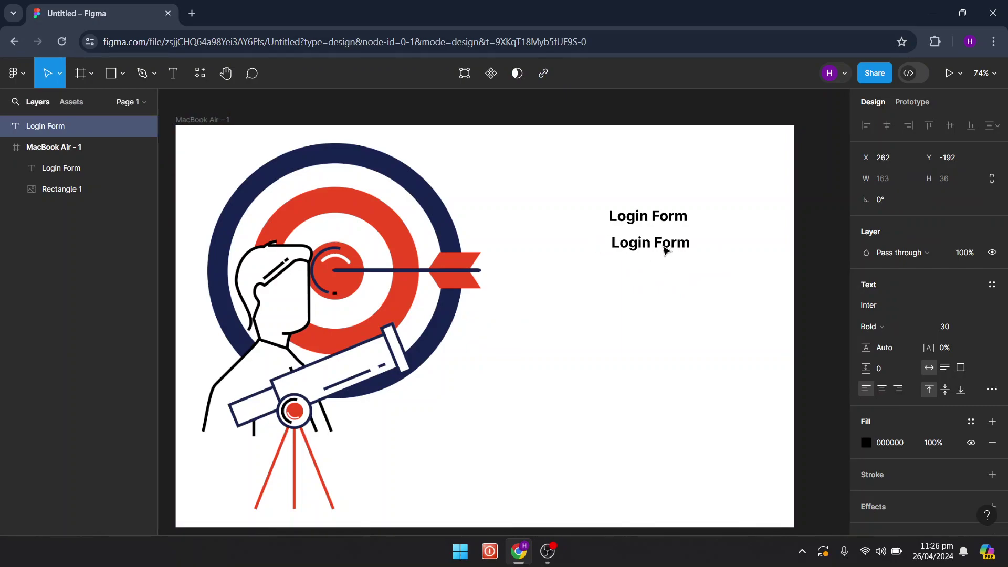
drag(664, 250, 661, 251)
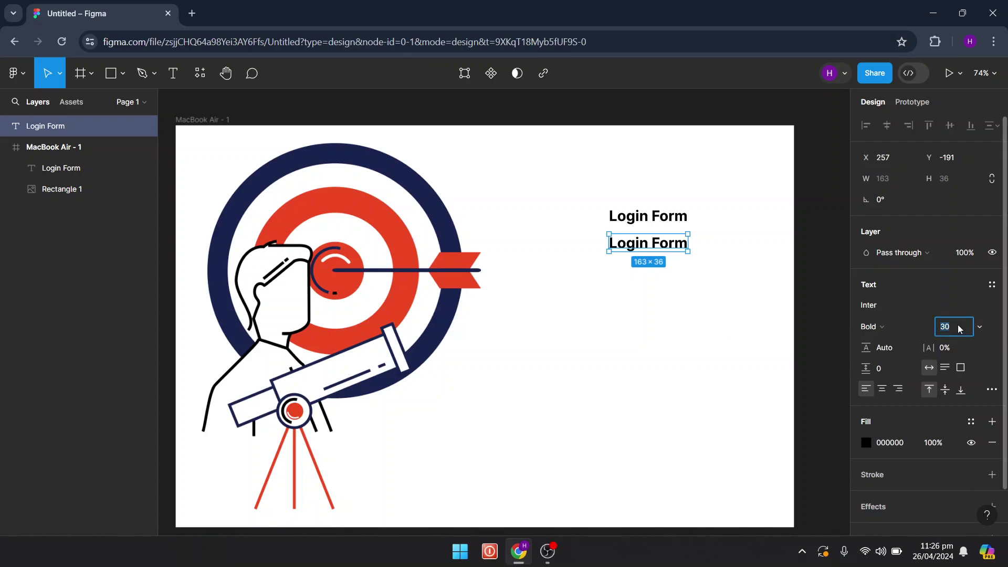
- Restyle the copied heading to size 20 in Regular weight
key(BackSpace)
key(BackSpace)
text(2)
click(871, 328)
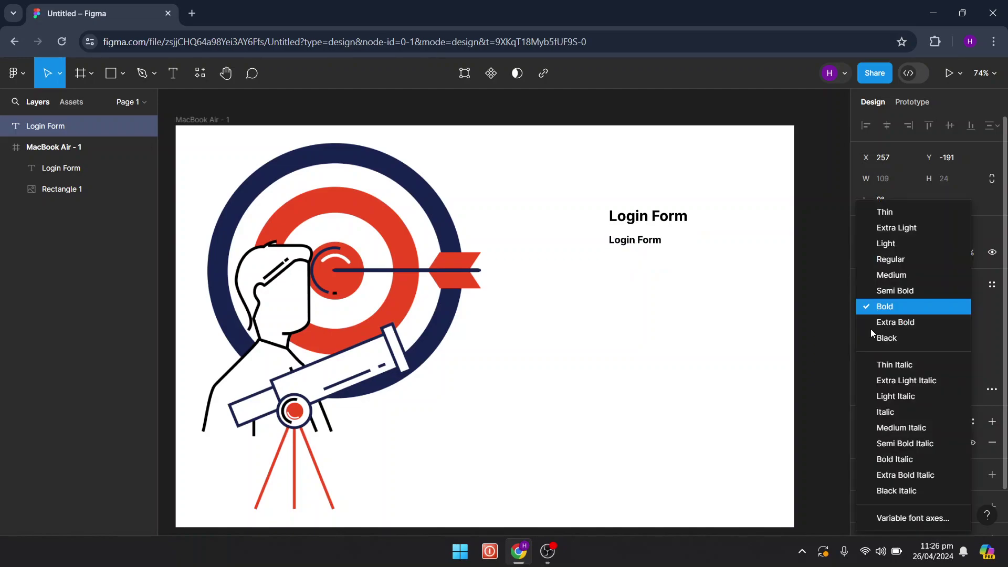
click(910, 248)
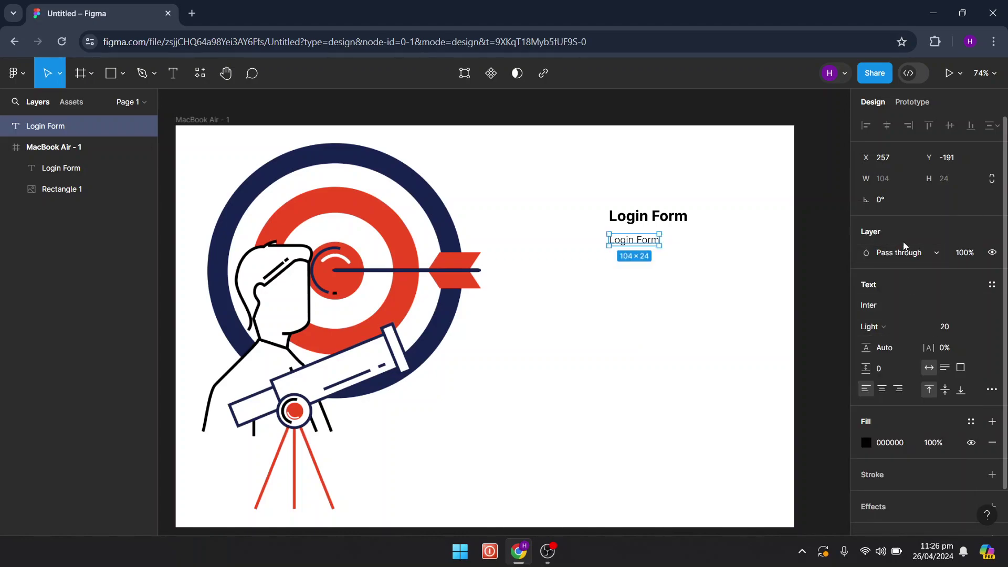
click(892, 329)
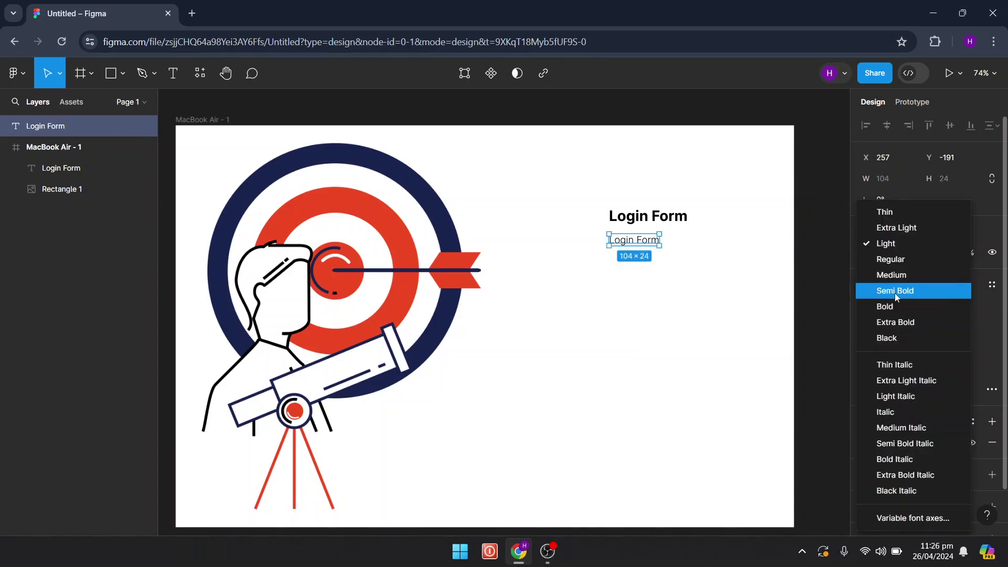
click(890, 258)
click(664, 297)
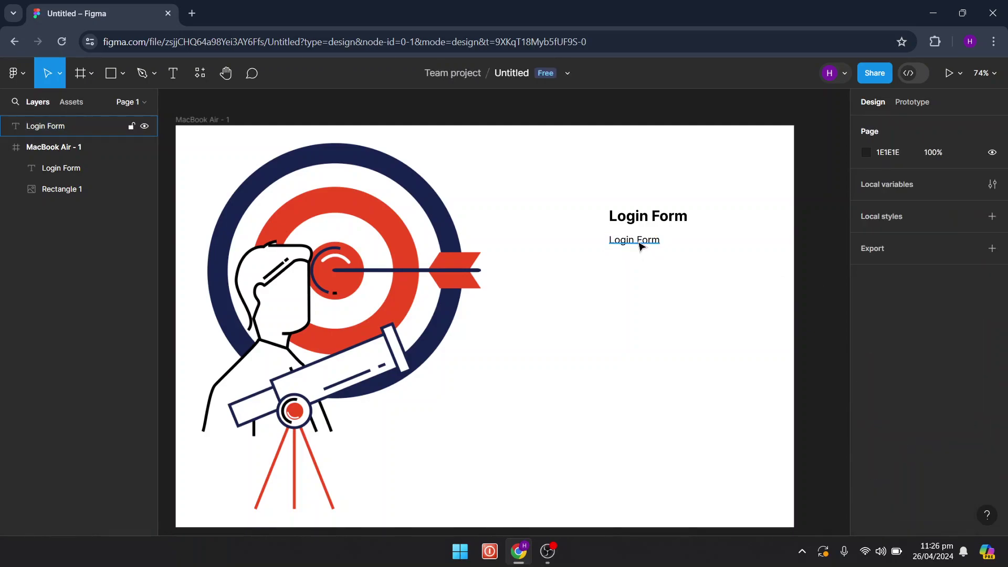
- Retype the copy as 'Welcome Back Dear User' and centre it under the heading
click(641, 244)
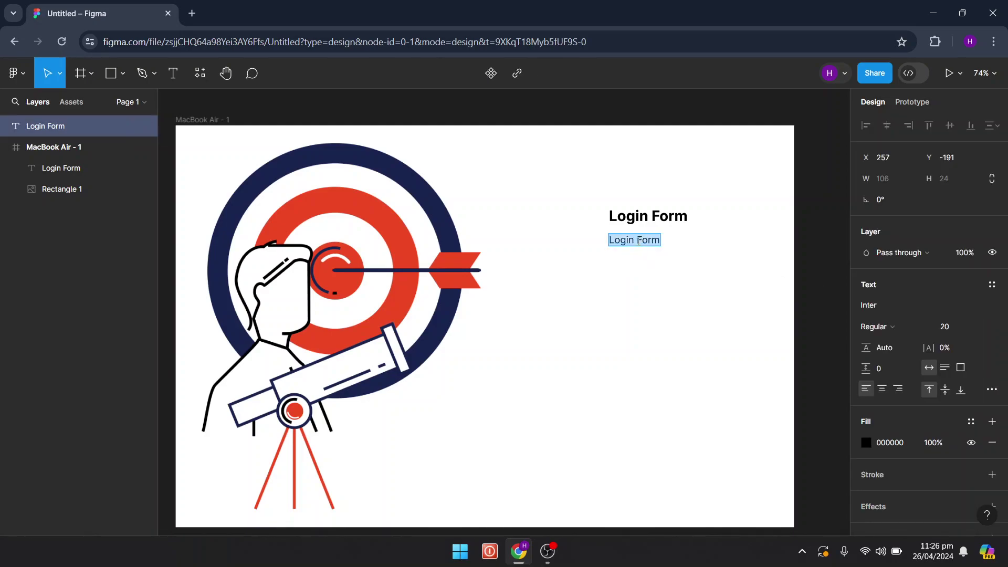
key(BackSpace)
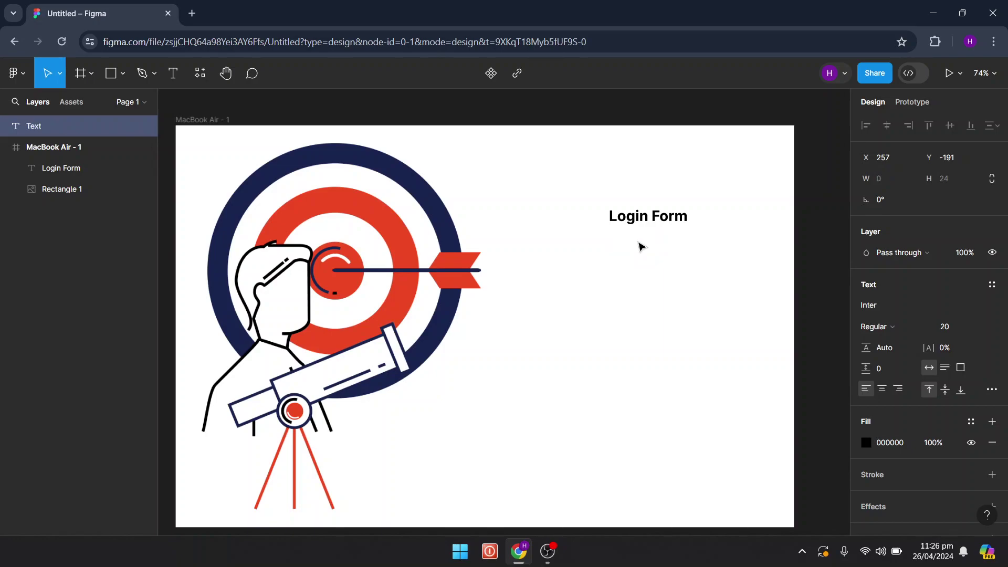
text(Welc)
text(ome)
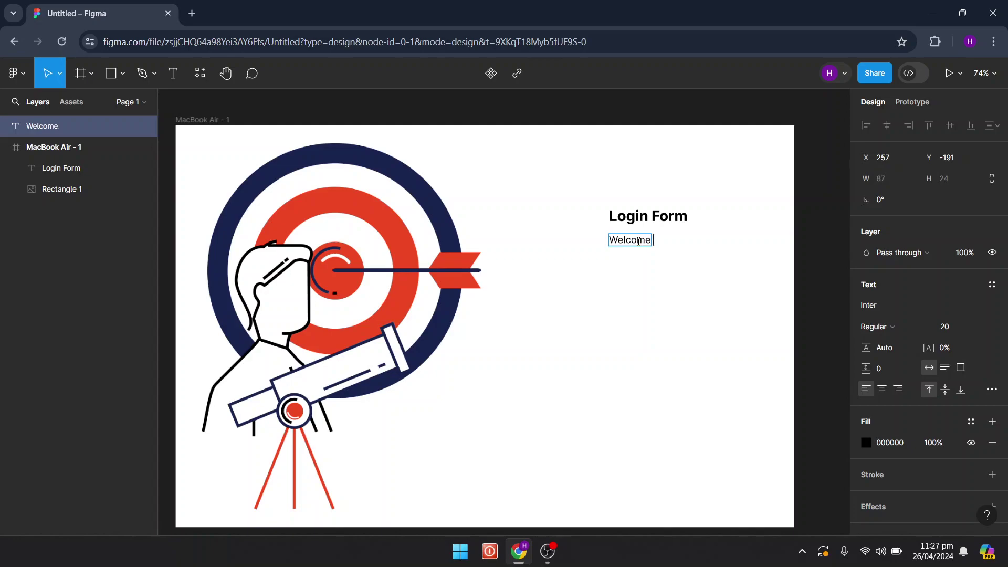
text( Ba)
text(ck)
text( D)
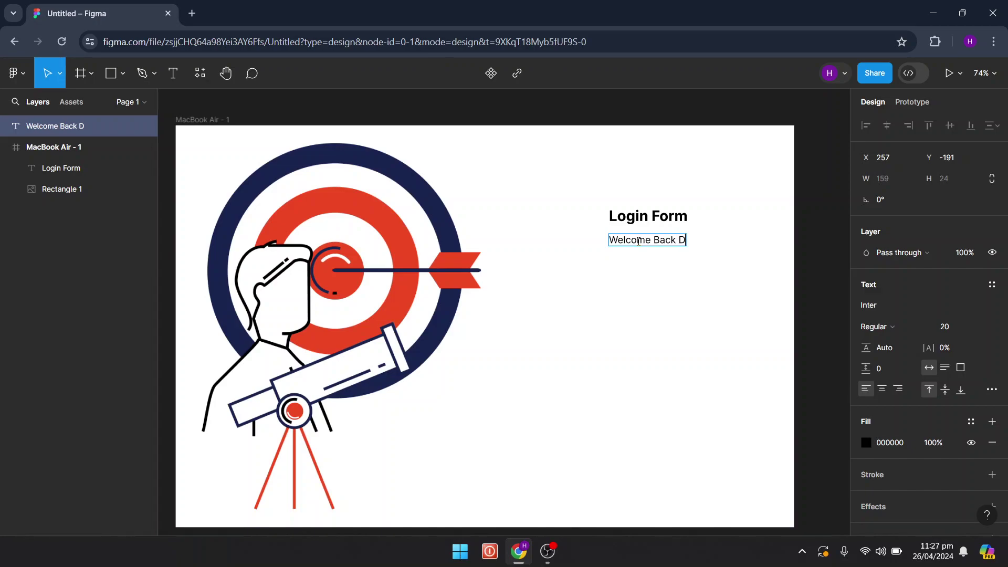
text(ear )
text(Uset)
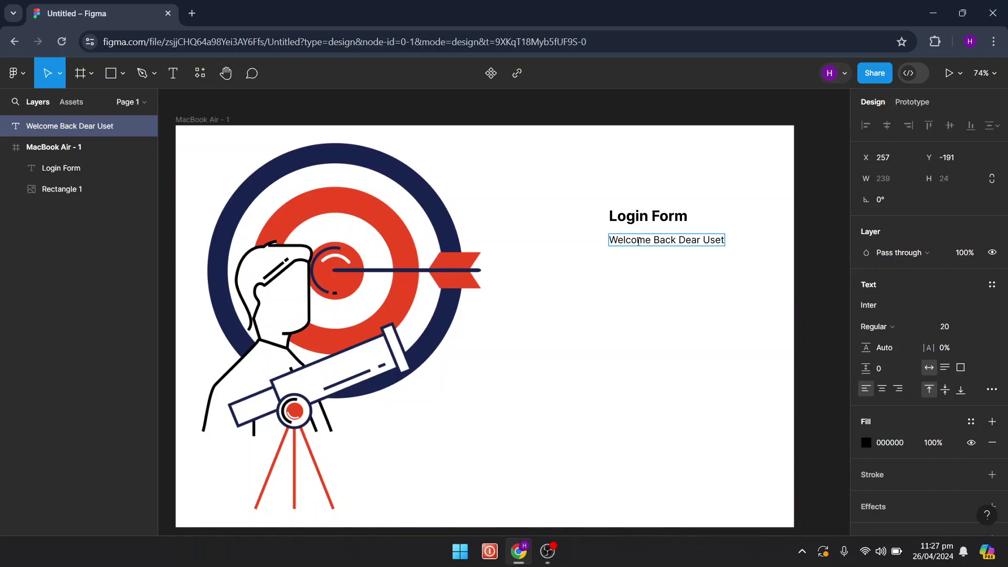
key(BackSpace)
text(r)
key(Escape)
key(Escape)
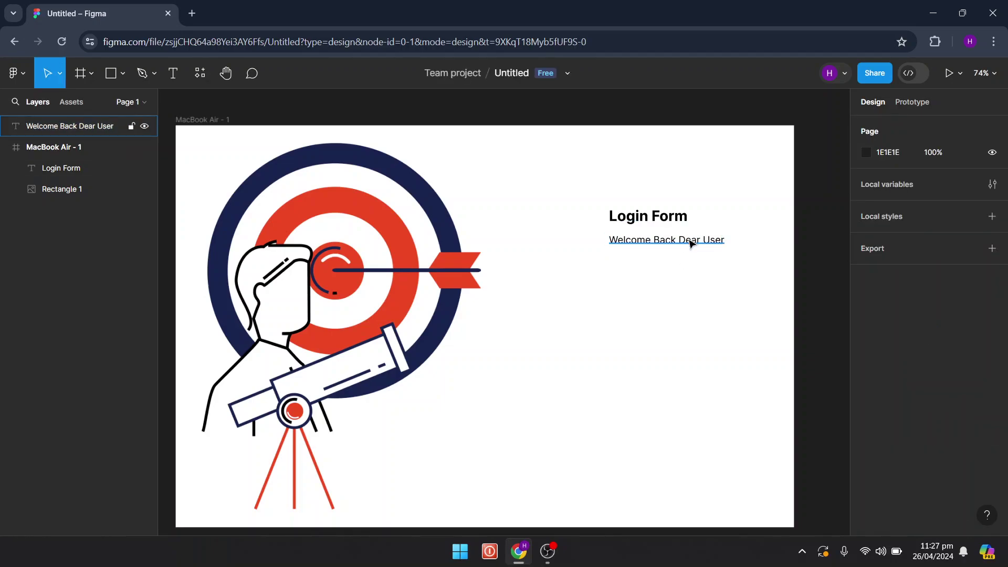
drag(691, 243, 675, 237)
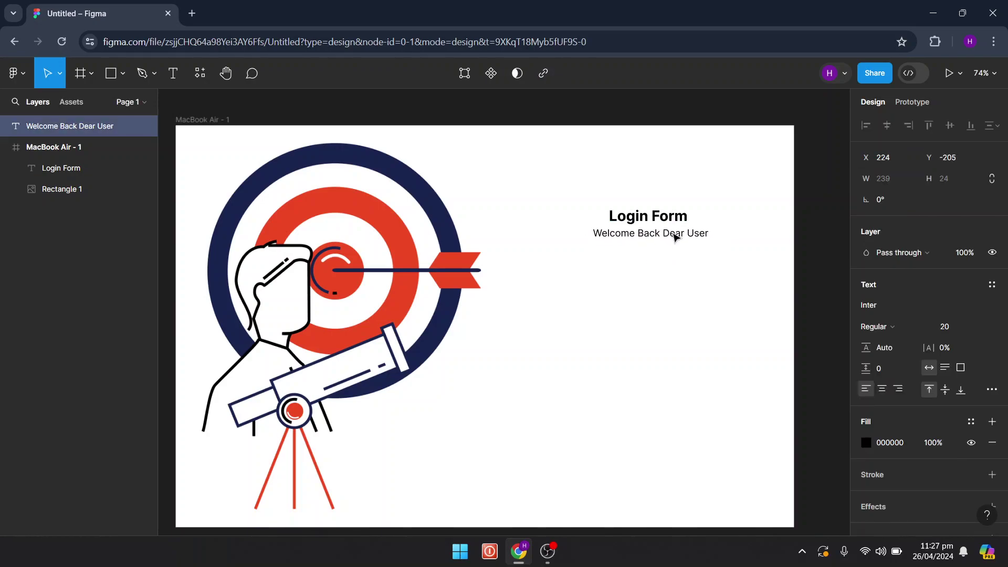
- Deselect the subtitle and adjust the zoom and pan around the login frame
click(686, 323)
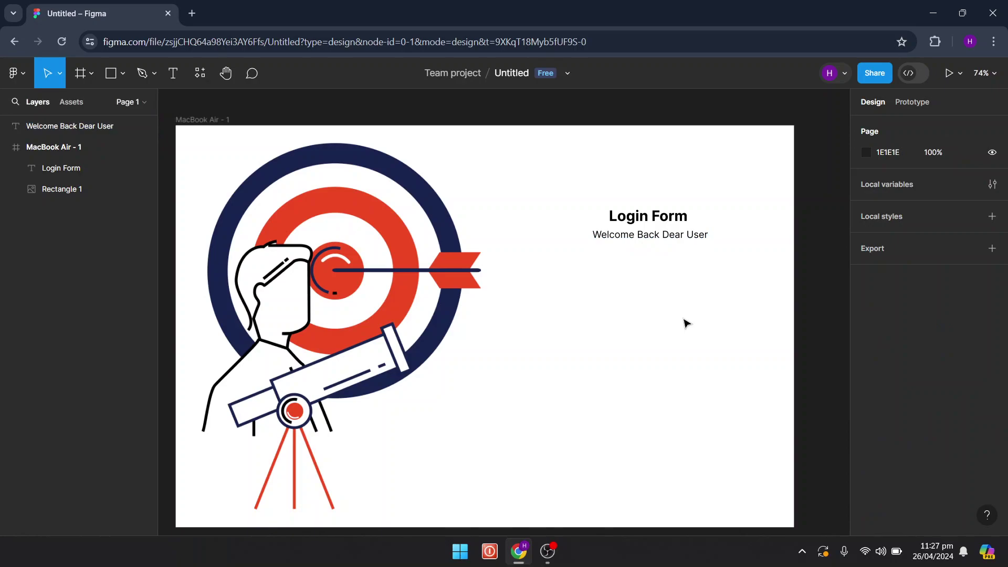
scroll(686, 323, down, 3)
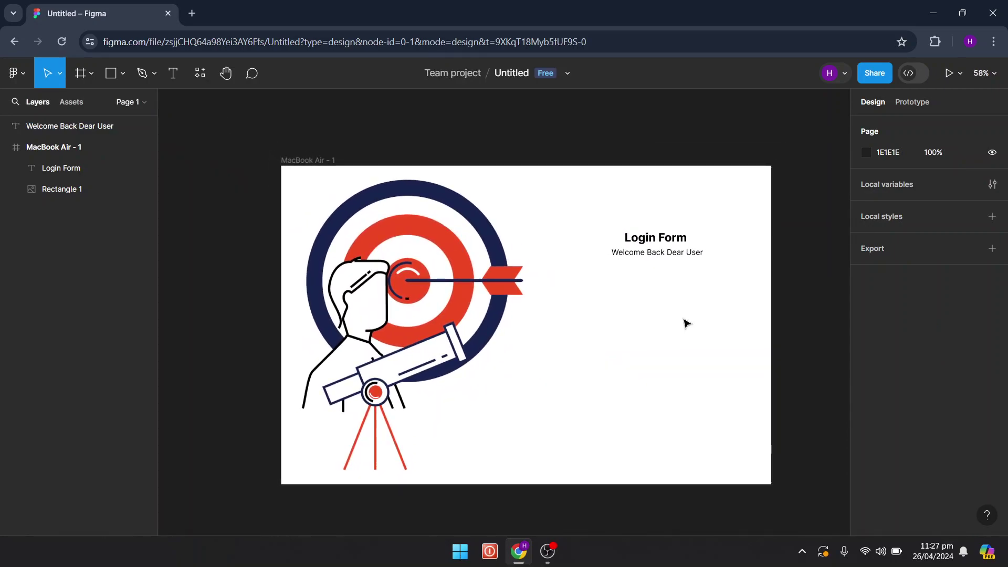
scroll(686, 323, up, 2)
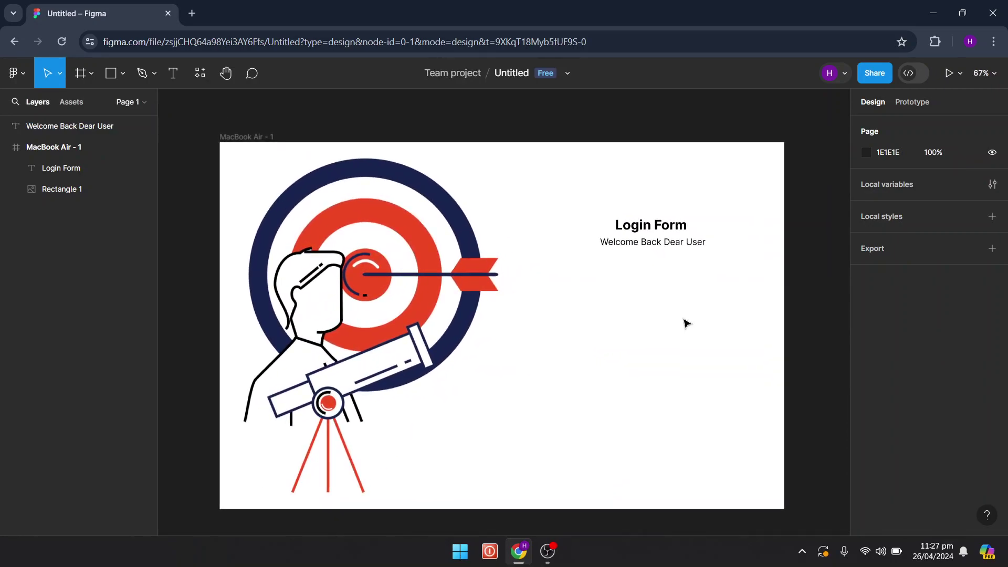
scroll(686, 323, up, 2)
scroll(686, 322, left, 2)
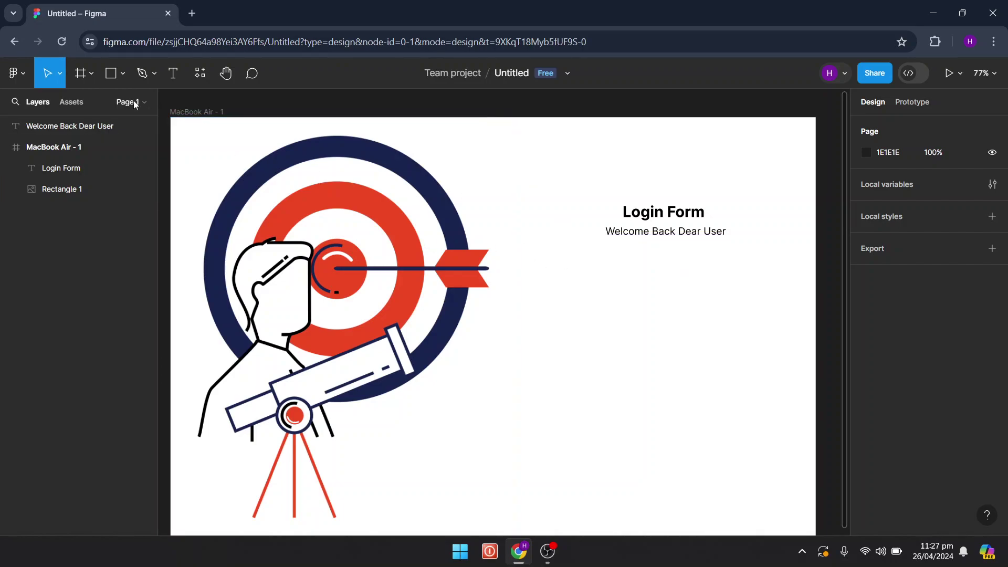
- Draw a grey 310×42 input bar below the Welcome Back Dear User subtitle
click(124, 80)
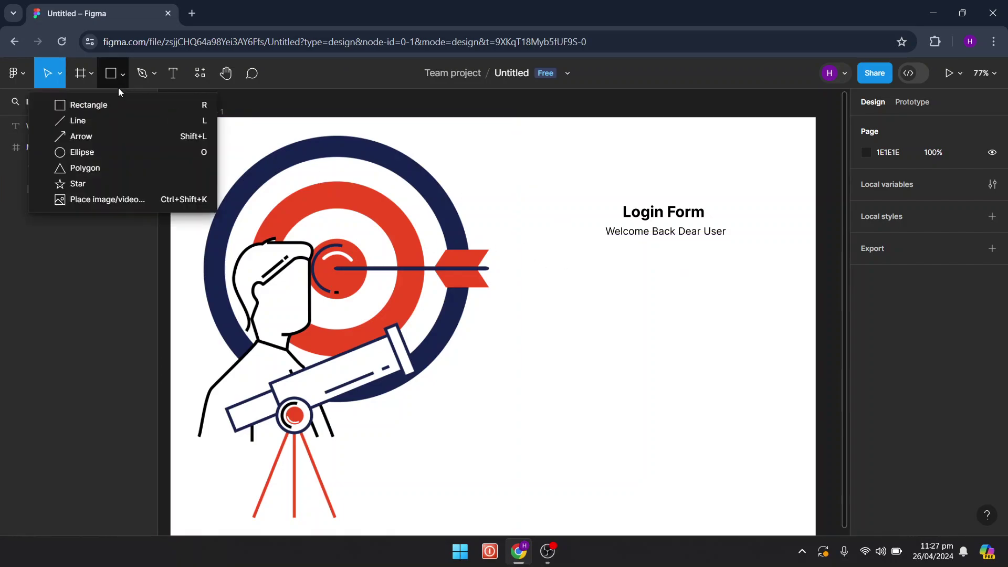
click(93, 106)
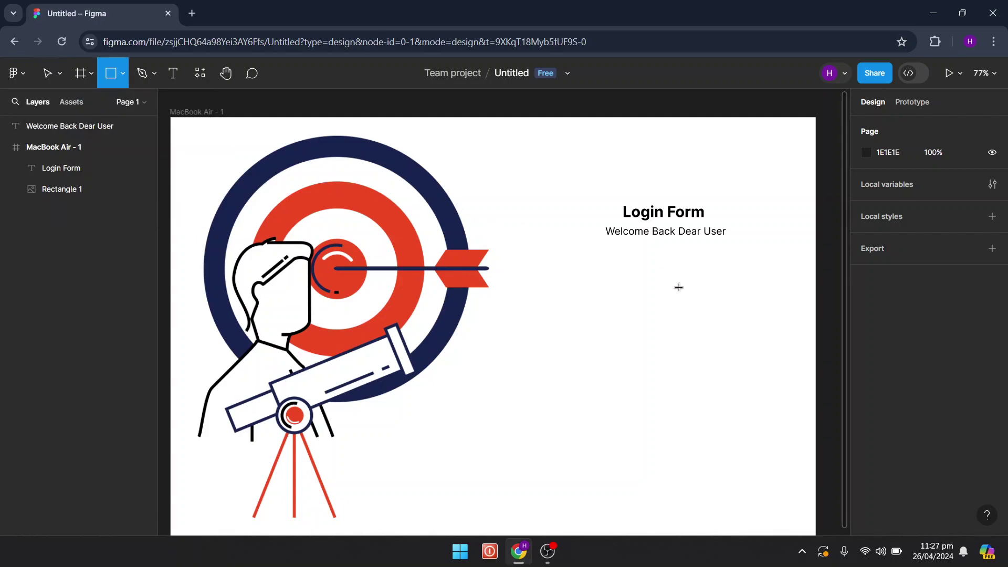
drag(586, 262, 743, 283)
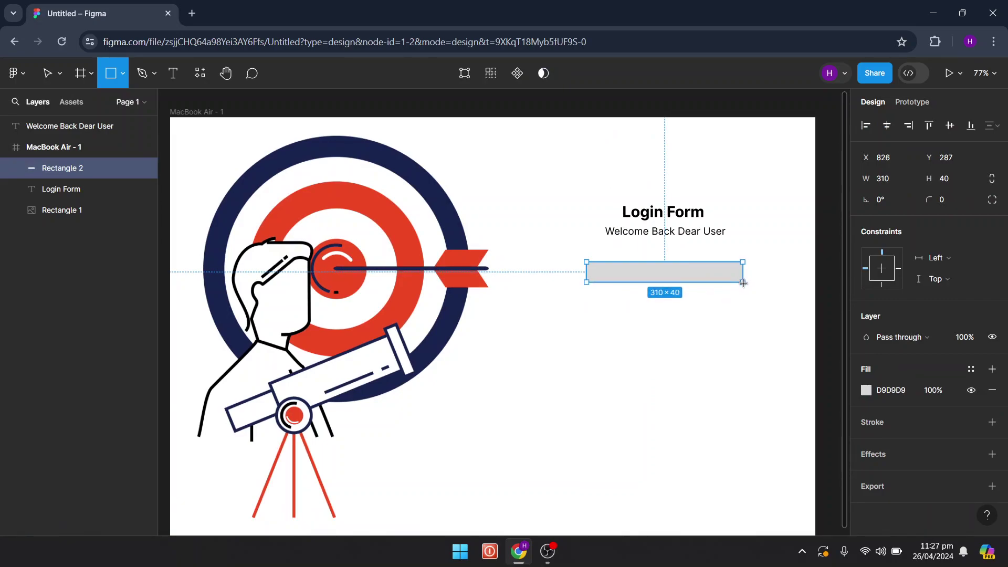
click(572, 218)
- Discard an empty text box started in the field and reselect the grey rectangle
click(173, 74)
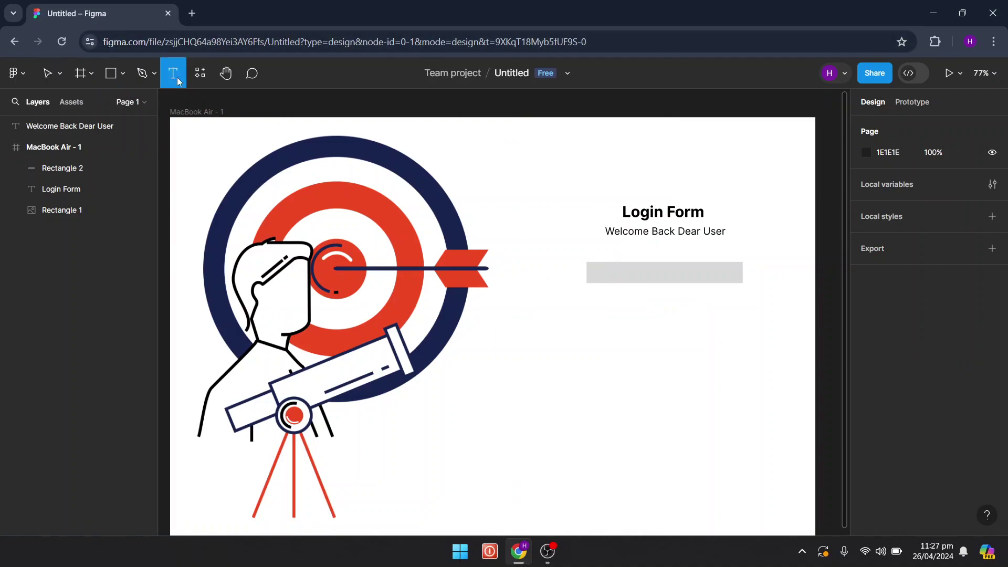
click(594, 267)
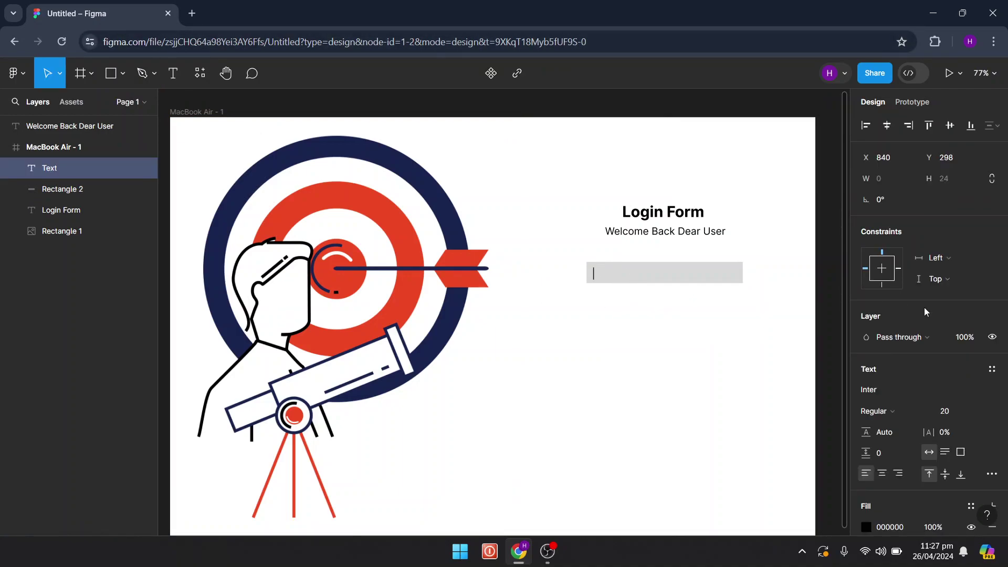
click(964, 412)
key(BackSpace)
text(16)
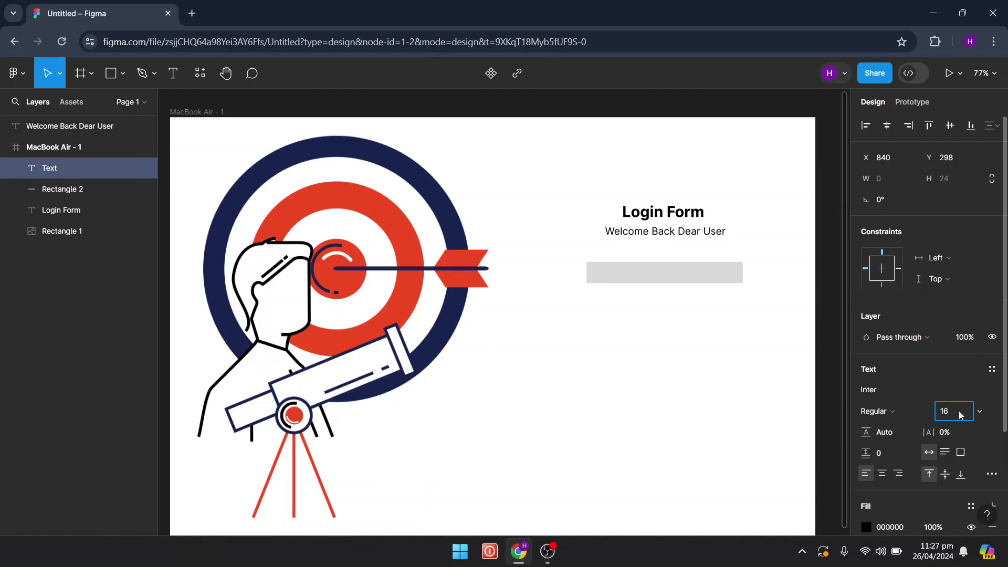
click(725, 391)
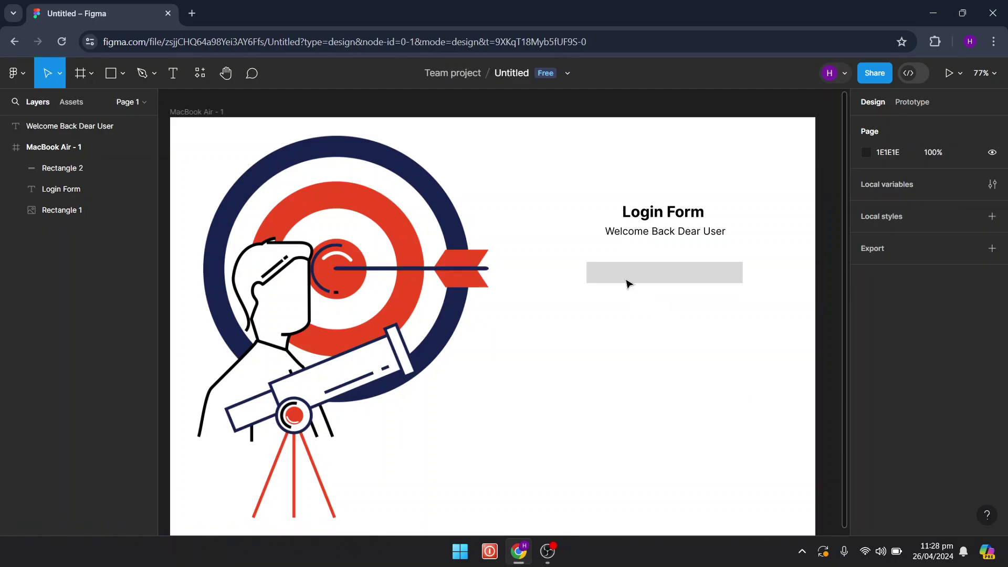
click(603, 273)
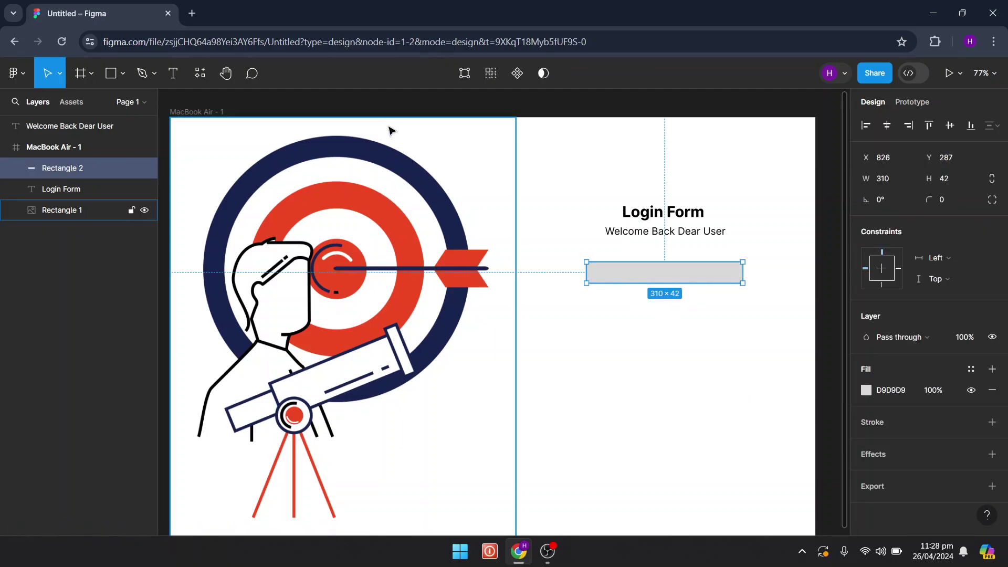
- Type 'Enter Username' placeholder text inside the grey field and nudge it into place
click(174, 74)
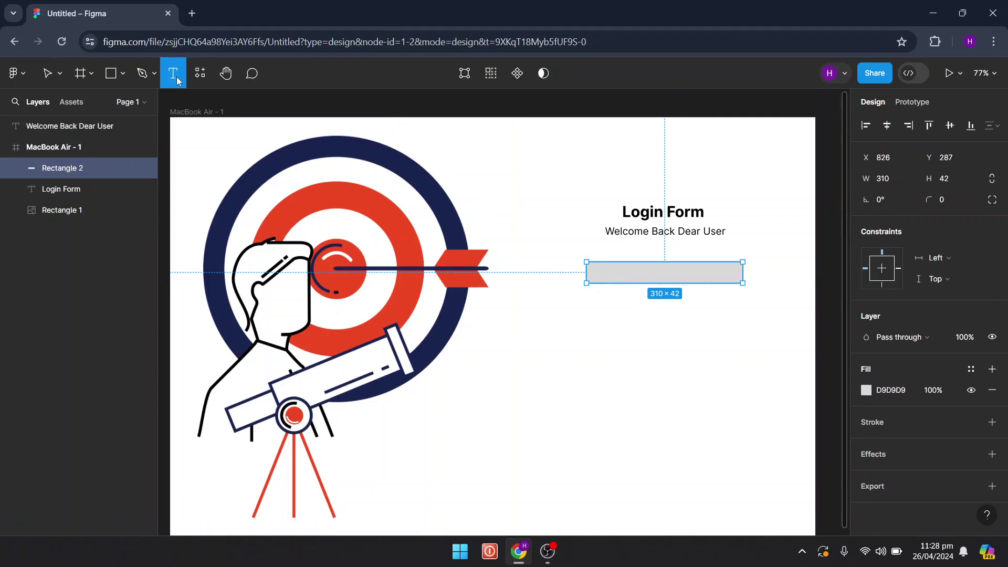
click(589, 268)
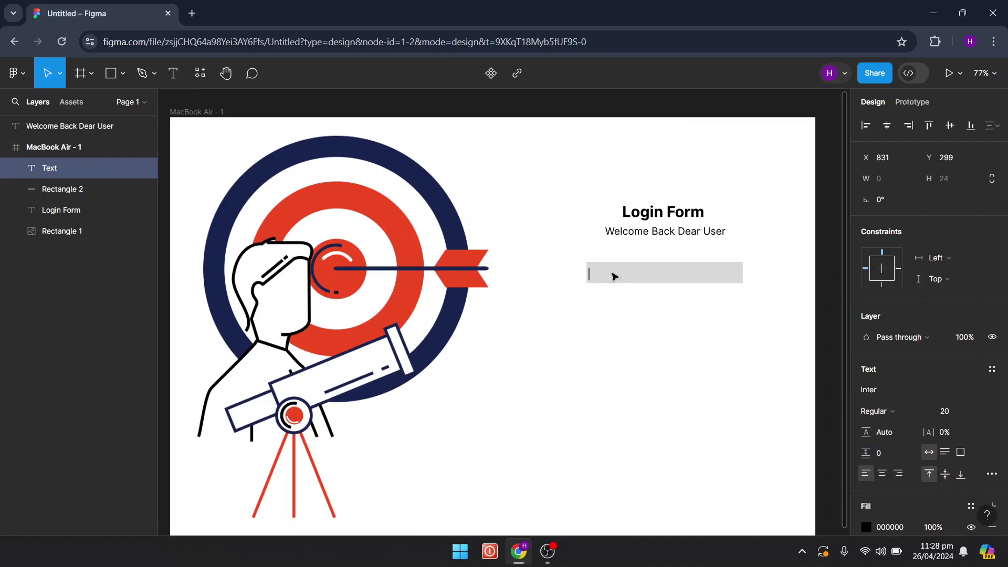
text(Eb)
key(BackSpace)
text(n)
text(ter)
text( User)
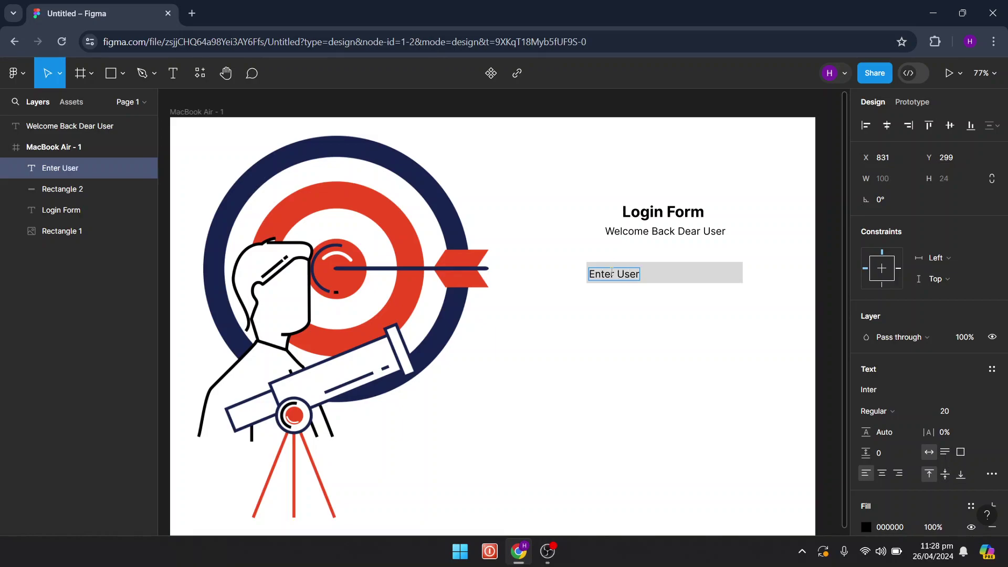
text(name)
key(Escape)
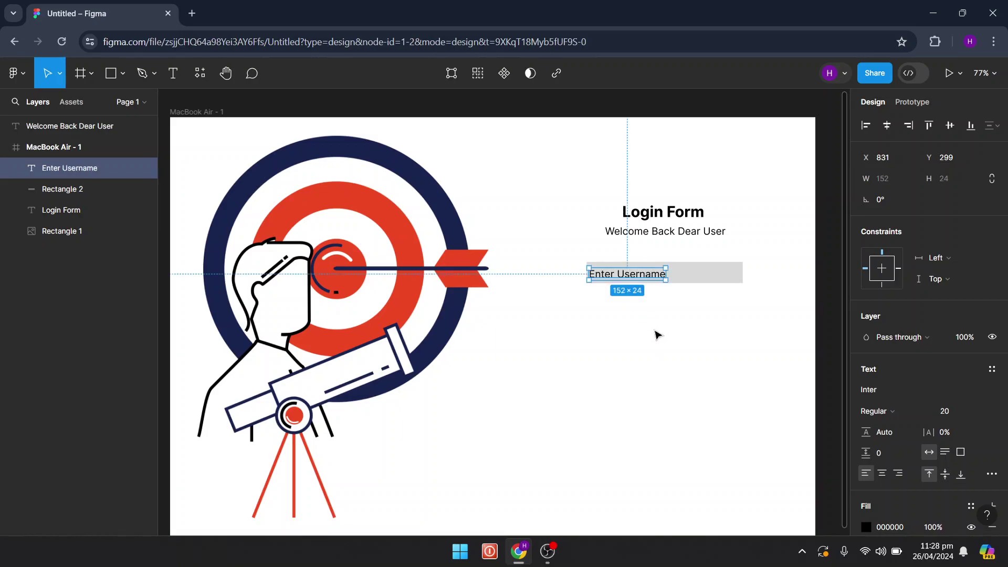
drag(641, 278, 641, 281)
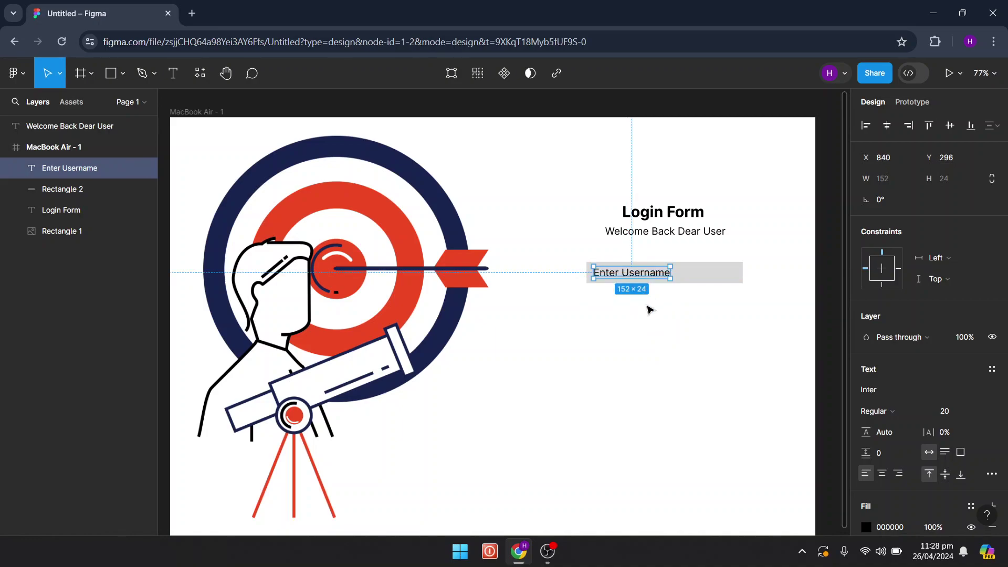
click(650, 310)
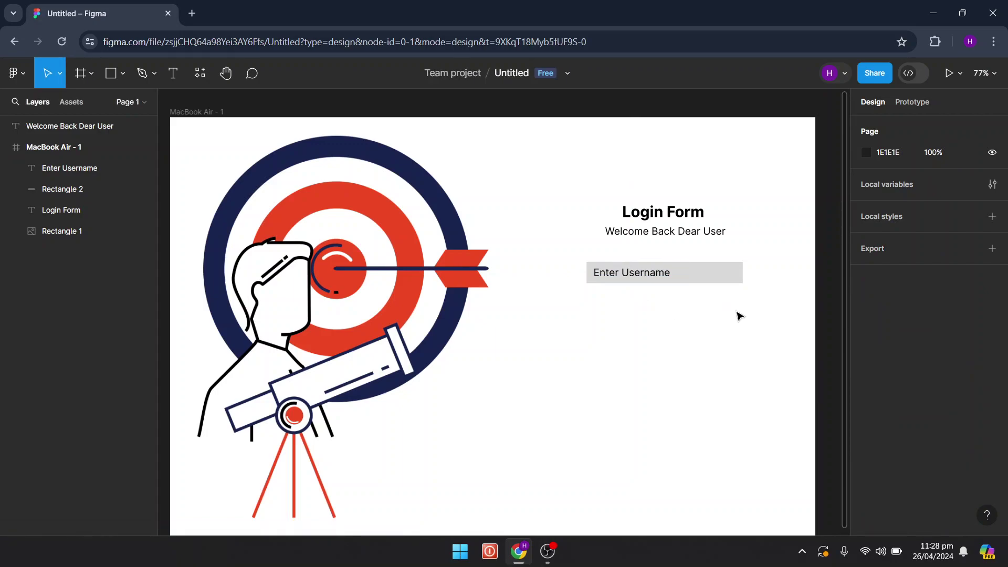
- Duplicate the Enter Username text and its grey field, placing the copy just below the original
click(723, 276)
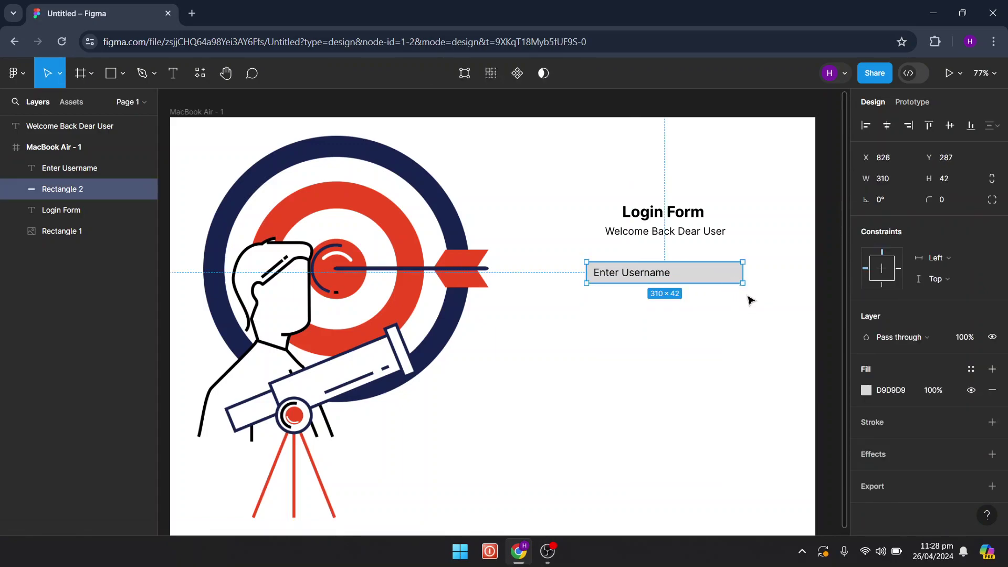
click(751, 300)
drag(751, 300, 597, 234)
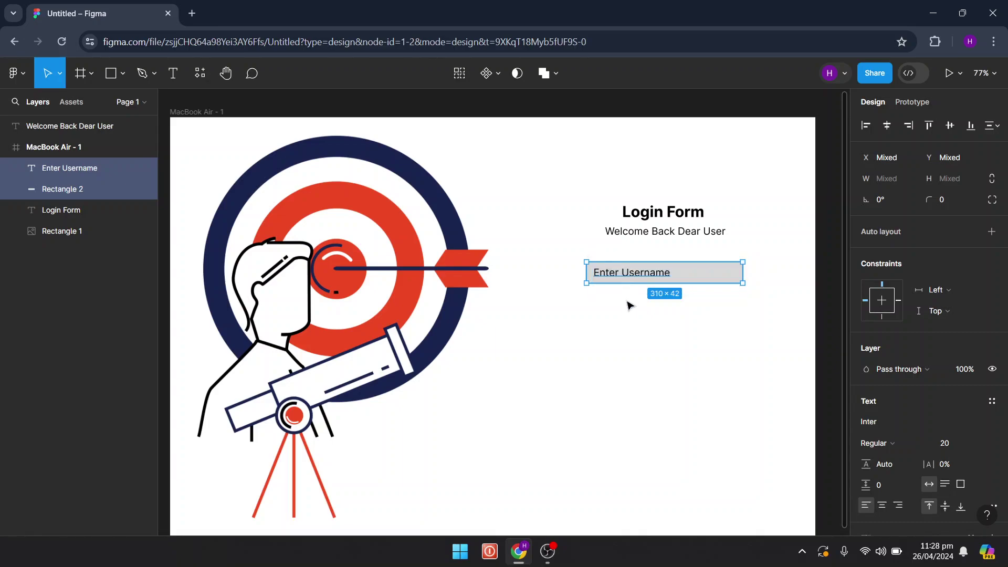
click(613, 331)
key(ctrl+d)
mouse_move(613, 331)
mouse_down()
mouse_move(652, 278)
mouse_move(690, 307)
mouse_up()
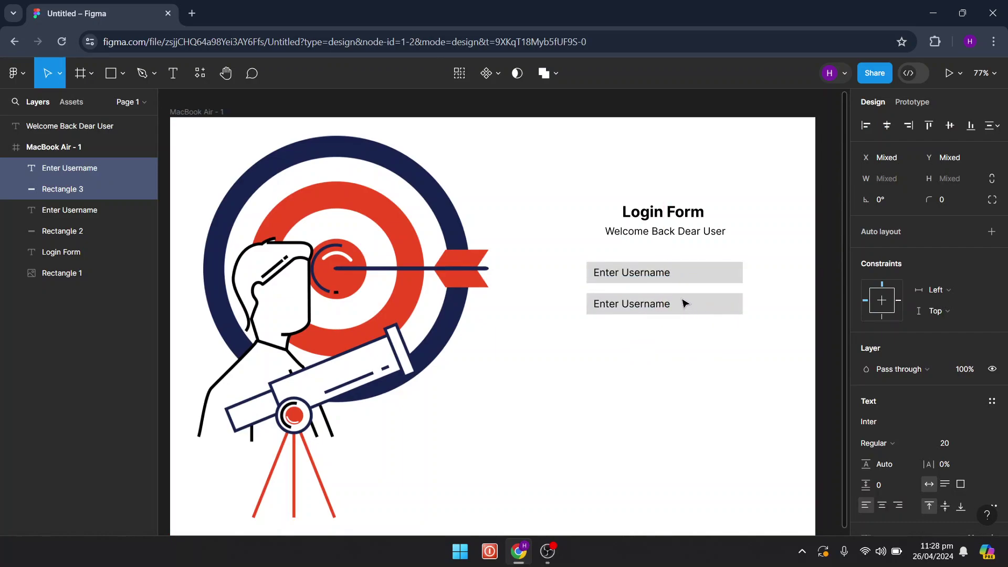
click(644, 272)
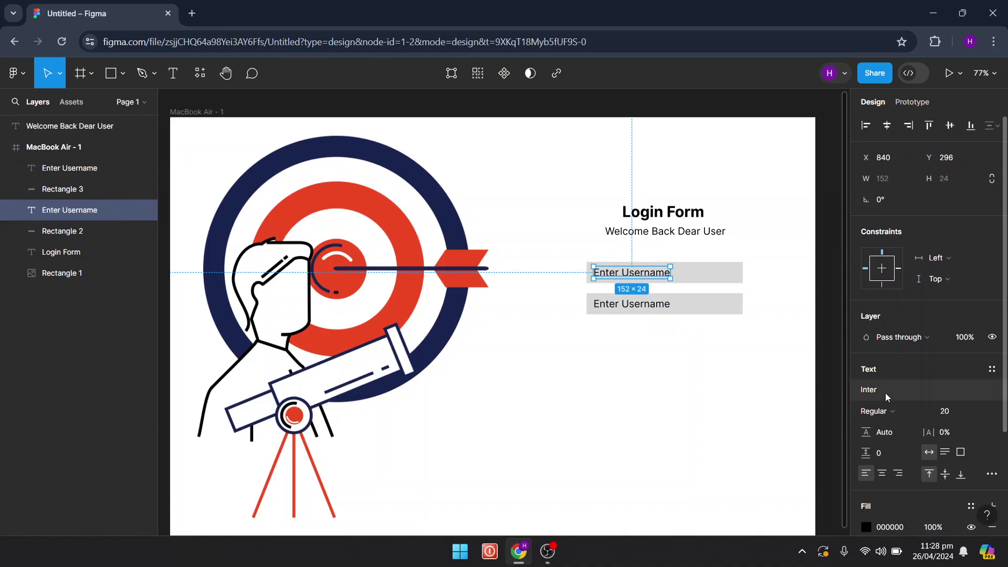
click(695, 386)
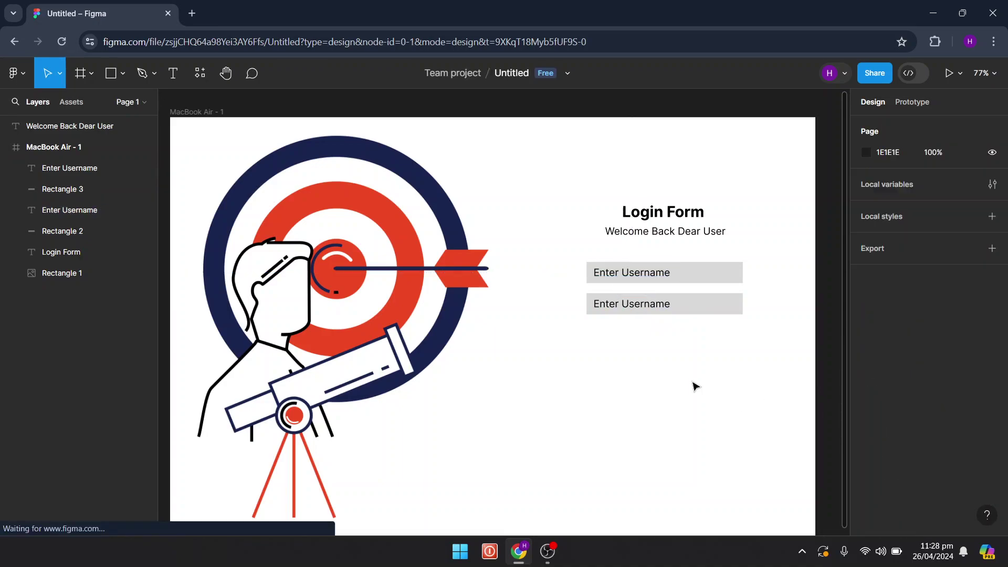
- Stretch the upper and lower grey fields taller and slightly wider to a matching 326×60
click(645, 306)
click(717, 314)
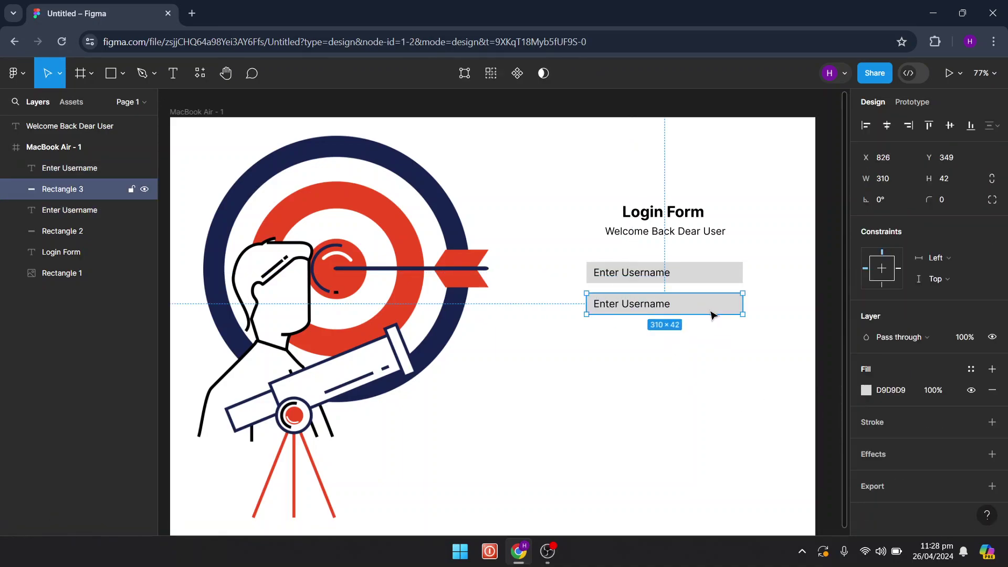
drag(691, 314, 690, 321)
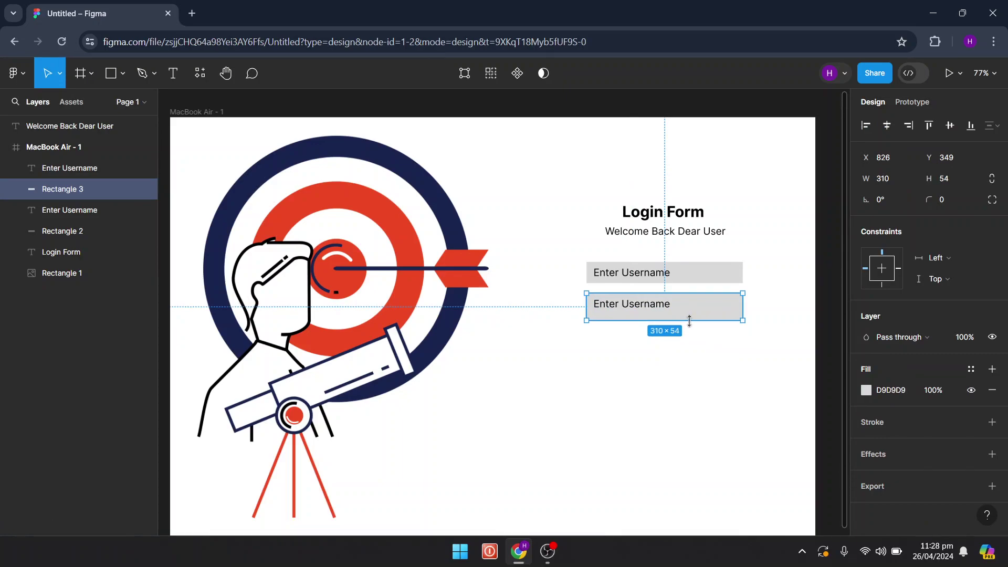
click(684, 273)
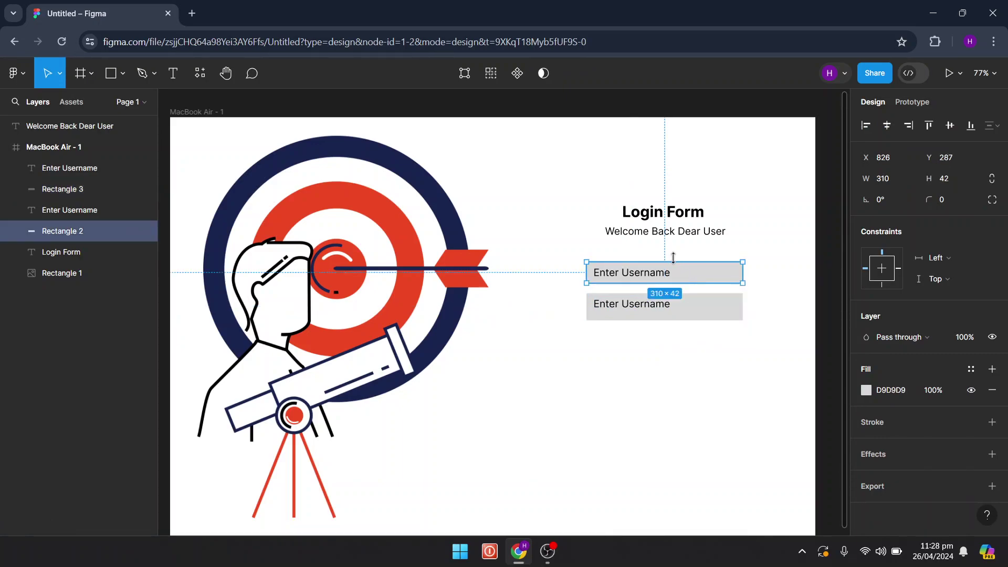
drag(673, 258, 672, 251)
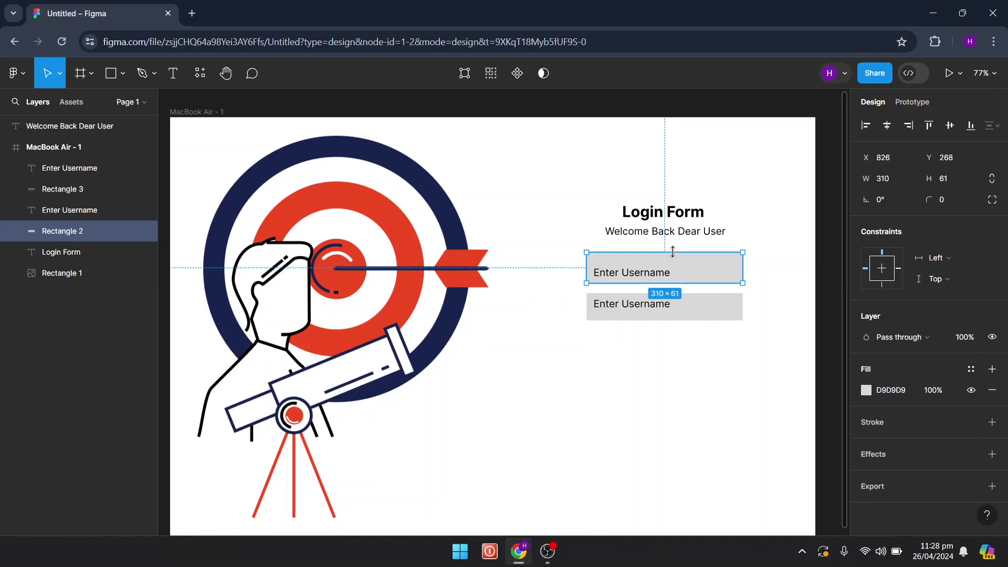
drag(745, 266, 751, 266)
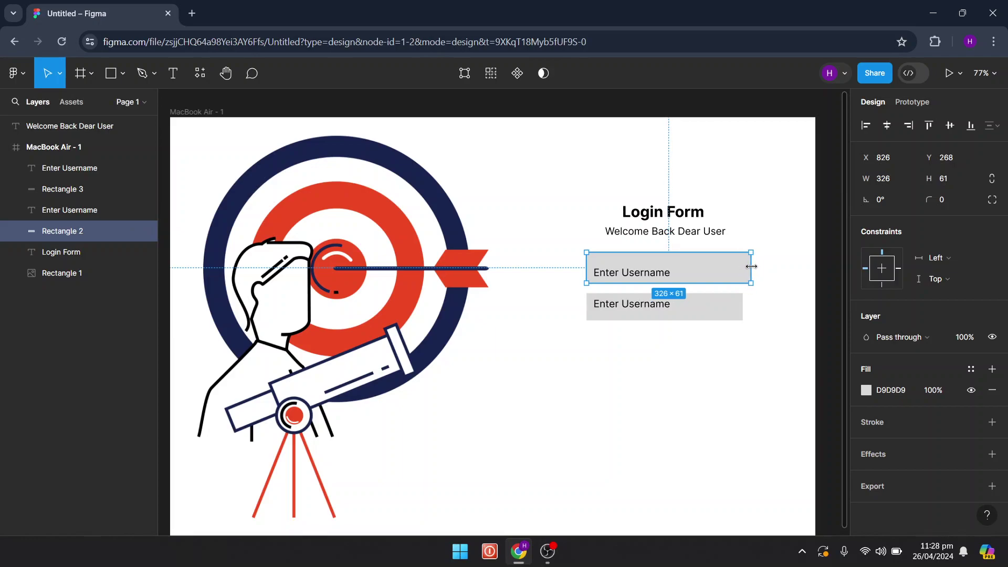
click(732, 305)
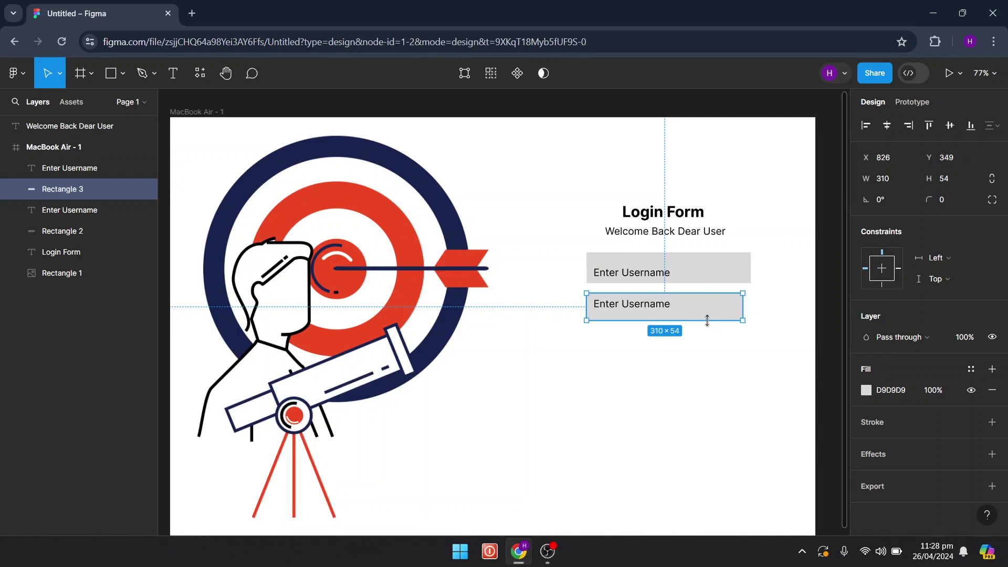
drag(707, 320, 707, 324)
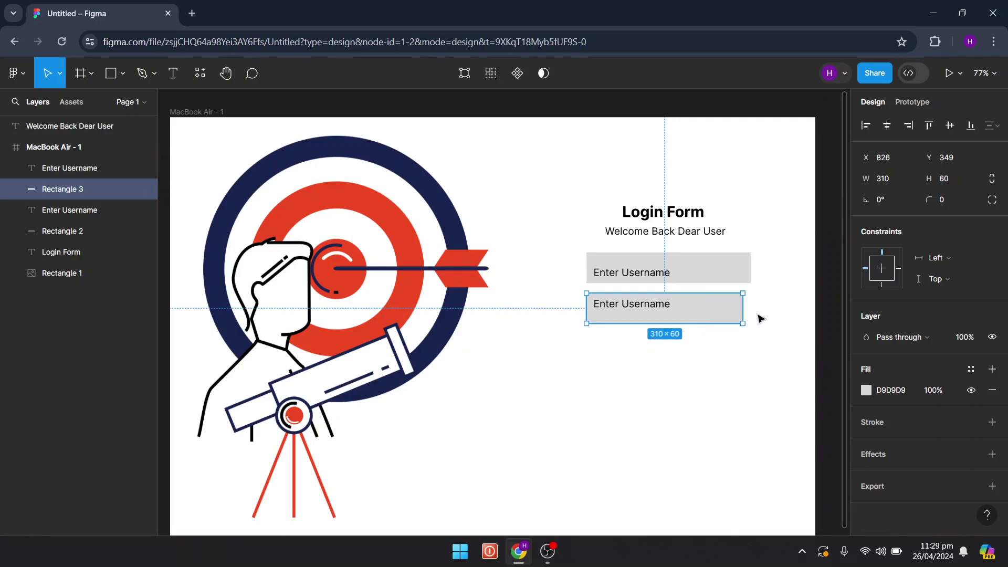
drag(746, 315, 752, 315)
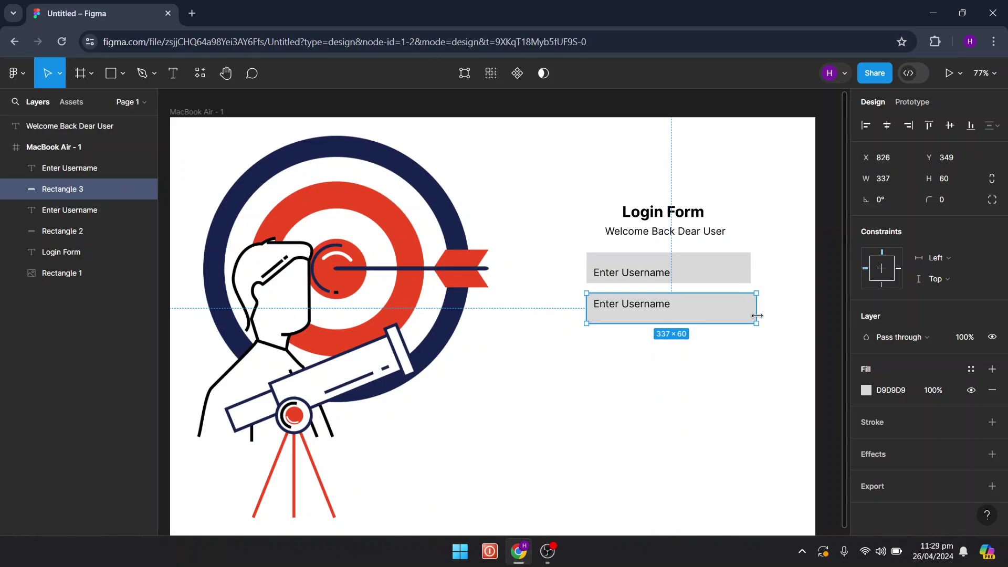
- Nudge the upper label up and the lower label down to centre each in its enlarged field
click(649, 271)
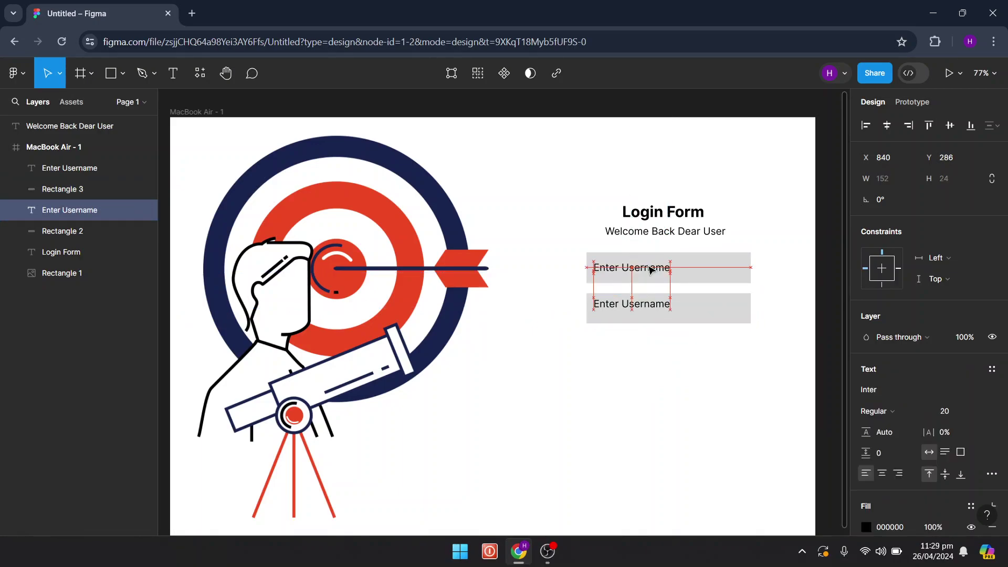
drag(650, 272, 650, 267)
drag(649, 313, 648, 317)
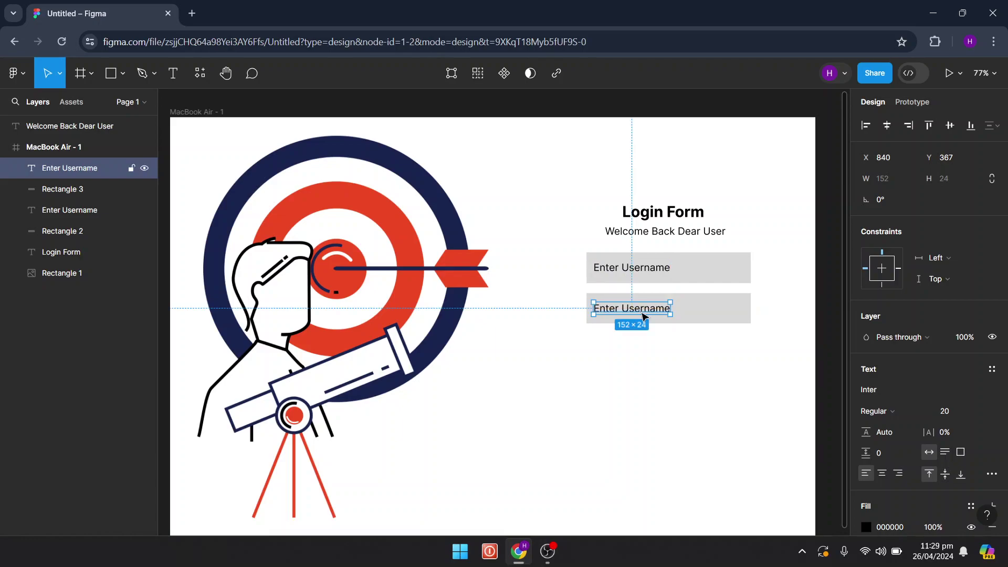
double_click(643, 315)
click(640, 308)
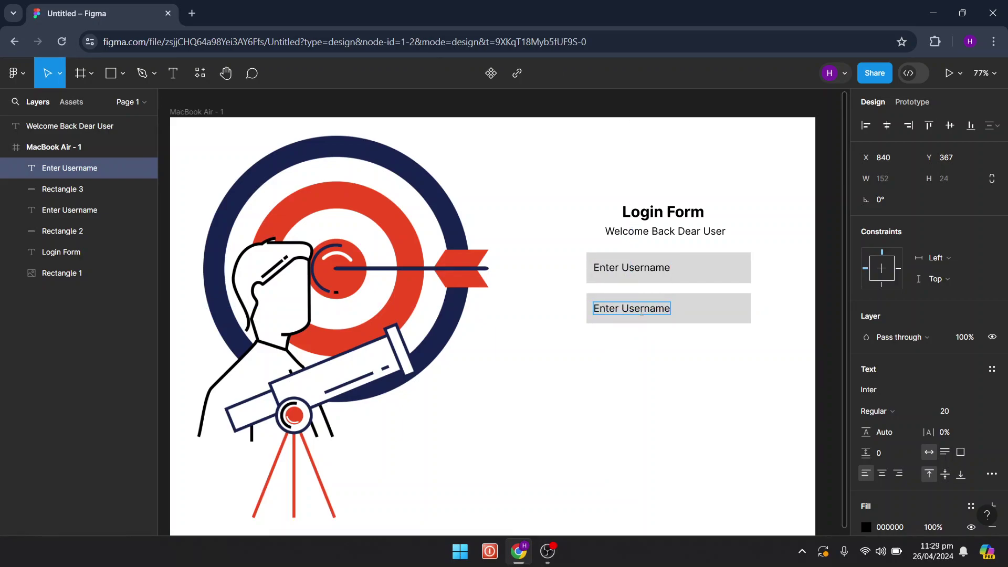
- Rename the lower field's placeholder from Enter Username to 'Enter Password'
key(BackSpace)
key(BackSpace)
key(BackSpace)
key(BackSpace)
key(BackSpace)
key(BackSpace)
key(BackSpace)
key(BackSpace)
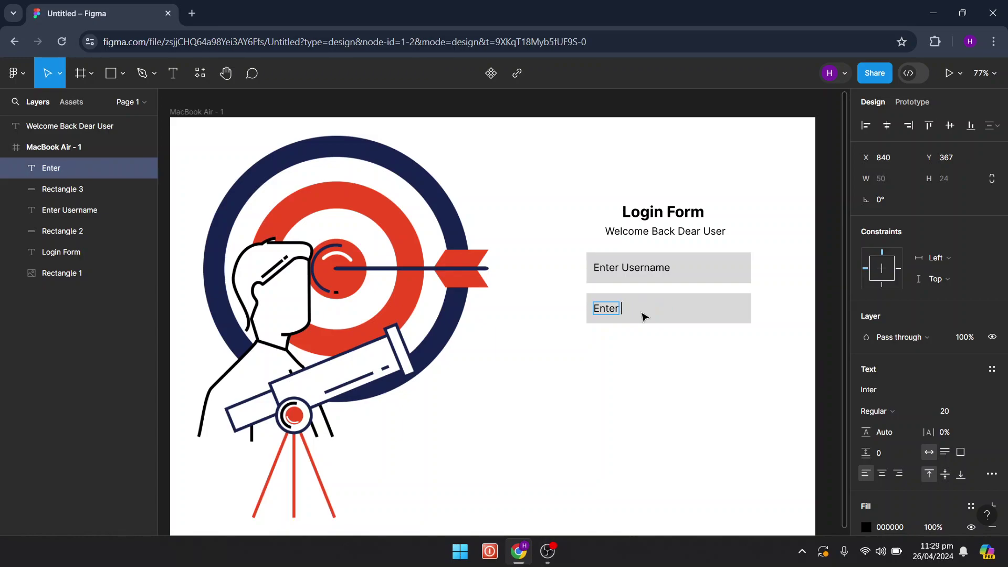
text(Passw)
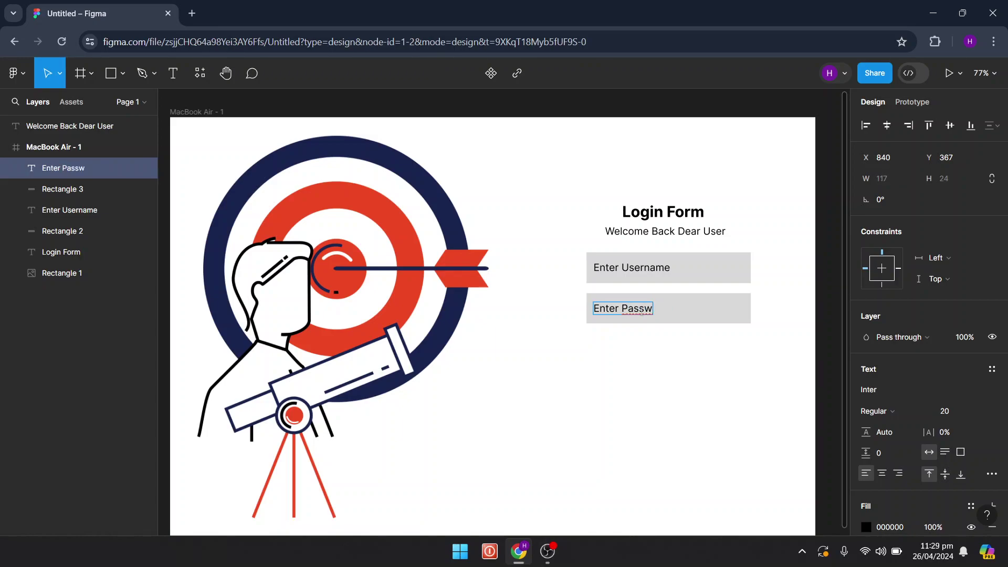
text(ord)
key(Escape)
click(585, 334)
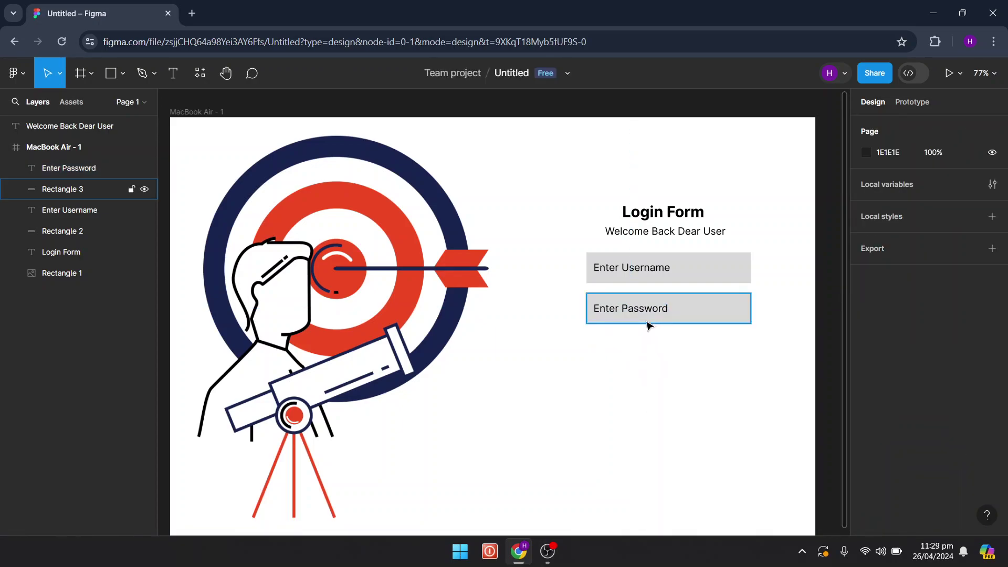
- Add a 'Forgot Password?' copy of that label below the password field, right-aligned with it
click(644, 313)
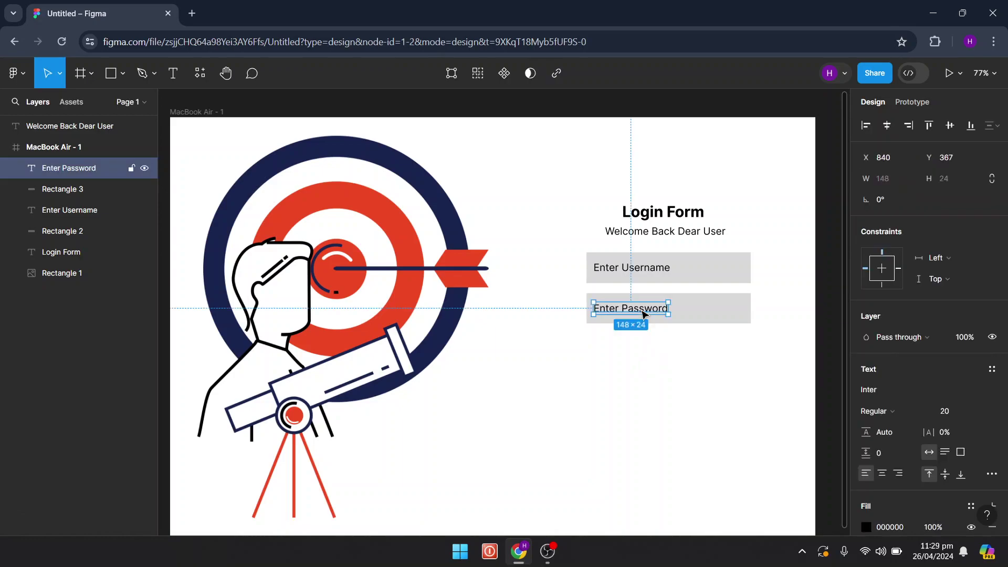
key(ctrl+d)
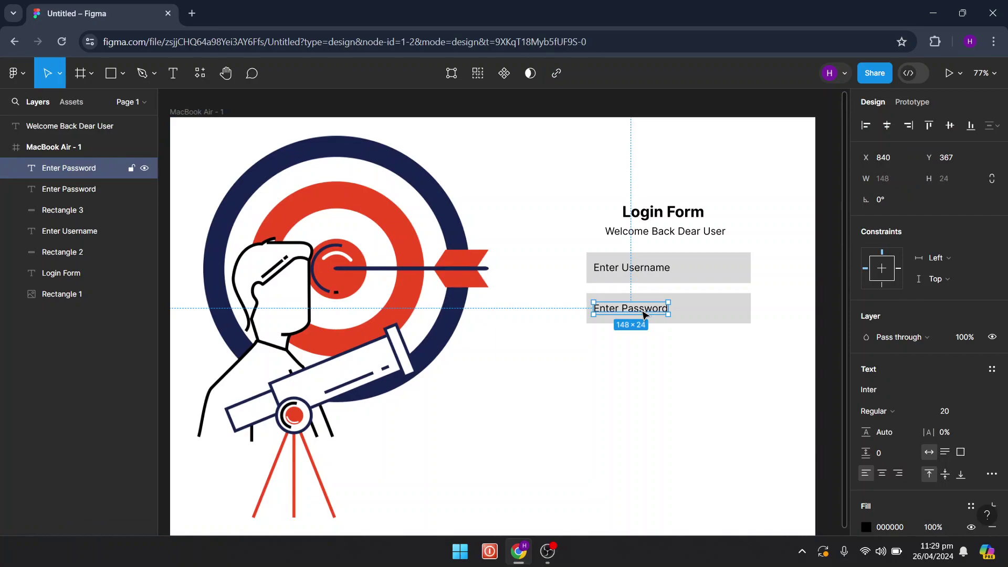
mouse_move(645, 314)
mouse_down()
mouse_move(734, 343)
mouse_move(725, 340)
mouse_up()
double_click(723, 339)
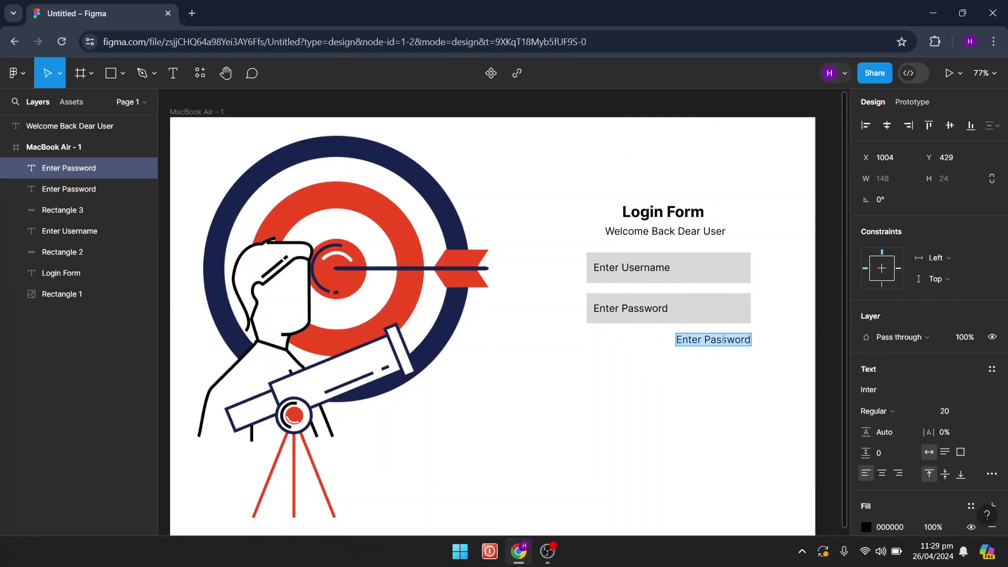
click(700, 342)
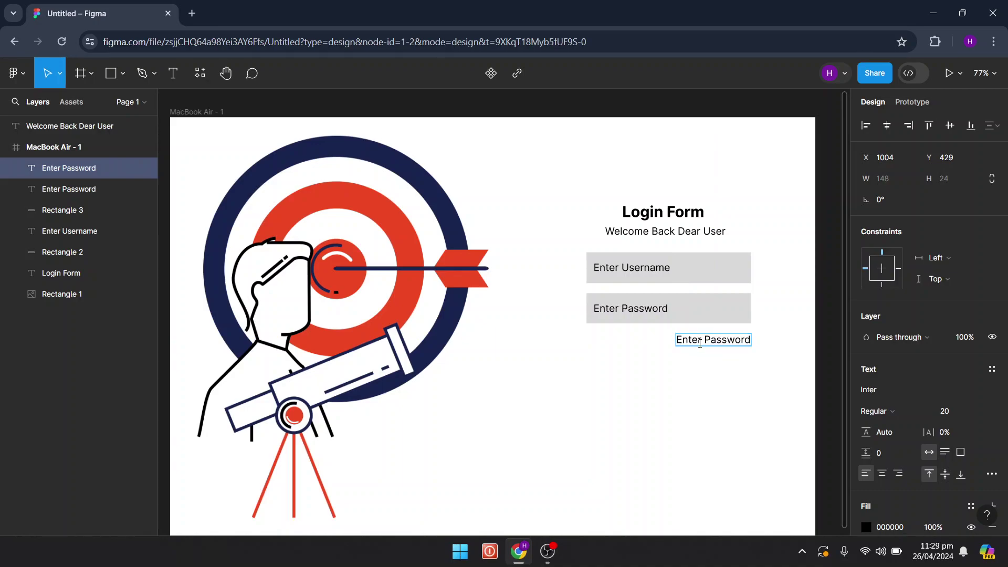
key(BackSpace)
key(BackSpace)
key(BackSpace)
key(BackSpace)
key(BackSpace)
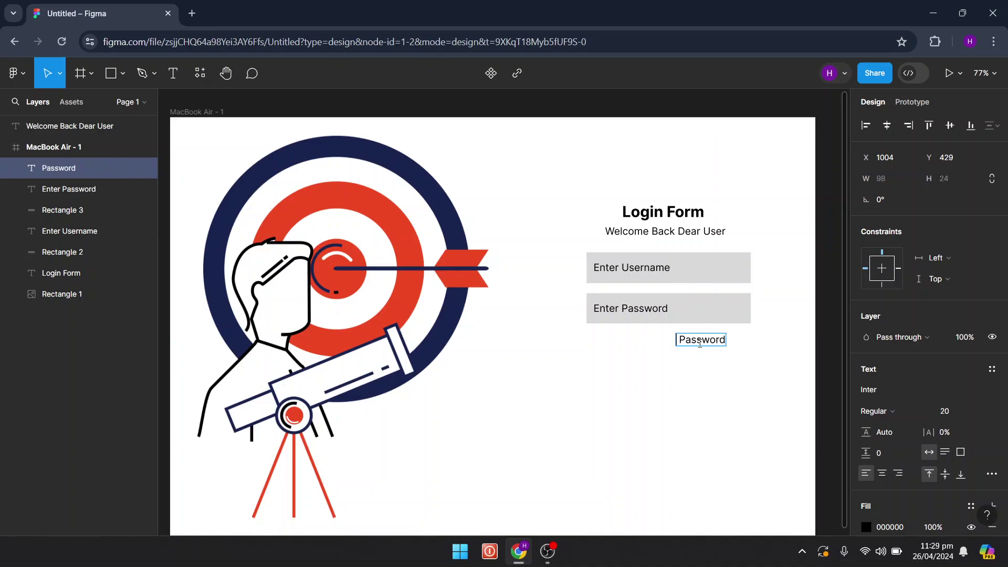
text(For )
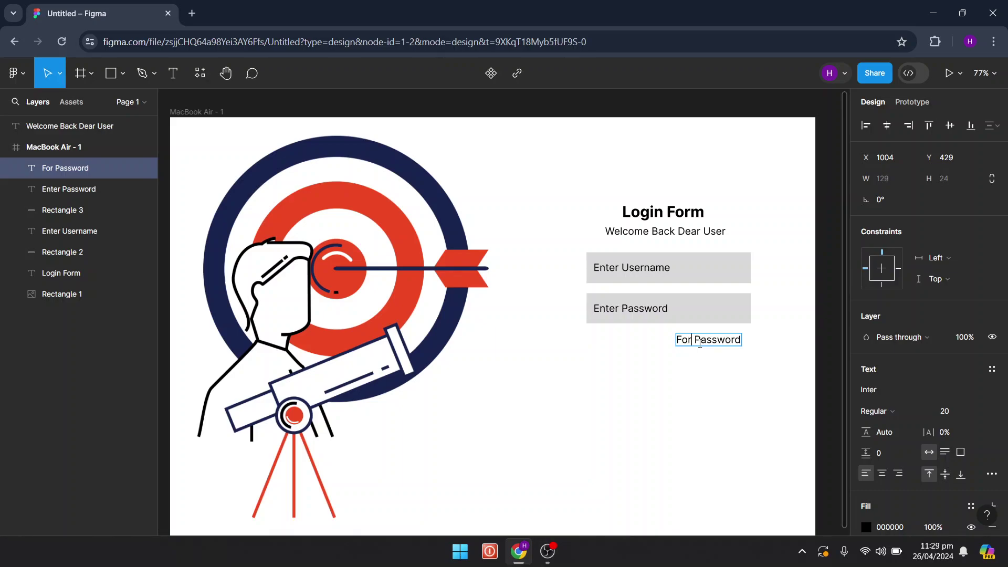
text(go)
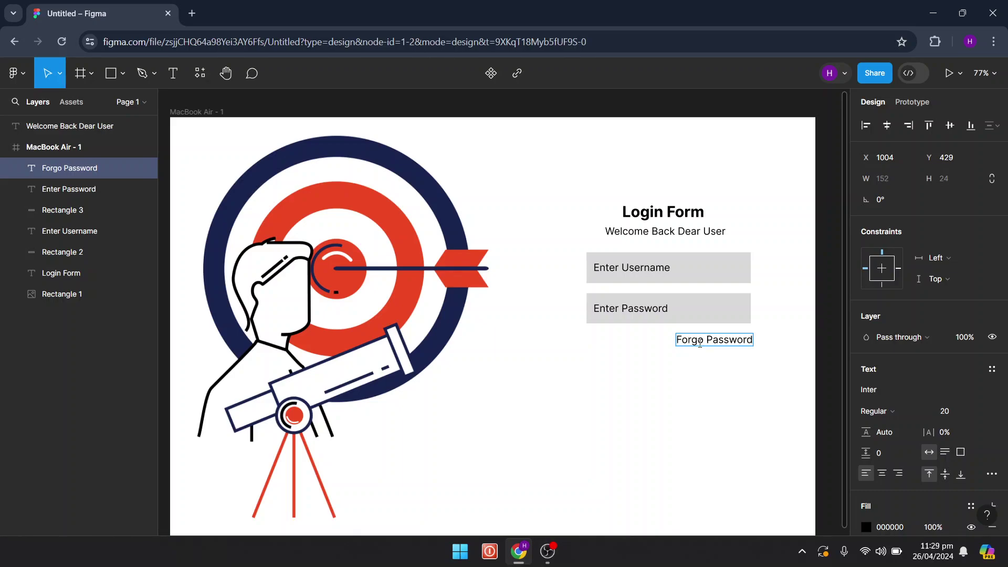
text(t)
text(?)
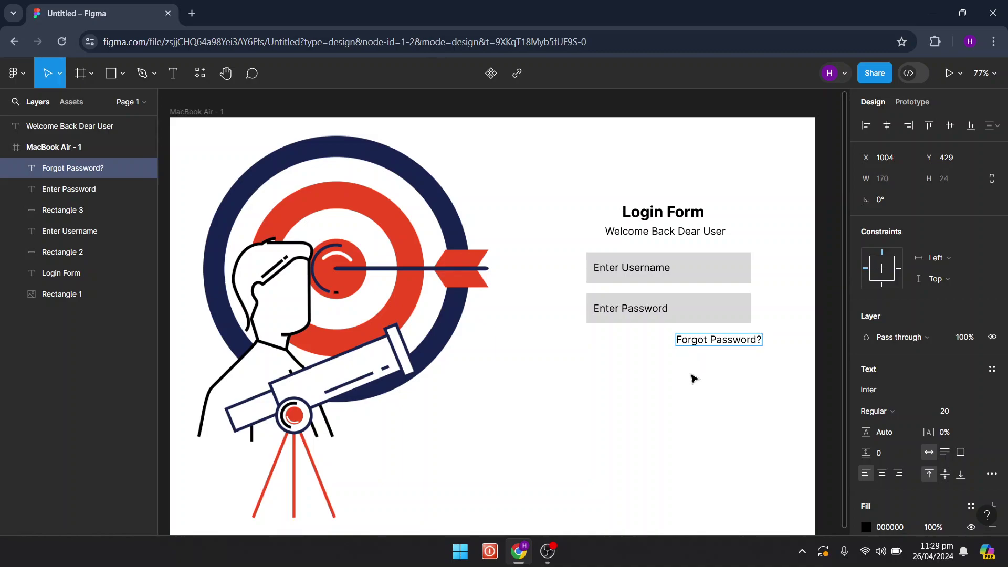
key(Escape)
drag(748, 345, 738, 344)
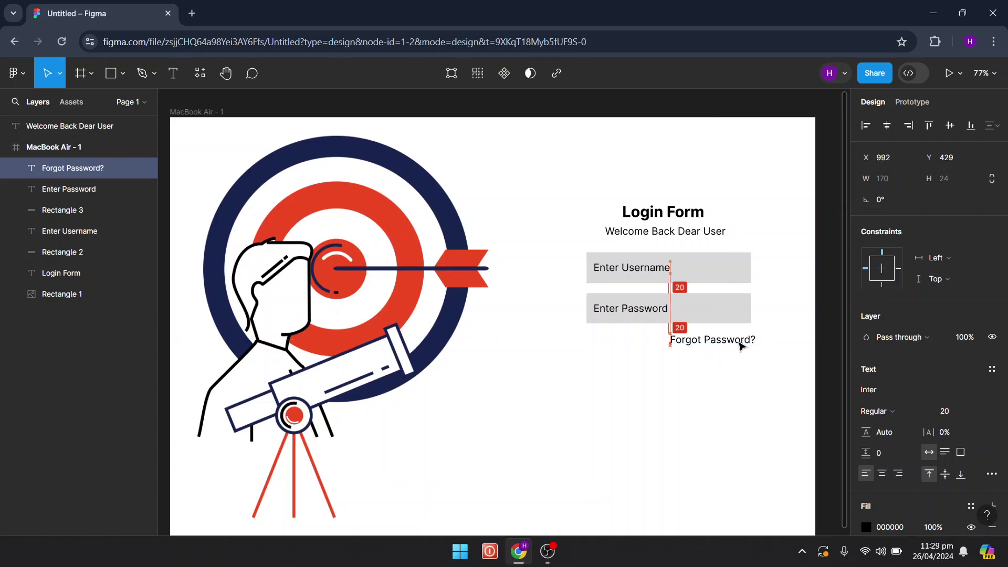
click(737, 376)
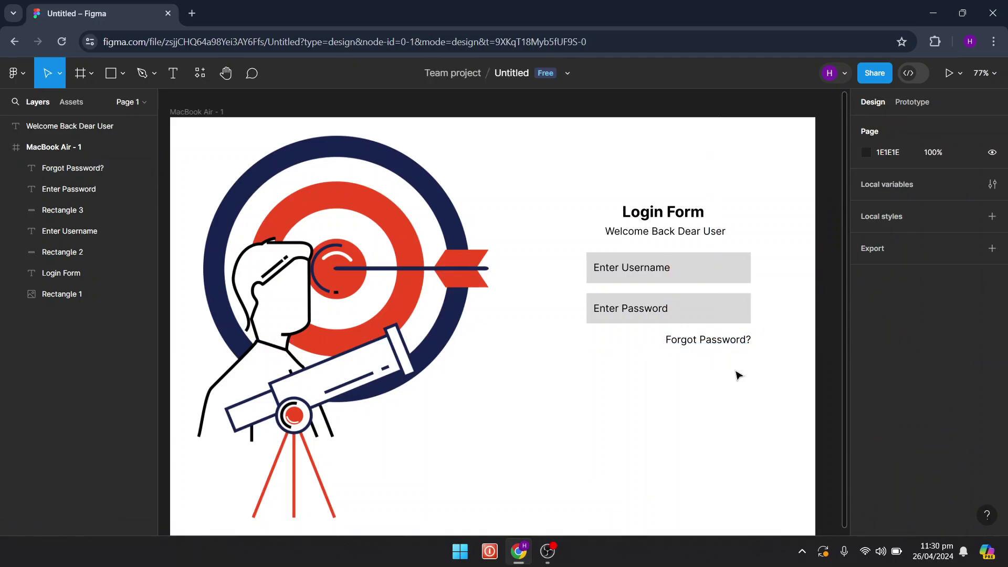
- Copy the password field box to a third 326×60 grey bar below Forgot Password?
ctrl+scroll(737, 375, down, 2)
ctrl+scroll(737, 375, down, 1)
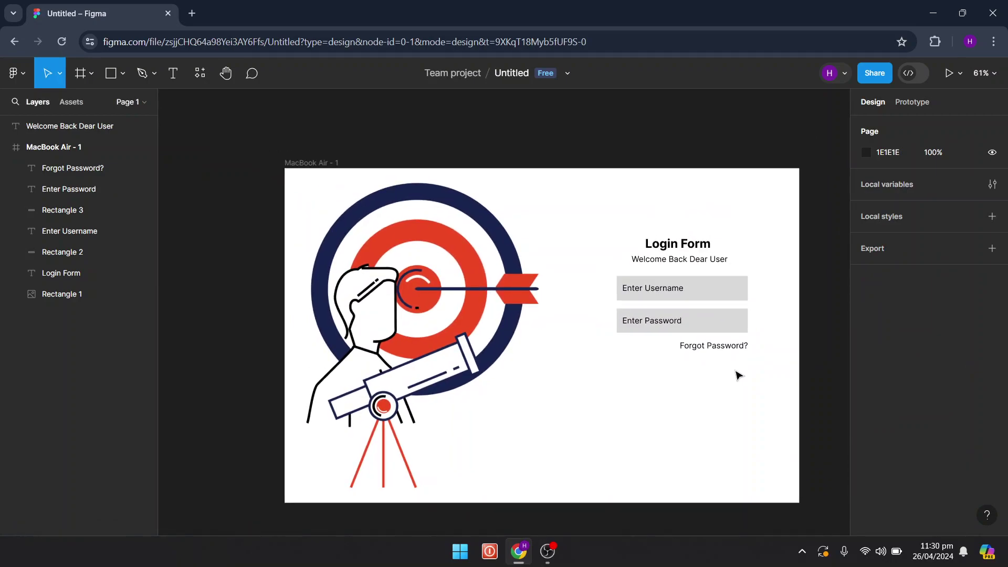
ctrl+scroll(738, 375, up, 1)
ctrl+scroll(738, 375, up, 1)
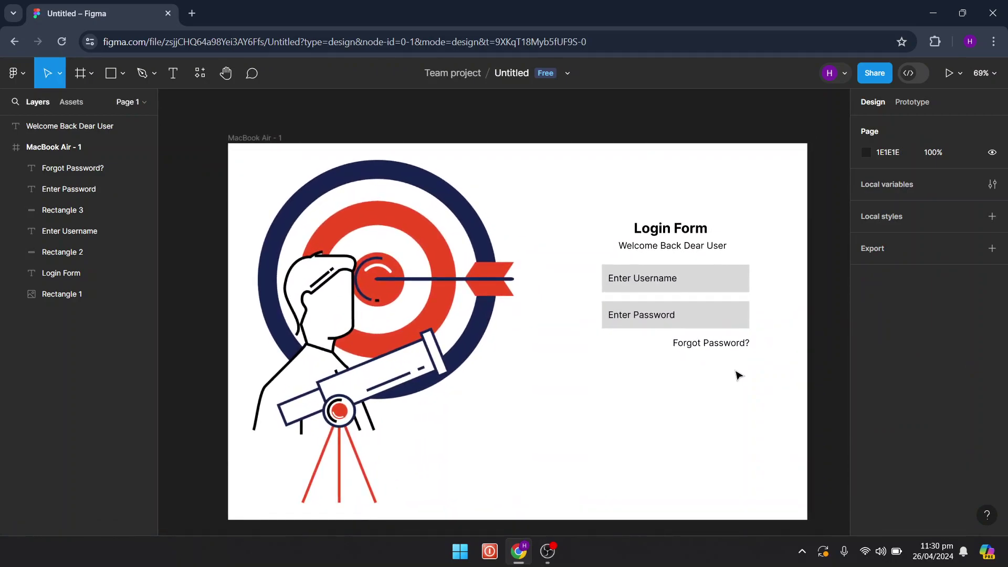
ctrl+scroll(737, 375, up, 1)
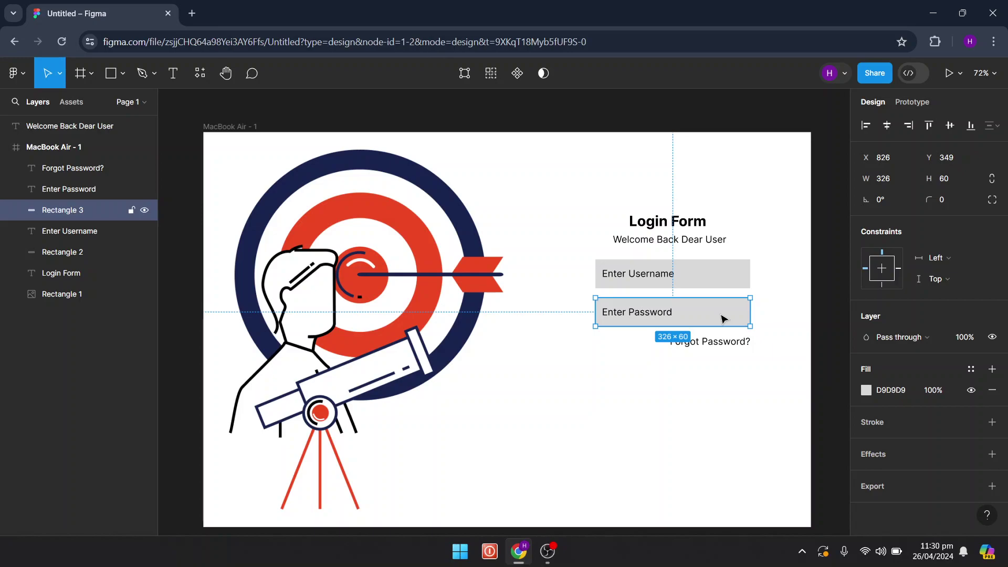
click(681, 409)
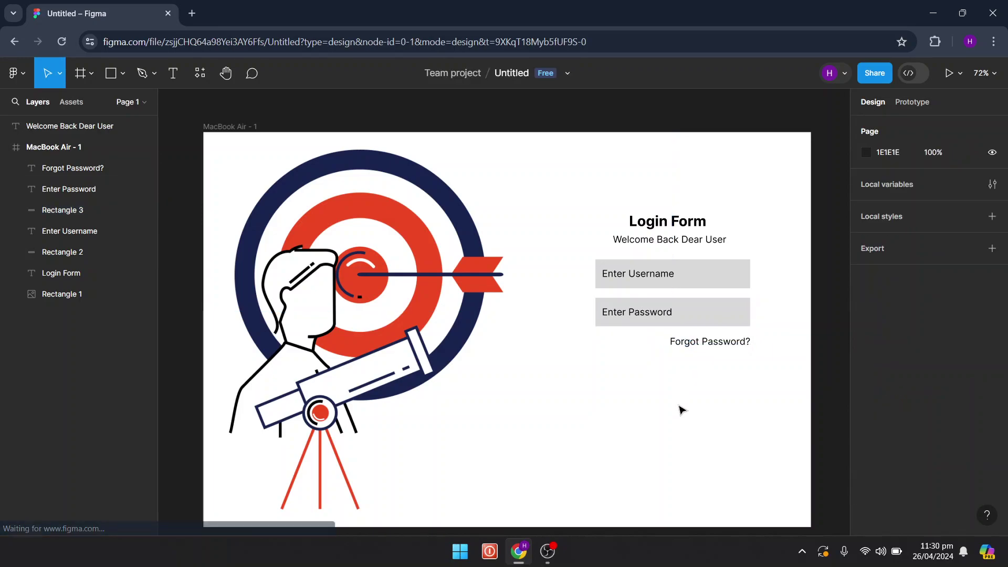
key(ctrl+v)
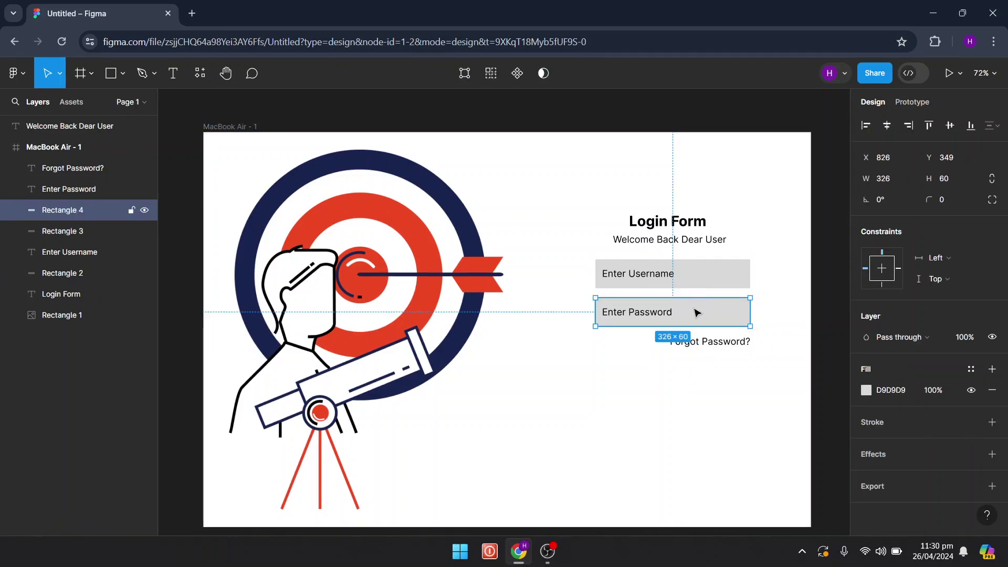
drag(697, 313, 701, 381)
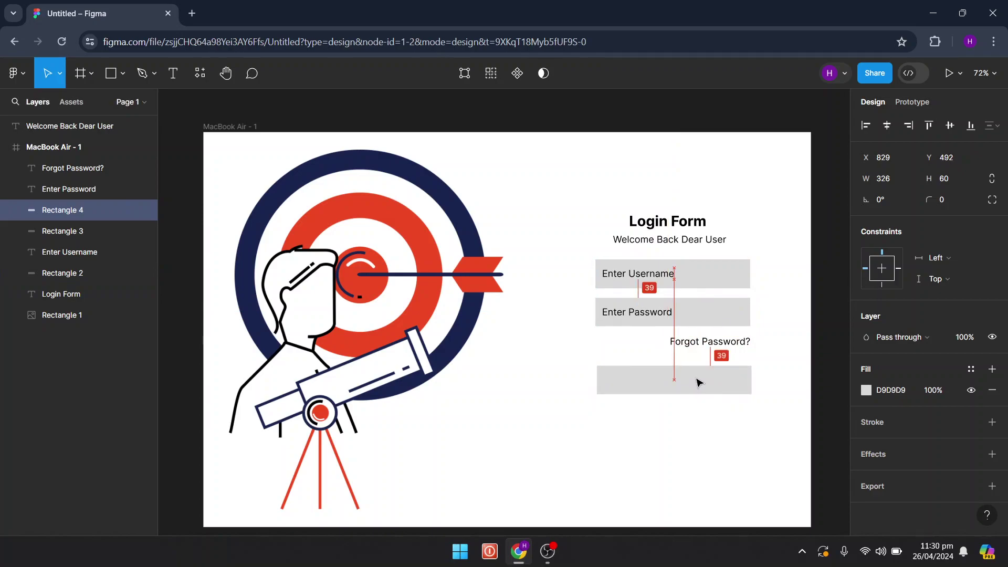
drag(699, 381, 694, 380)
click(640, 314)
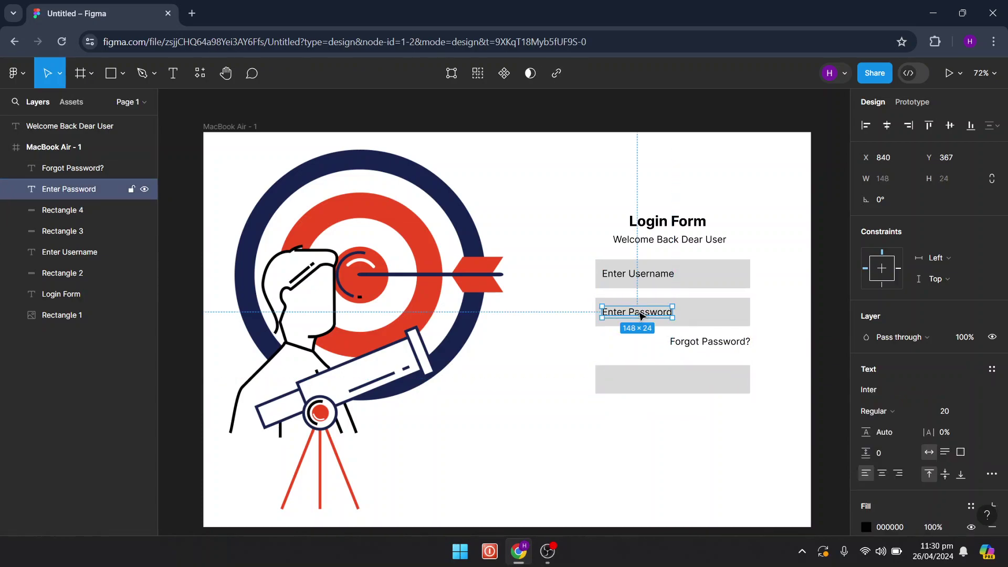
- Paste the Enter Password label onto the new box, retype it as 'SUBMIT' and centre it
click(656, 381)
key(ctrl+v)
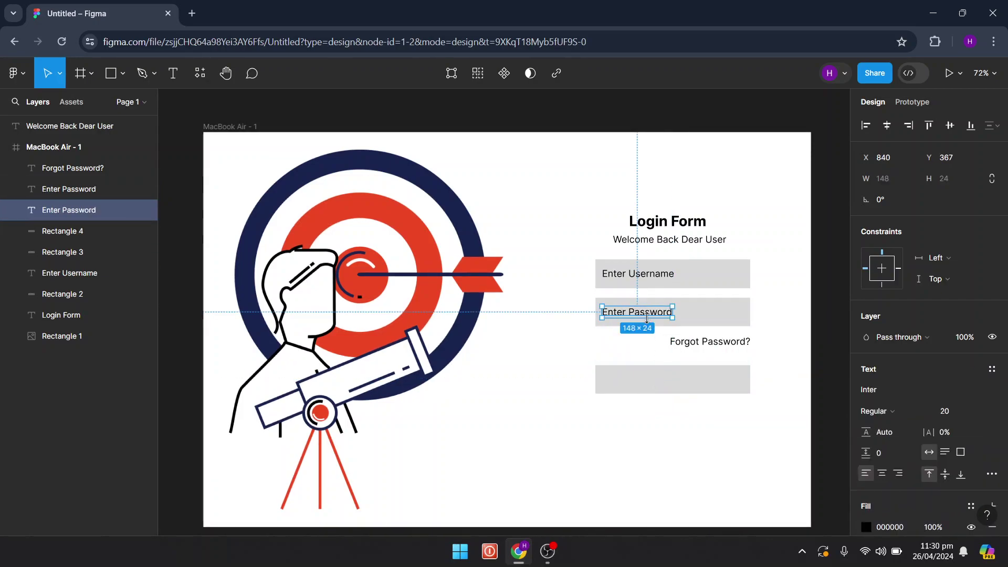
drag(646, 315, 682, 384)
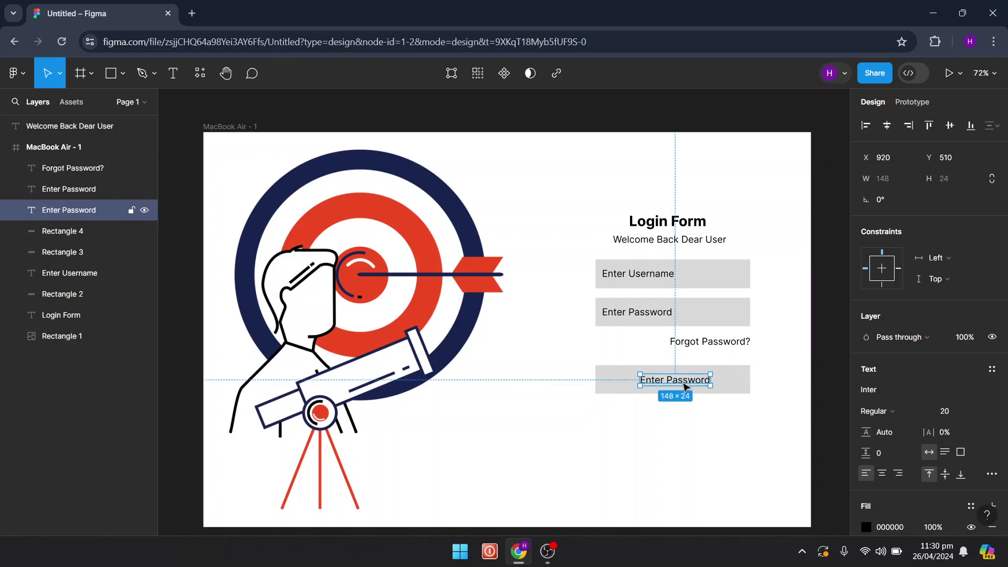
drag(681, 384, 684, 383)
key(BackSpace)
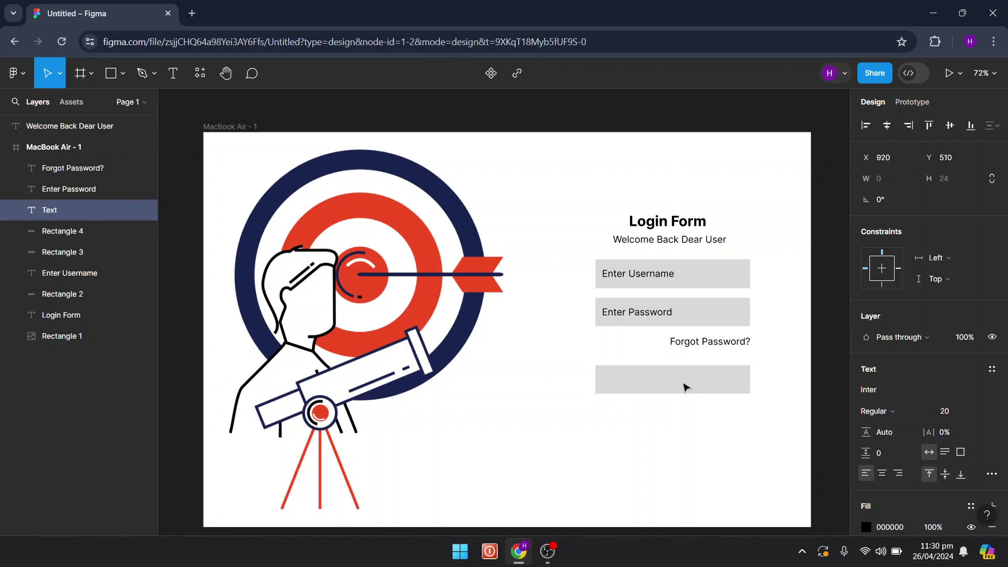
key(Caps_Lock)
text(S)
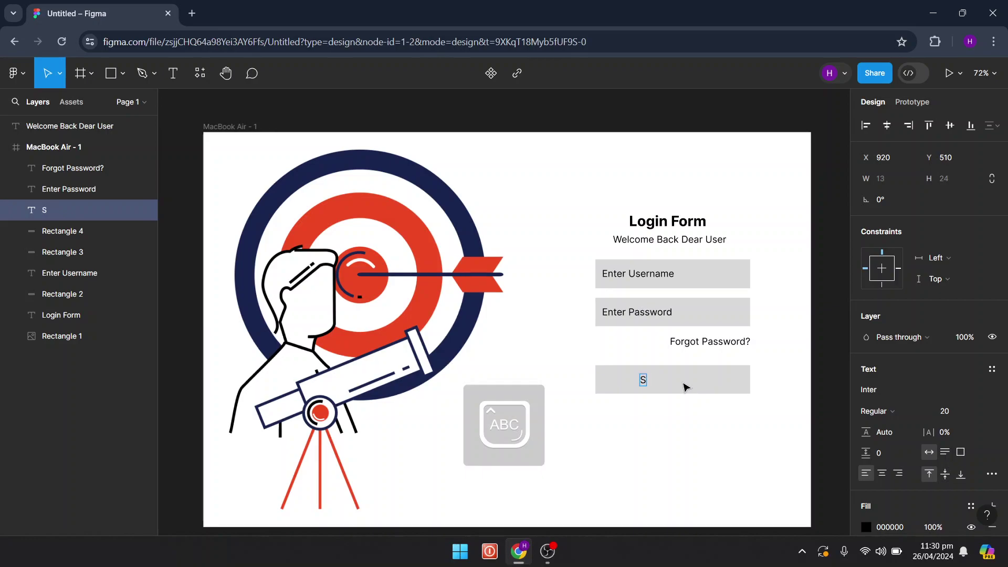
text(UBMIT)
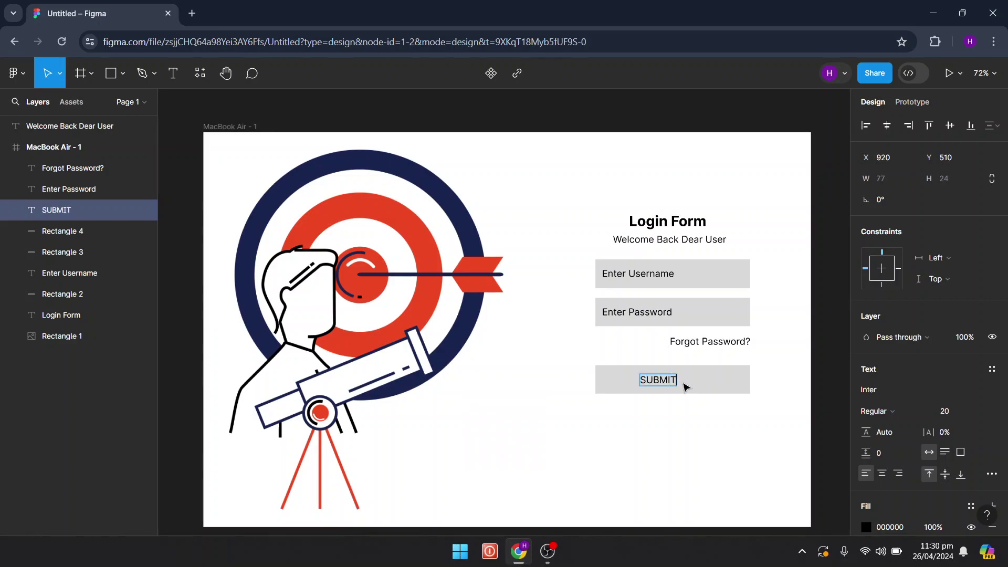
key(Escape)
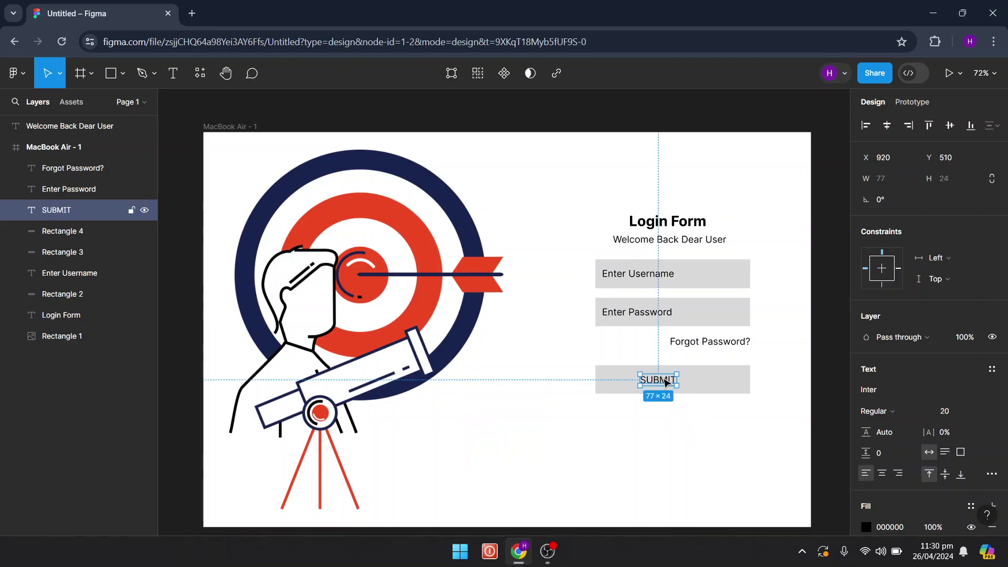
drag(665, 382, 681, 382)
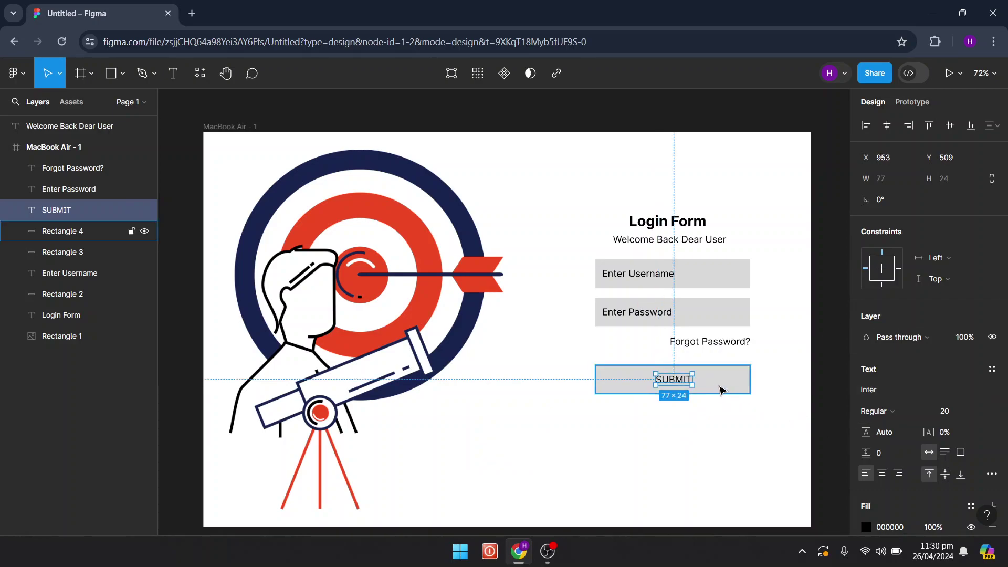
click(720, 389)
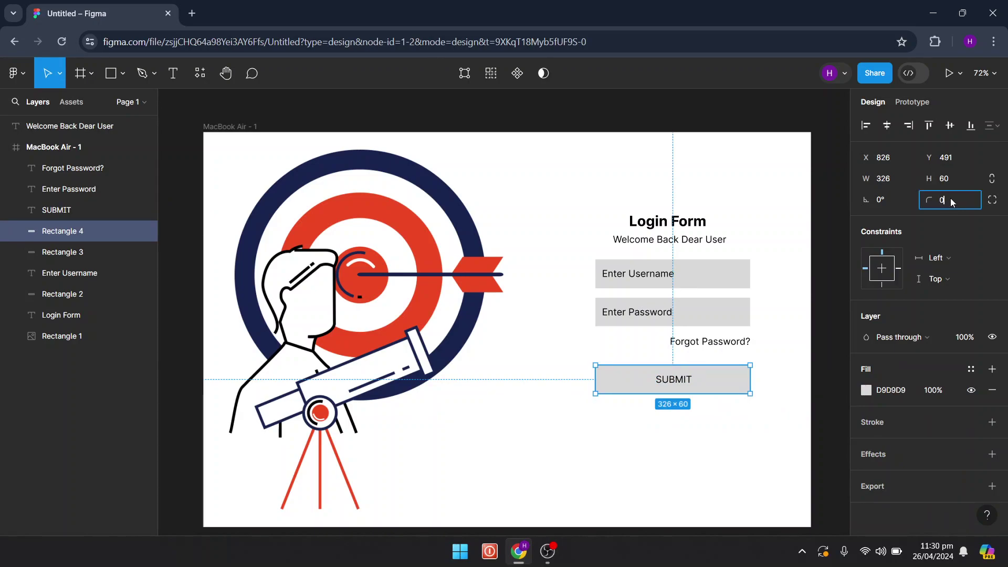
- Give the SUBMIT button box 30 px fully rounded corners
key(BackSpace)
key(Return)
click(678, 428)
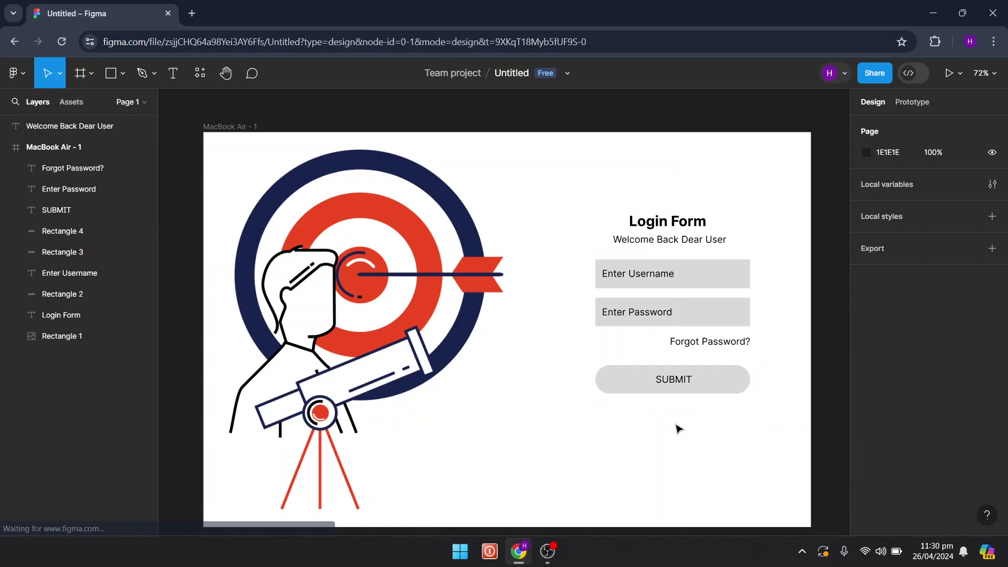
click(717, 389)
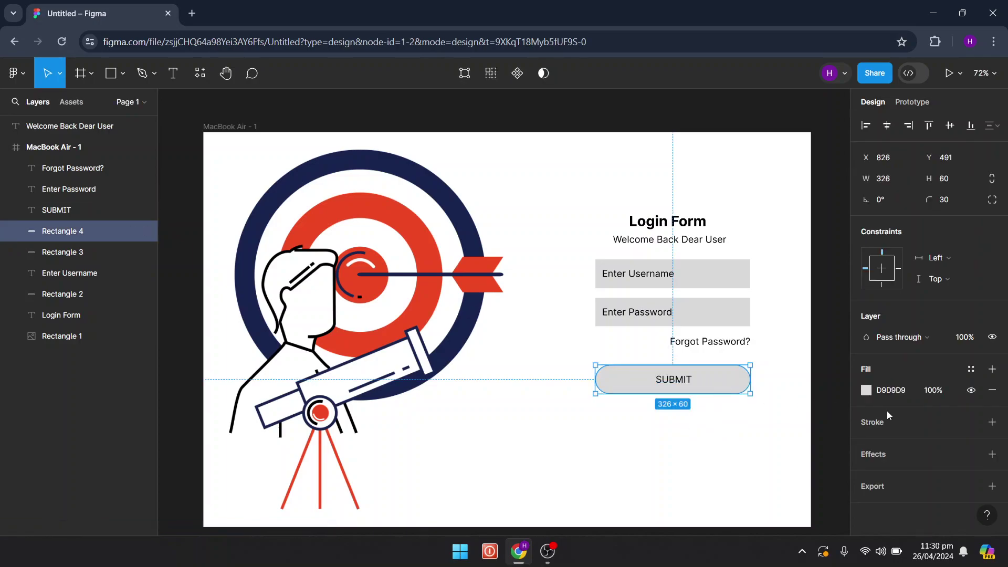
- Fill the SUBMIT button box with bright orange-red FF4D00
click(867, 391)
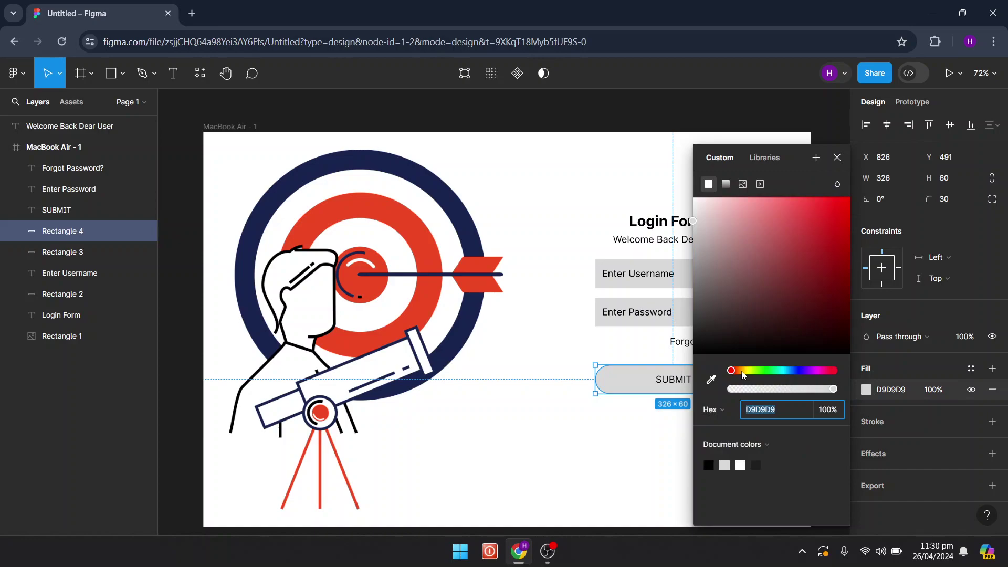
drag(743, 374, 740, 374)
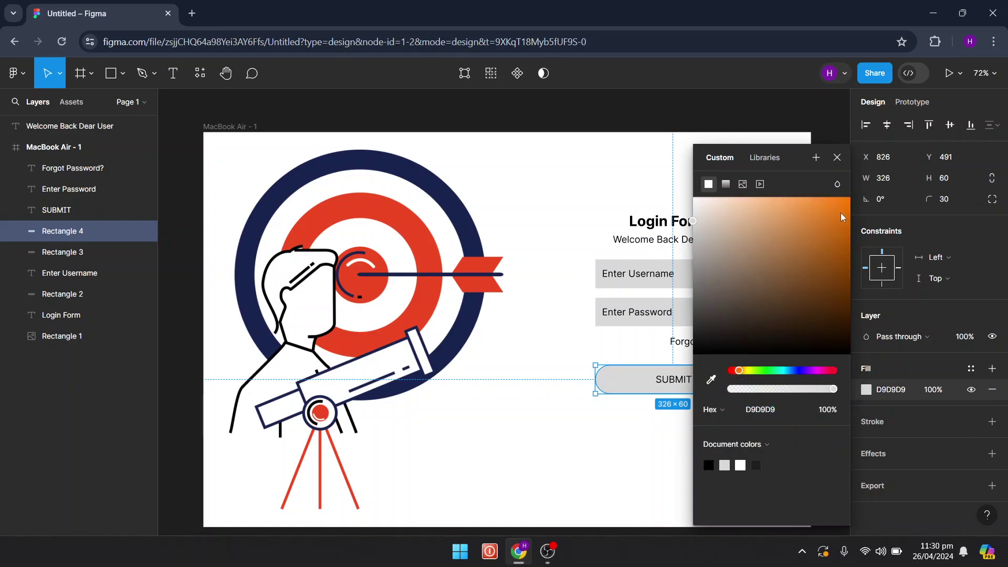
drag(842, 217, 850, 197)
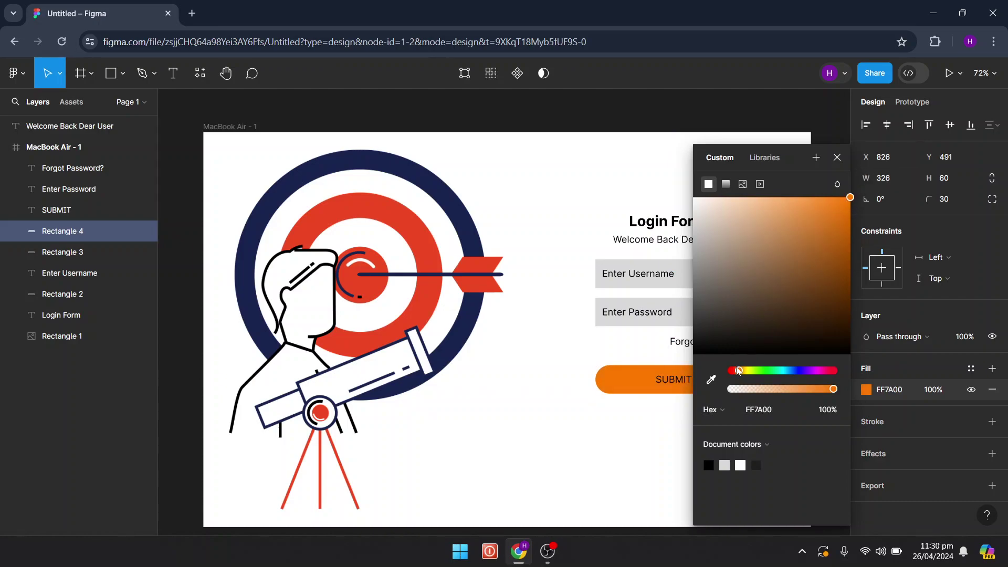
drag(739, 371, 737, 373)
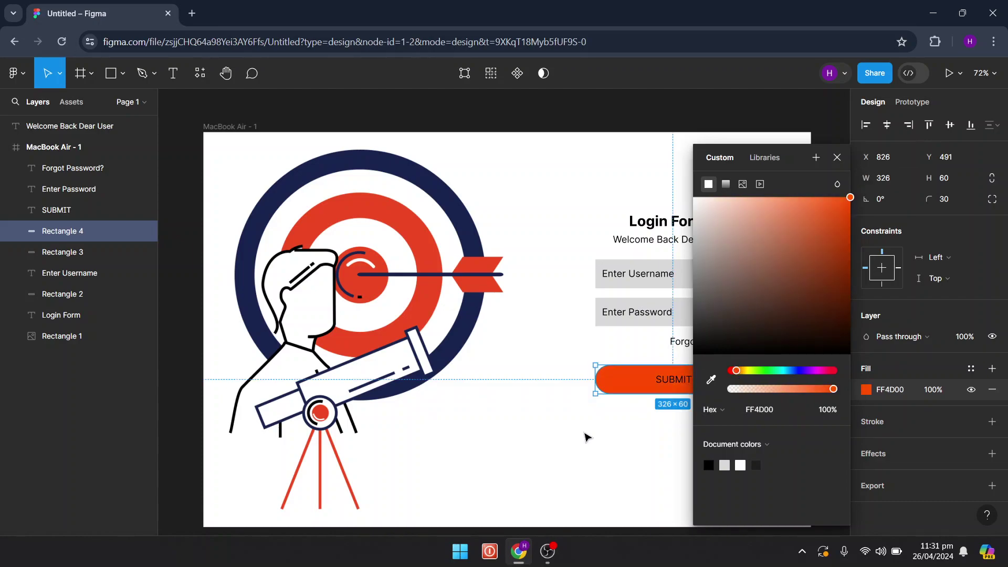
click(585, 434)
click(673, 383)
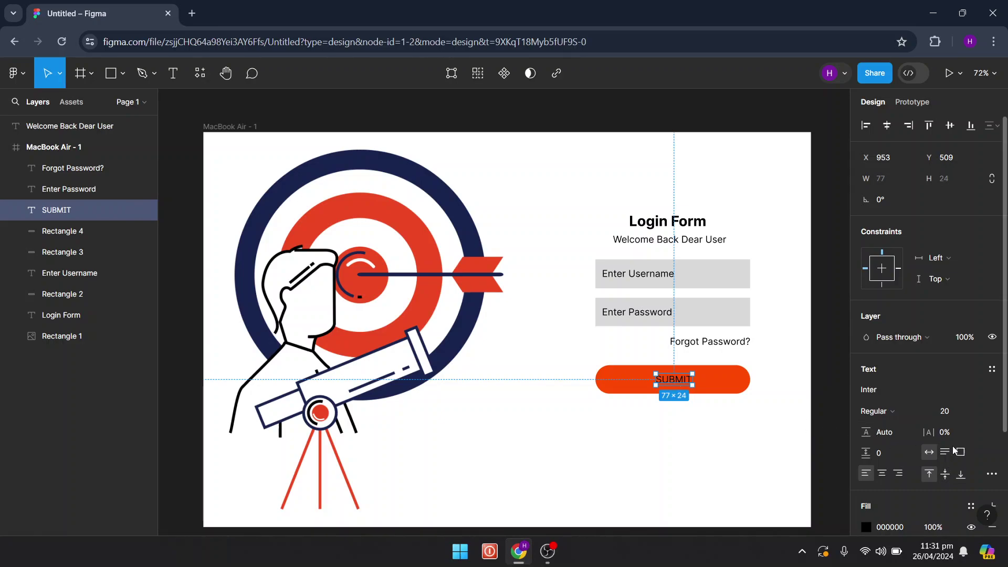
- Set the SUBMIT text fill to the white document colour and its font weight to Bold
scroll(956, 445, down, 2)
click(866, 416)
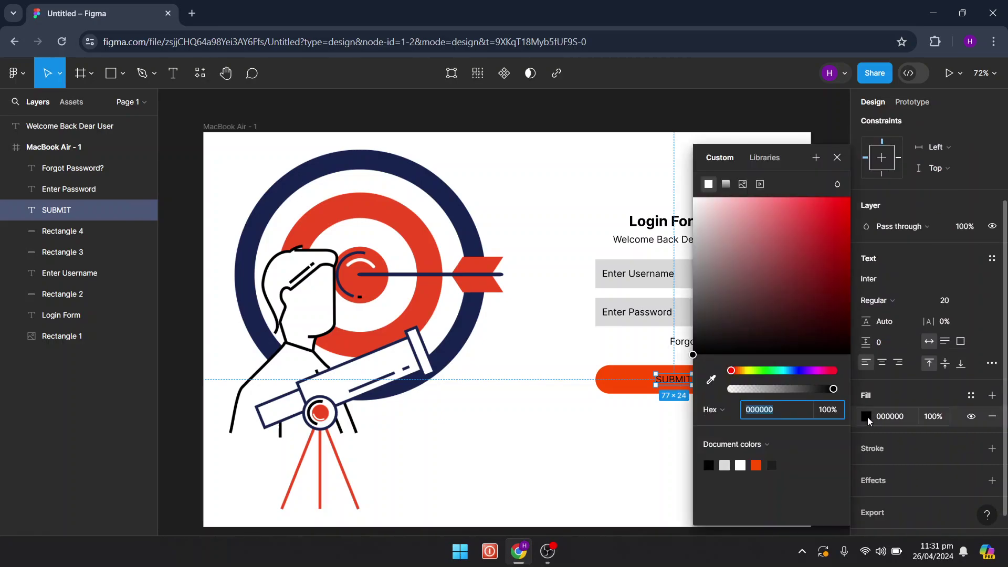
click(741, 464)
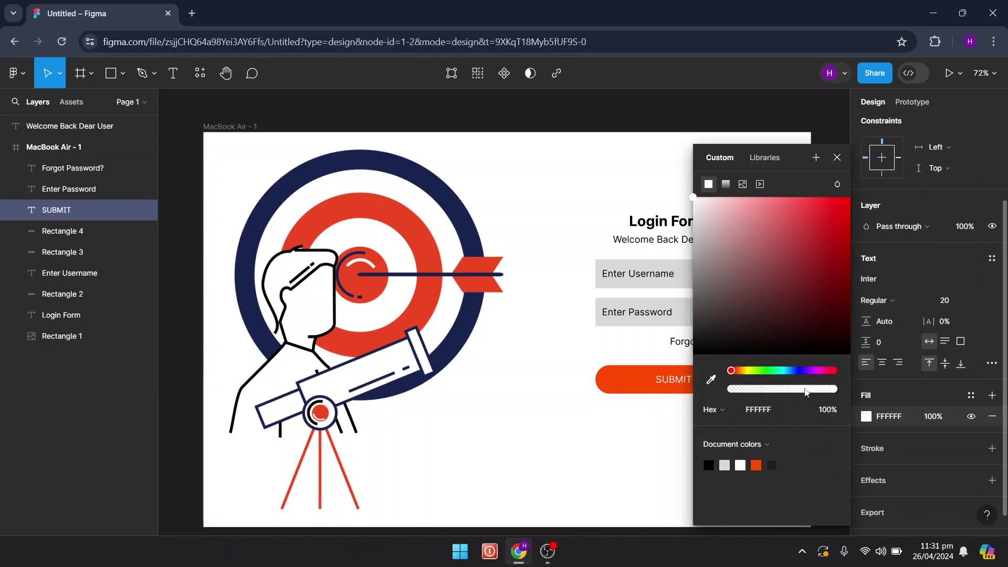
click(900, 303)
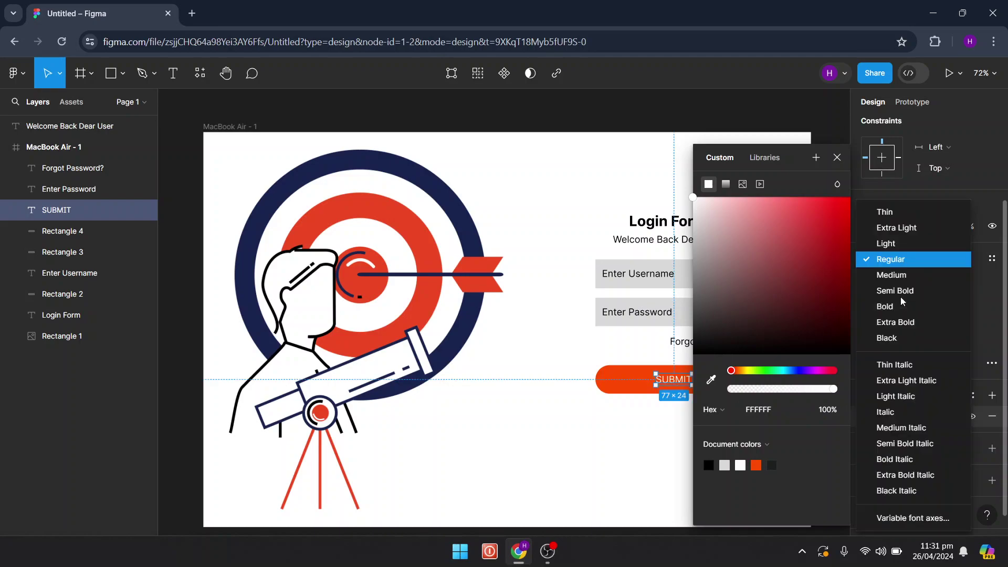
click(892, 306)
- Change the Login Form heading's text fill from black to navy 060460
click(624, 451)
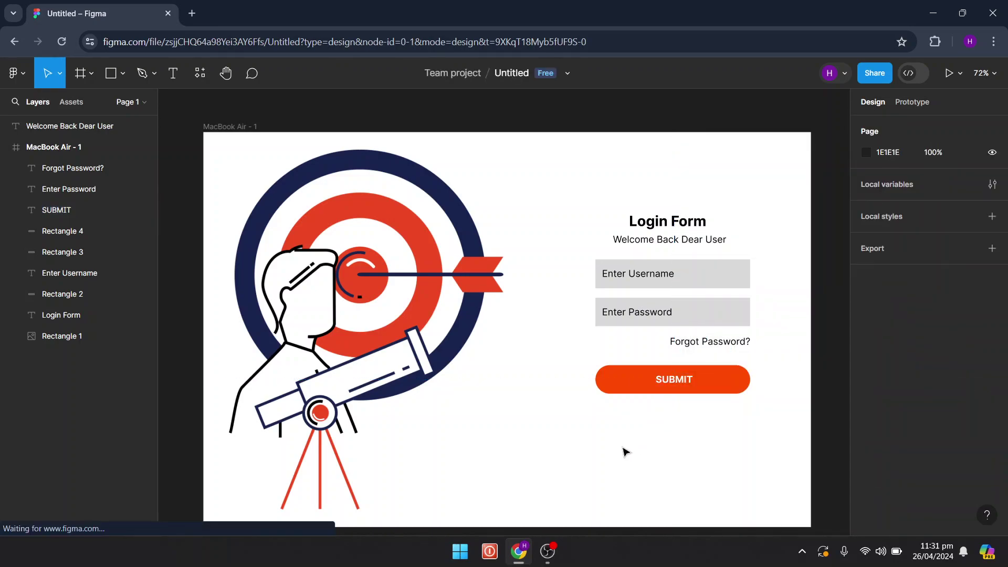
click(699, 318)
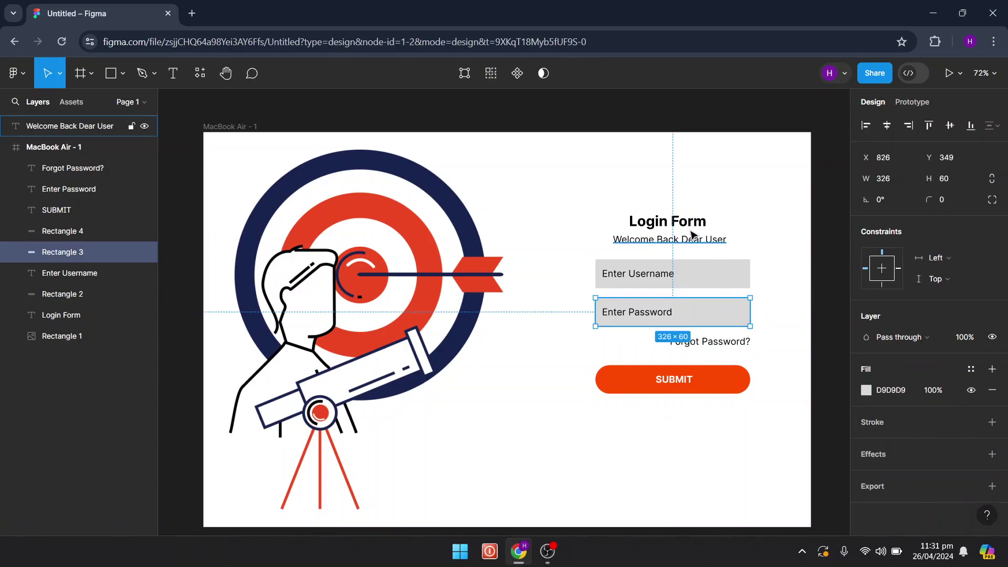
click(677, 221)
scroll(942, 412, down, 3)
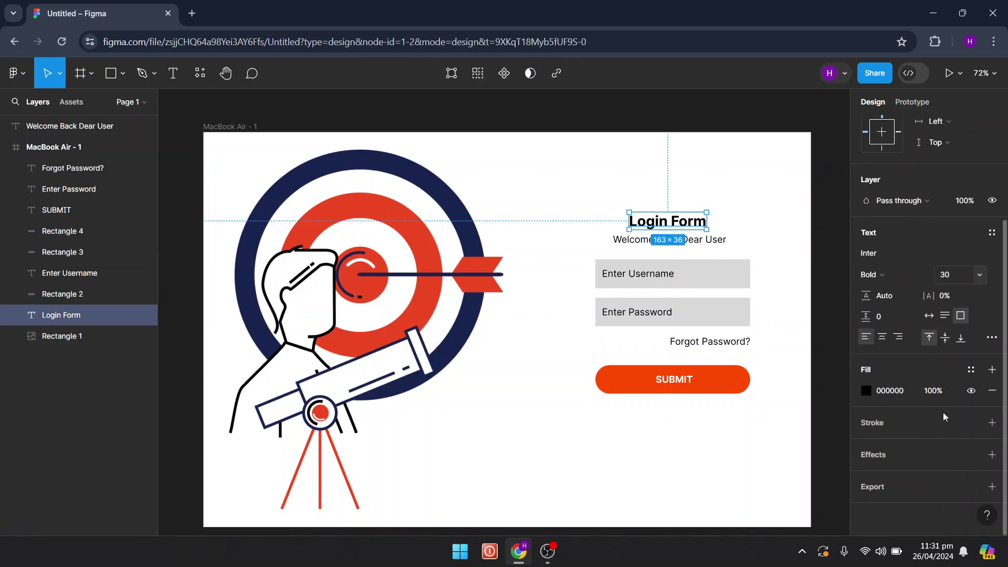
click(866, 390)
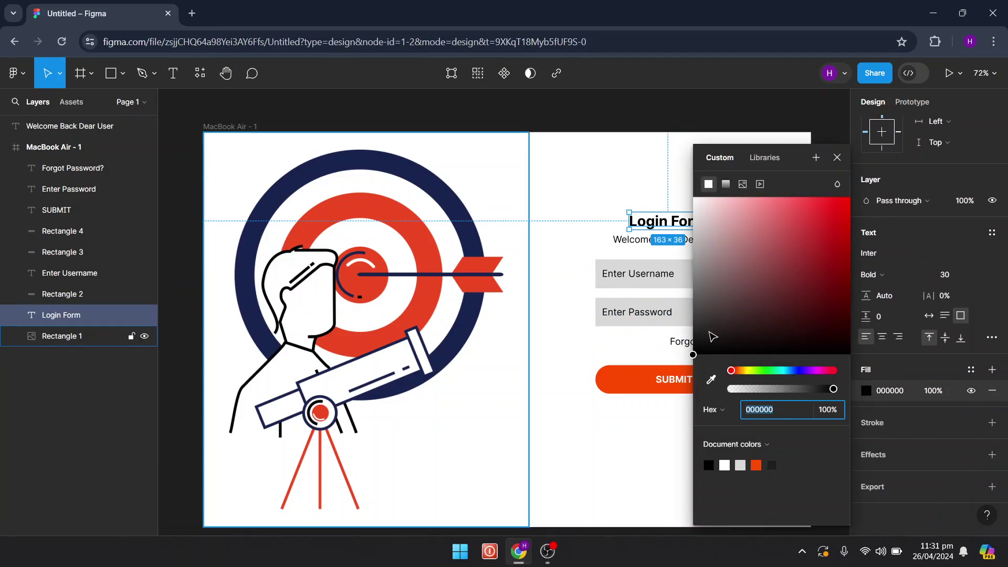
click(797, 371)
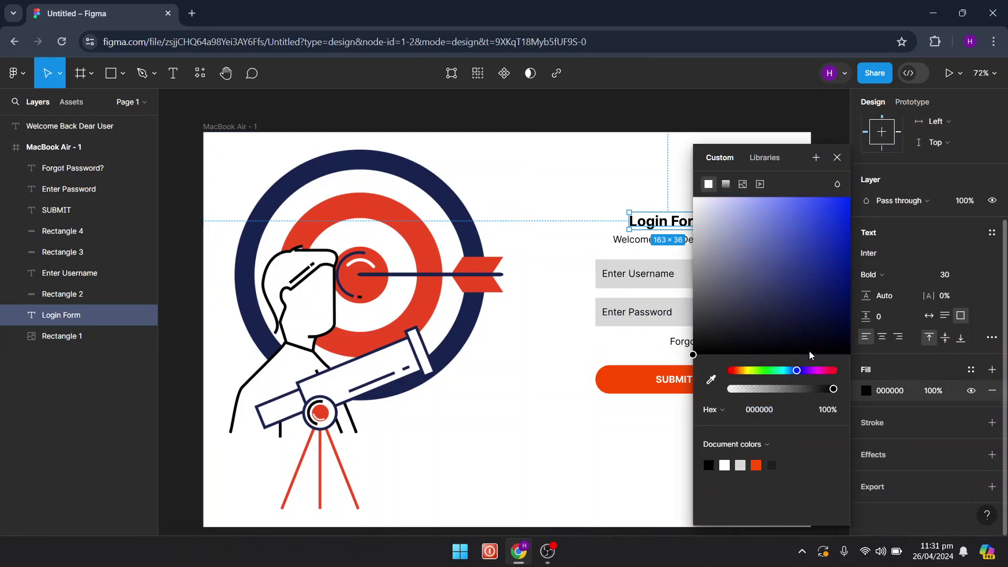
click(843, 297)
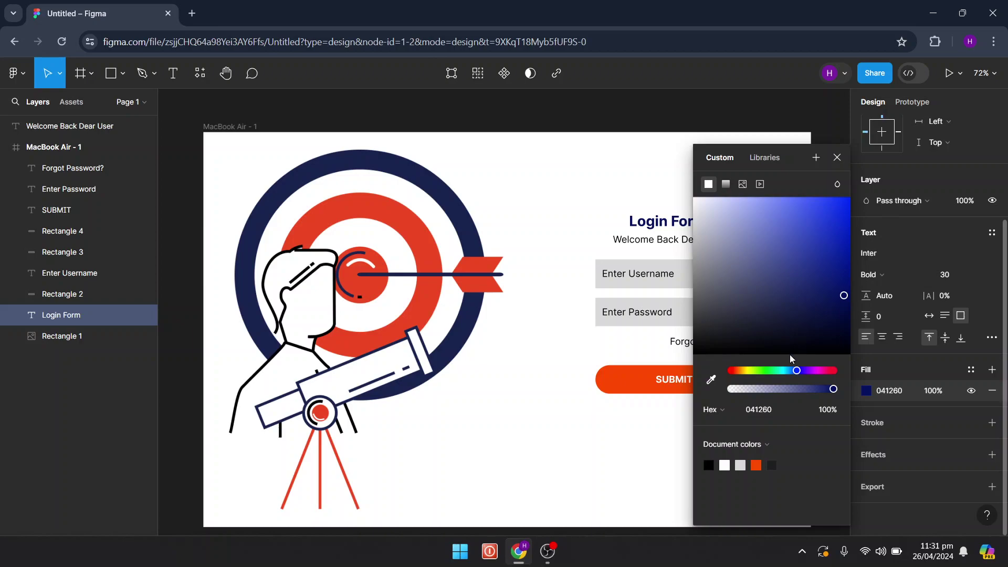
click(798, 370)
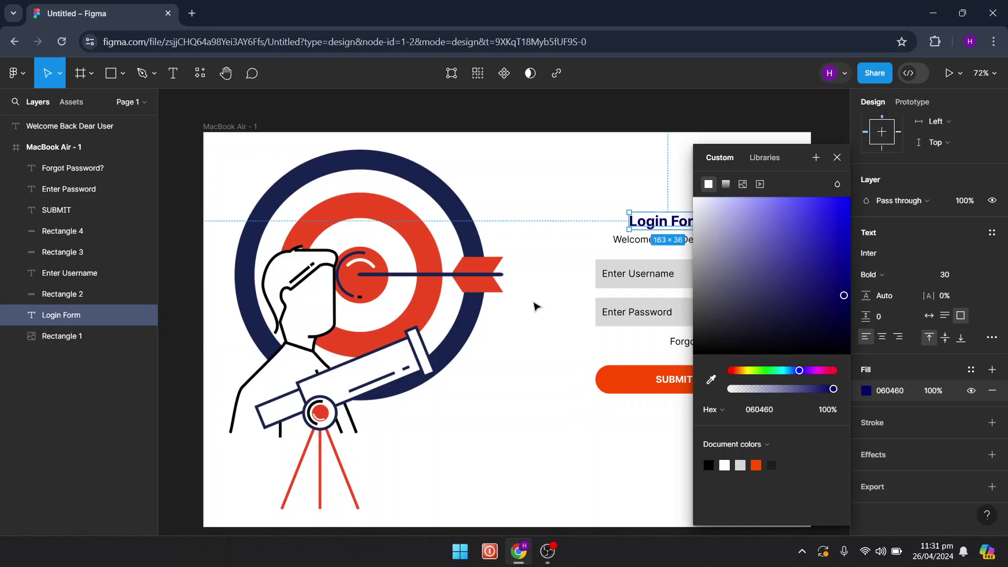
click(536, 306)
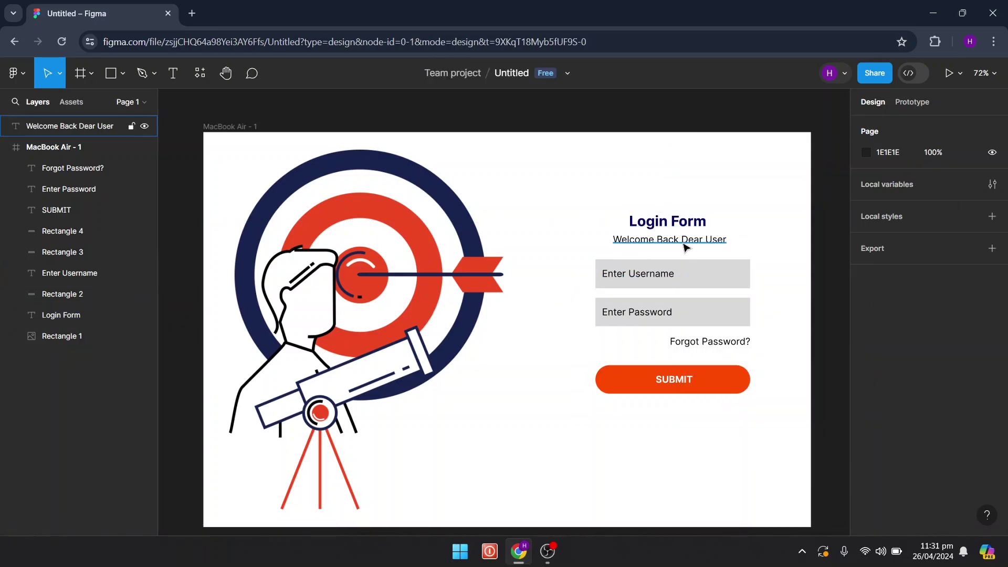
click(685, 246)
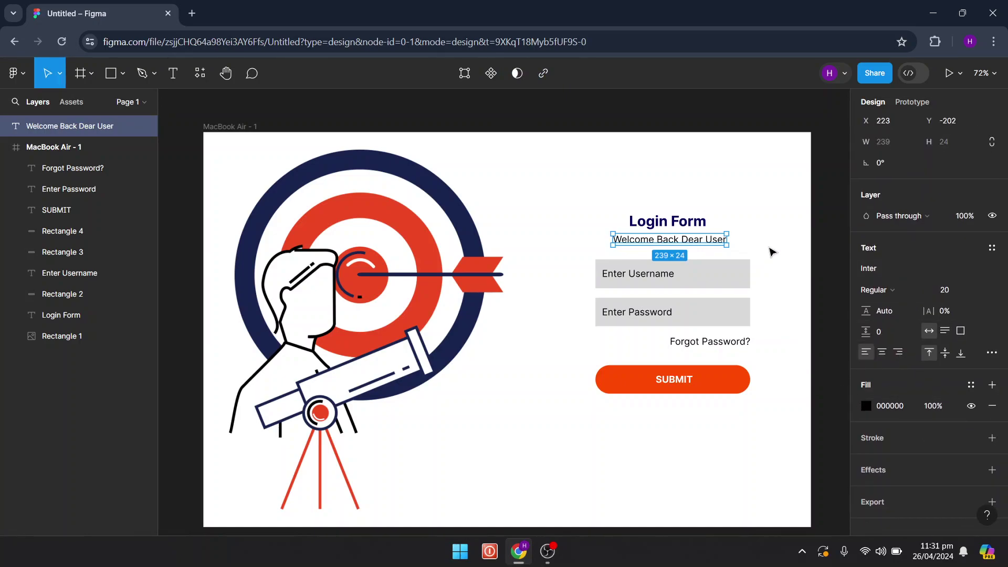
- Fill the Enter Username box with navy 060460 at 32% opacity
click(758, 254)
click(721, 269)
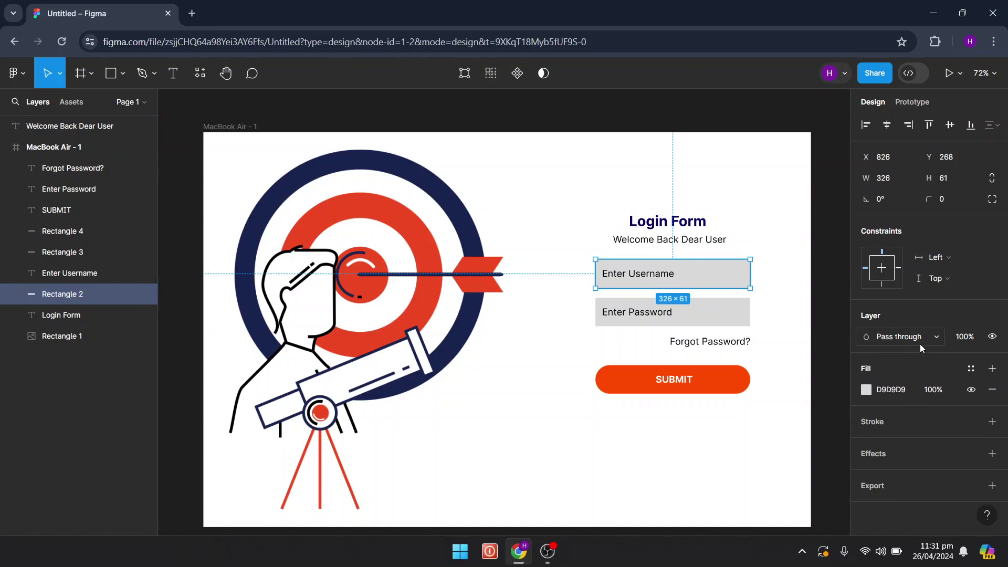
click(866, 389)
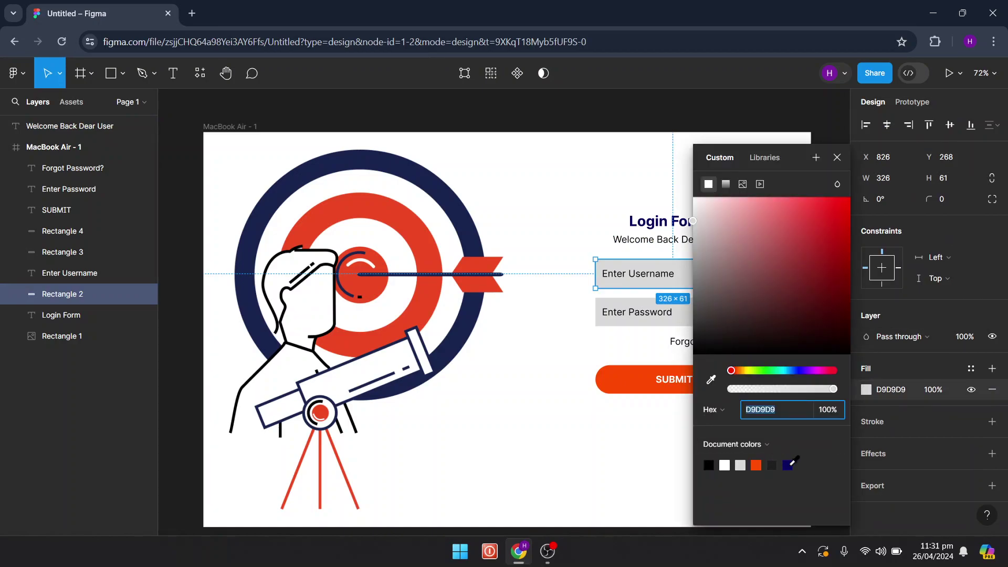
click(788, 464)
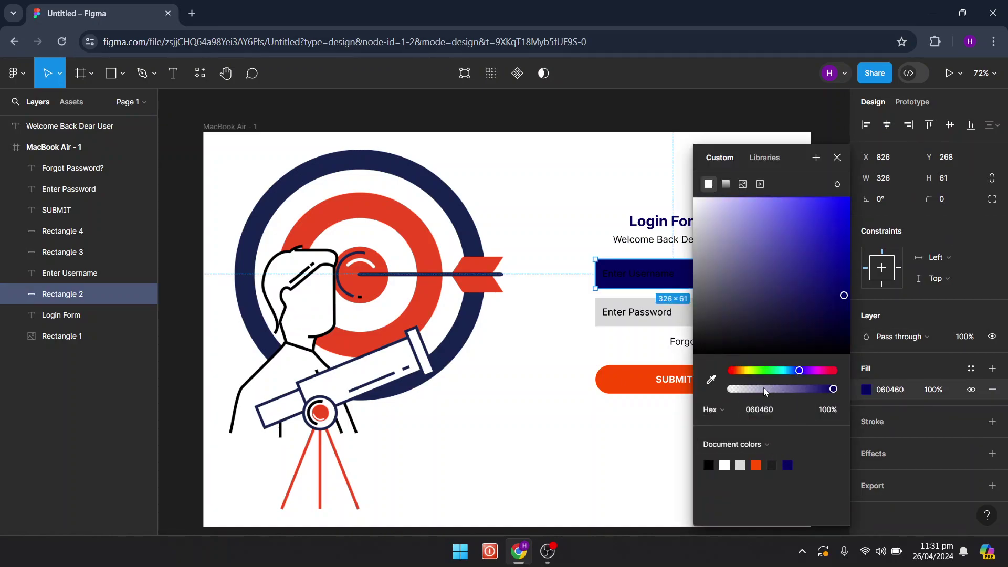
drag(773, 389, 763, 389)
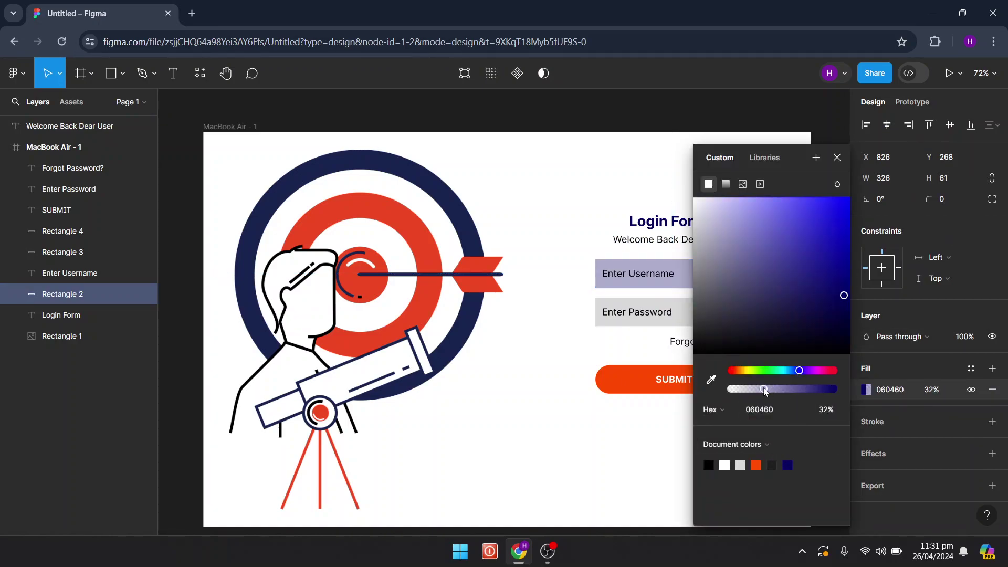
- Apply the same saved light purple tint to the Enter Password box
click(638, 325)
click(865, 390)
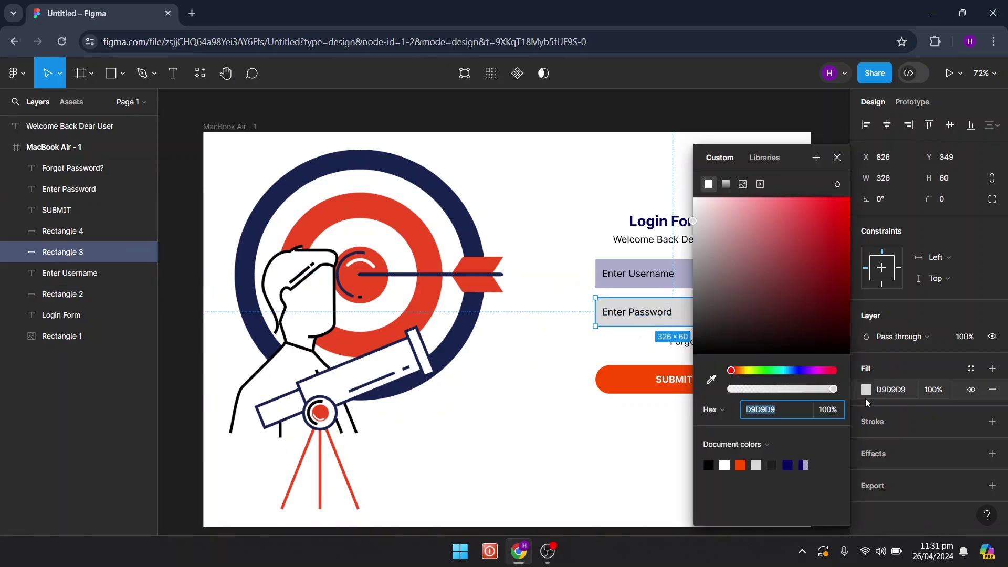
click(803, 465)
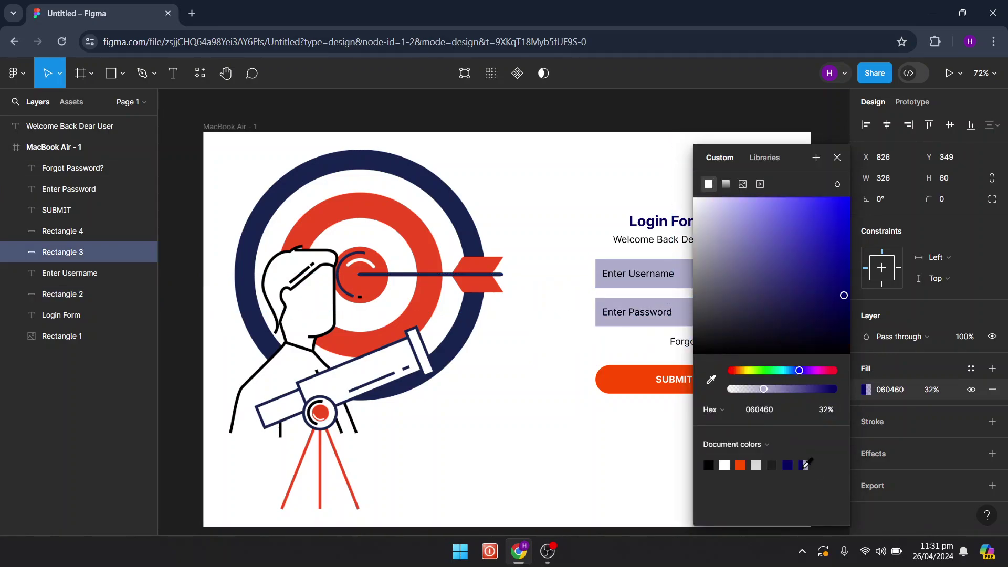
click(635, 435)
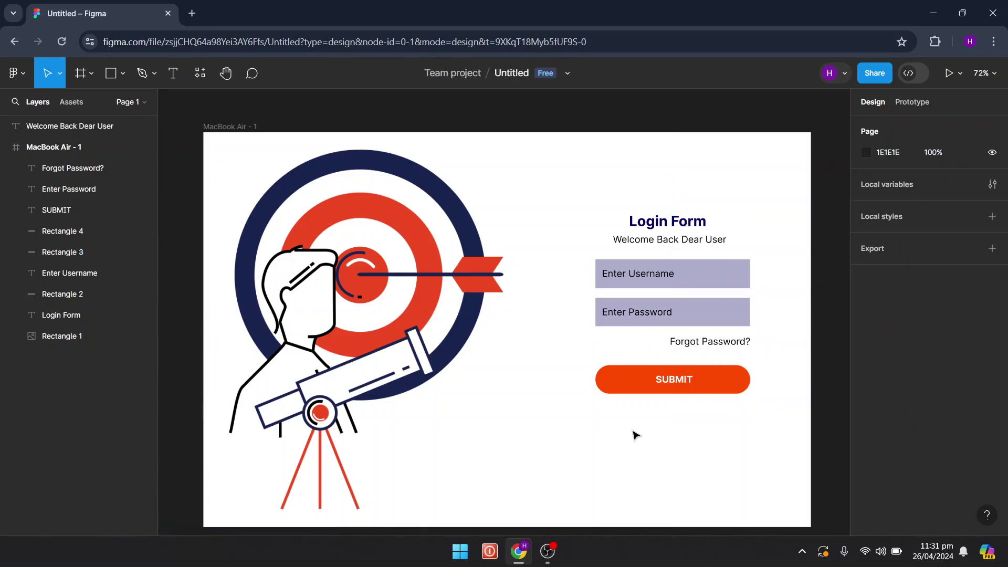
click(720, 345)
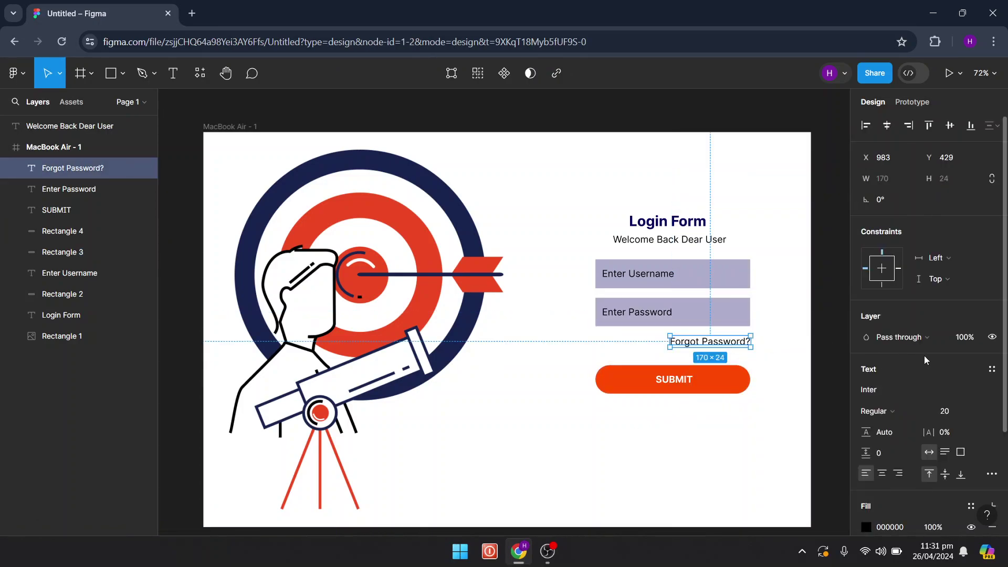
- Turn the Forgot Password? link text orange
scroll(913, 362, down, 3)
click(866, 403)
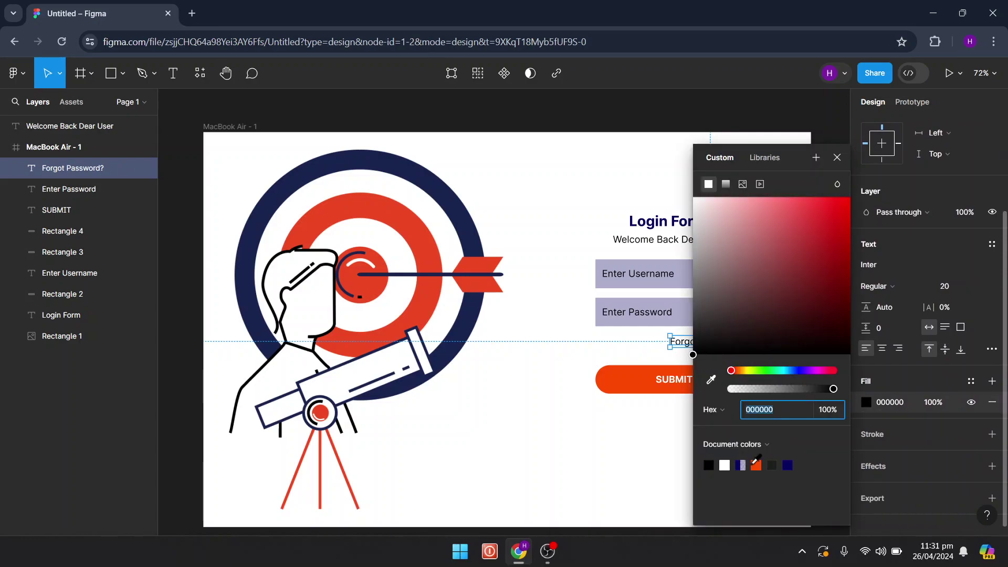
click(755, 464)
click(605, 420)
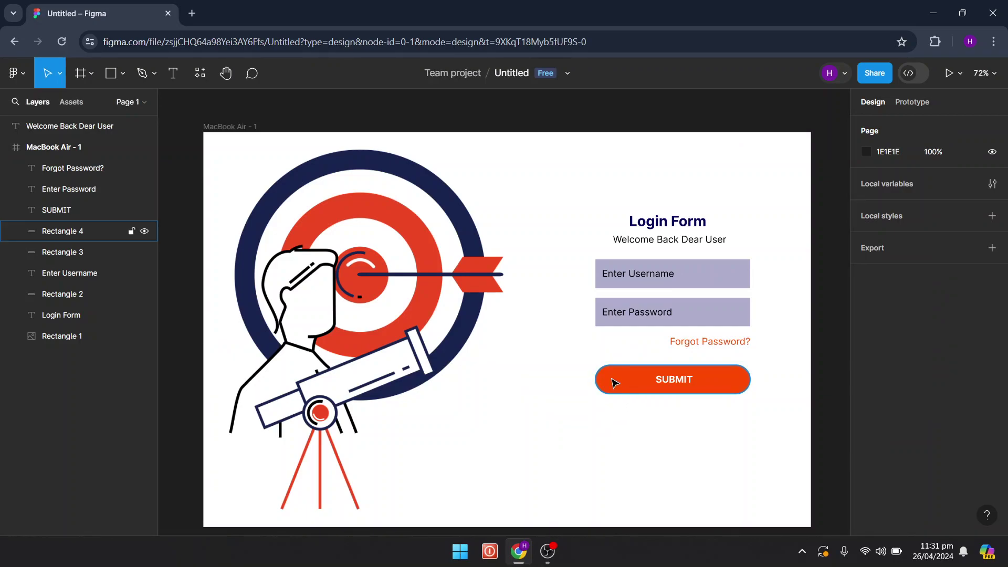
- Give the Enter Password and Enter Username boxes a 5 px corner radius
scroll(611, 380, down, 3)
scroll(613, 382, up, 2)
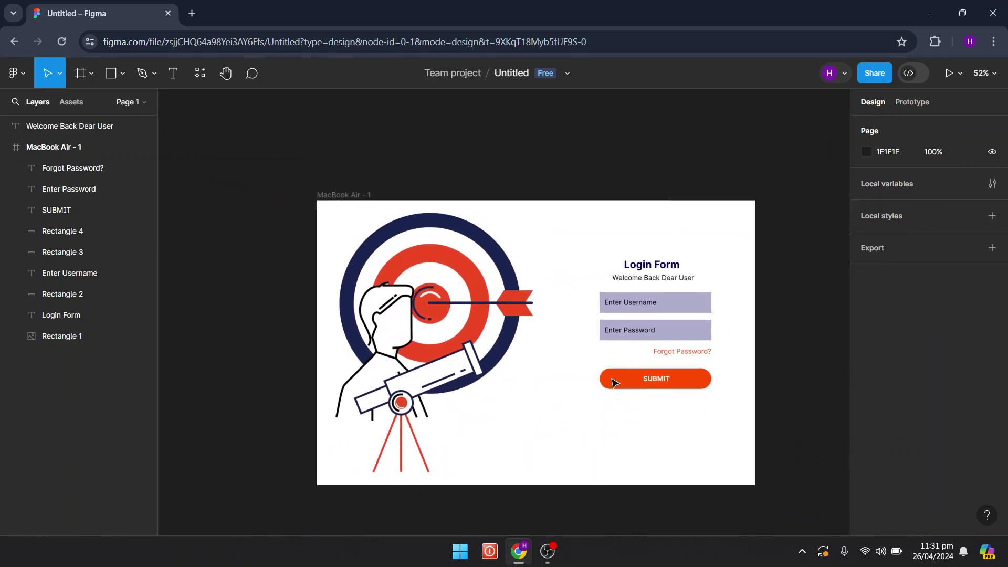
scroll(612, 382, down, 2)
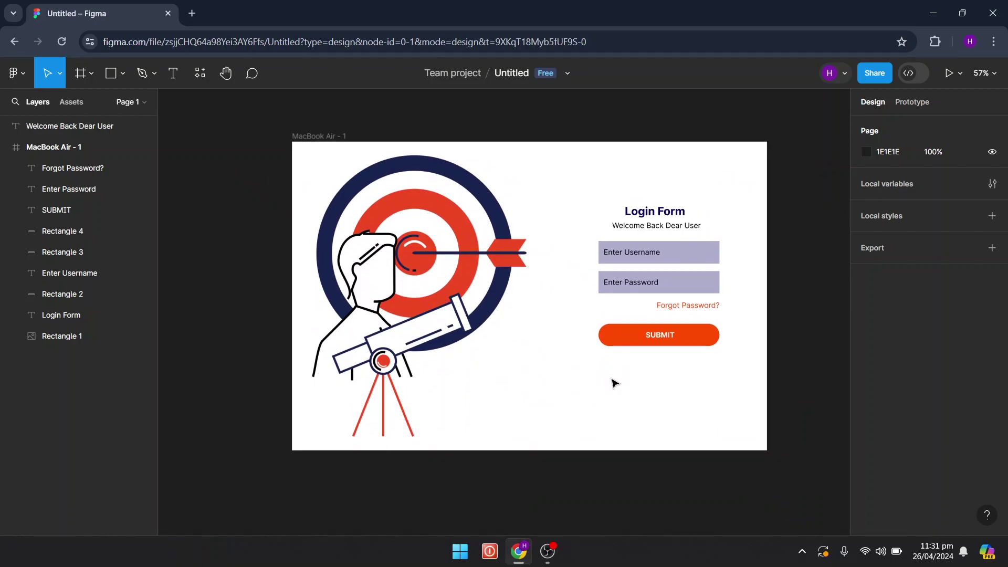
click(709, 282)
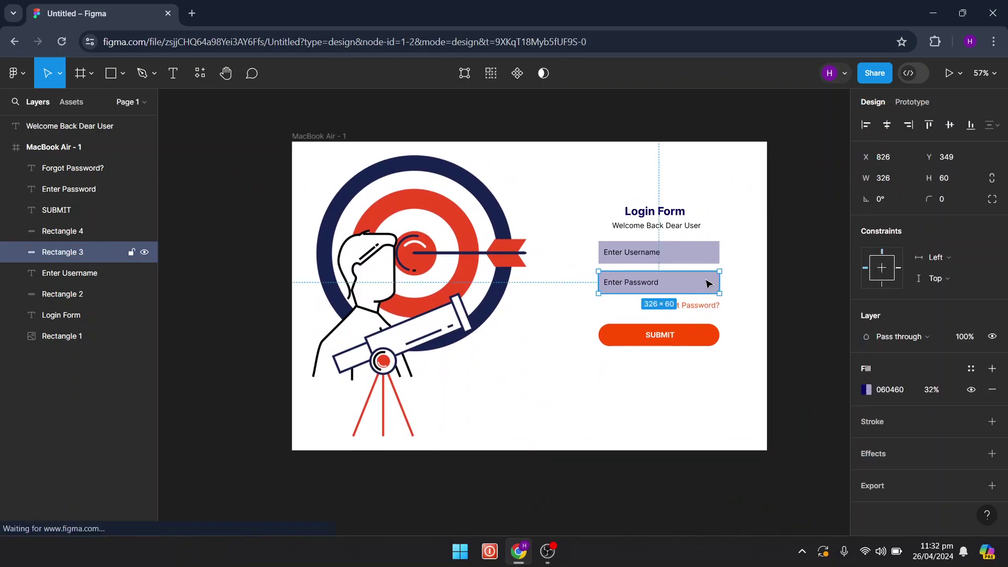
click(956, 199)
text(5)
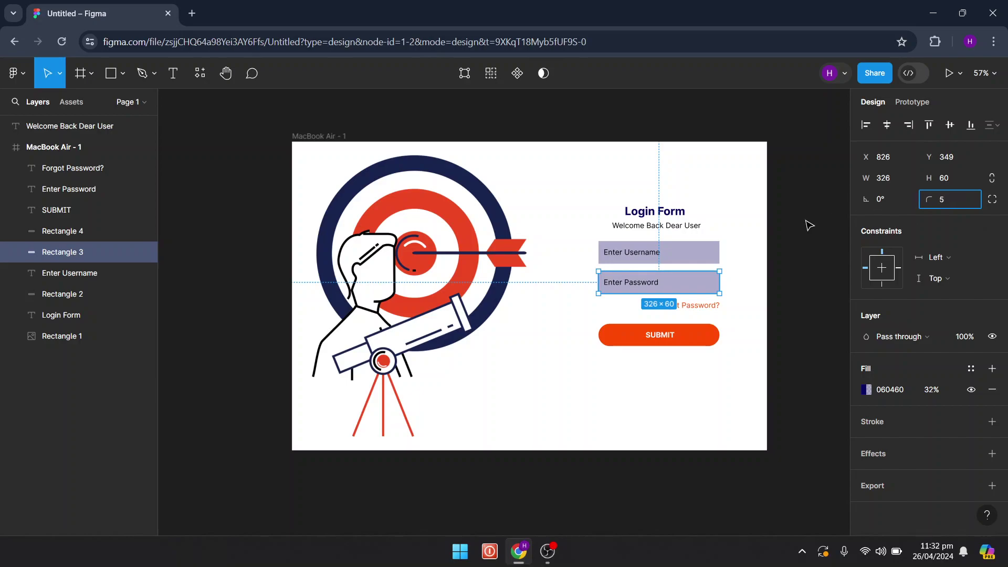
click(758, 237)
click(712, 254)
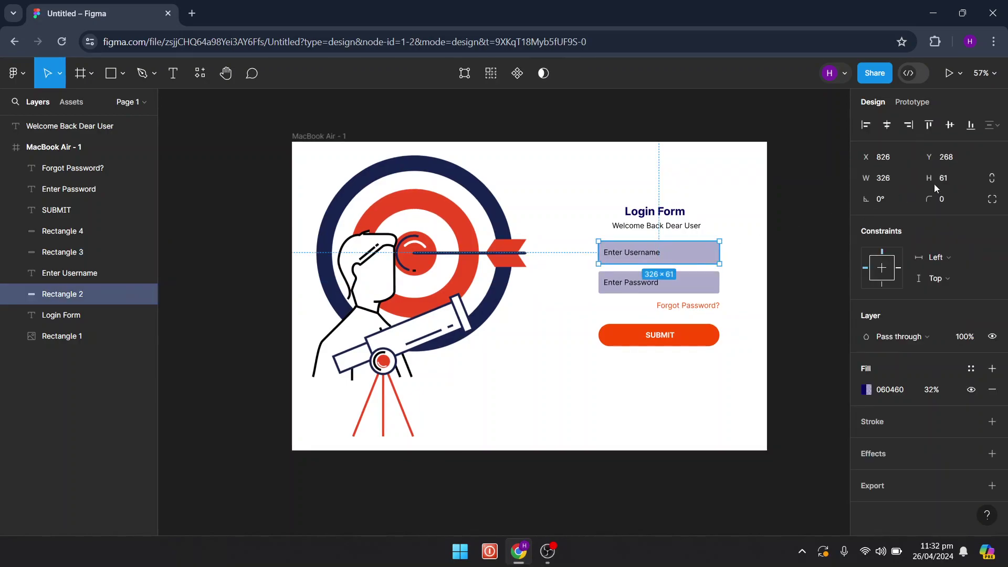
click(953, 202)
key(Return)
click(687, 386)
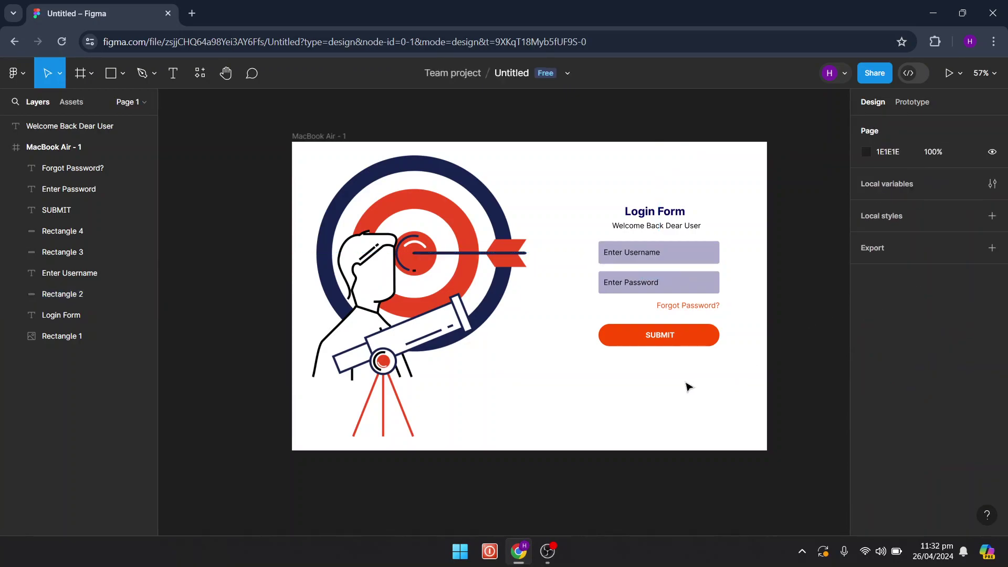
scroll(687, 387, up, 2)
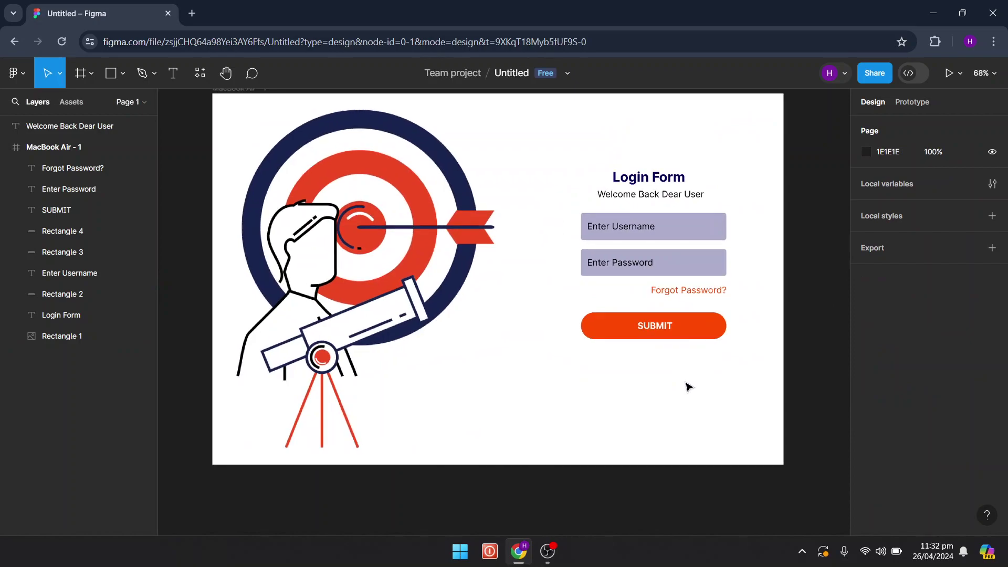
- Try font size 40 on the Login Form heading and widen it to one line
click(661, 179)
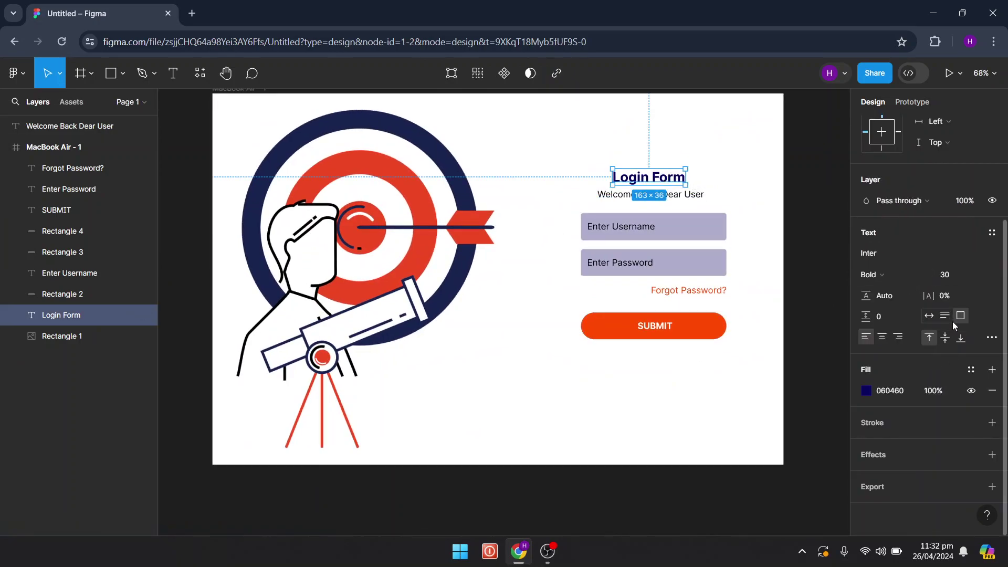
key(BackSpace)
key(BackSpace)
key(Return)
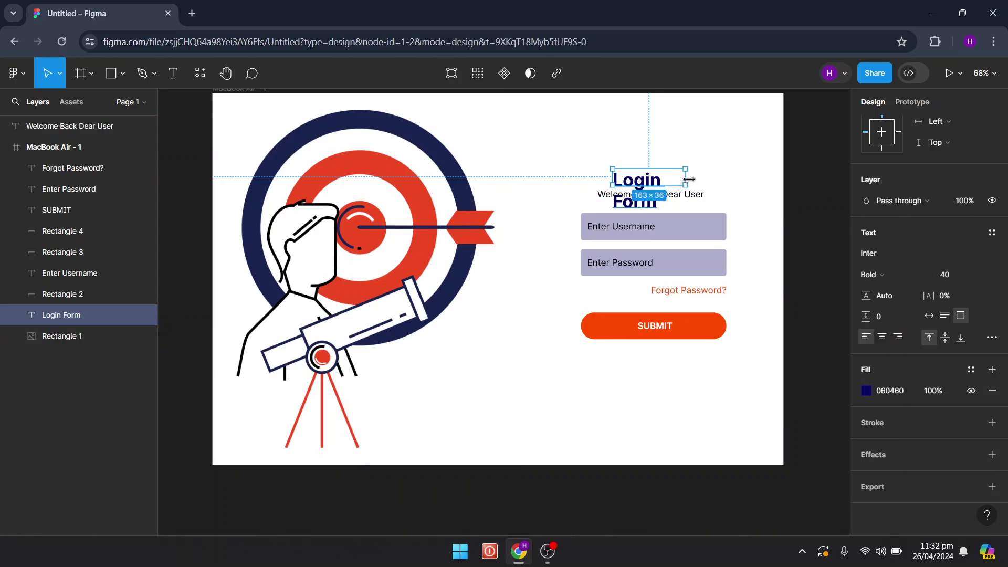
mouse_move(689, 179)
mouse_down()
mouse_move(726, 178)
mouse_move(689, 167)
mouse_up()
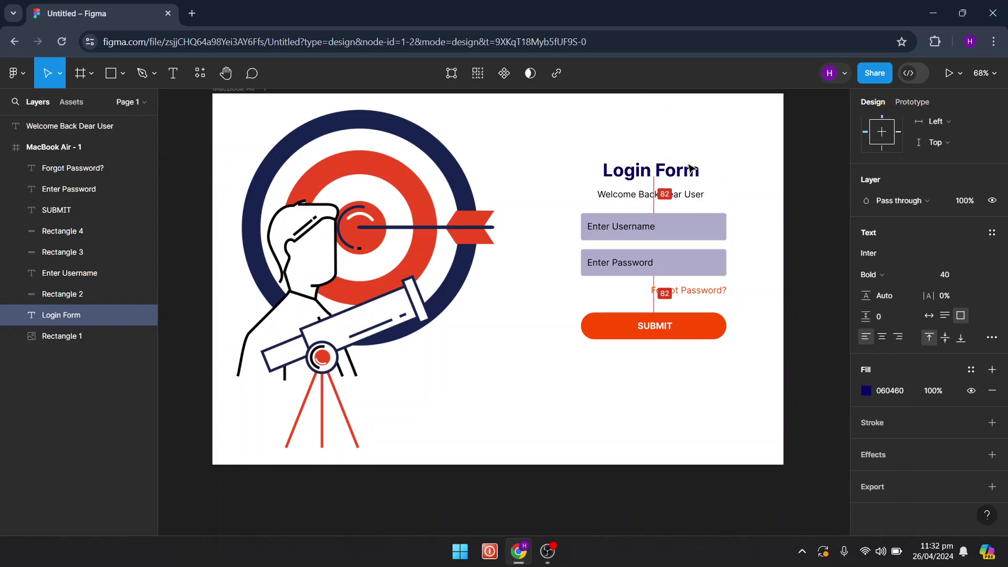
- Revert the heading to size 30 and nudge it slightly up above the welcome line
click(669, 193)
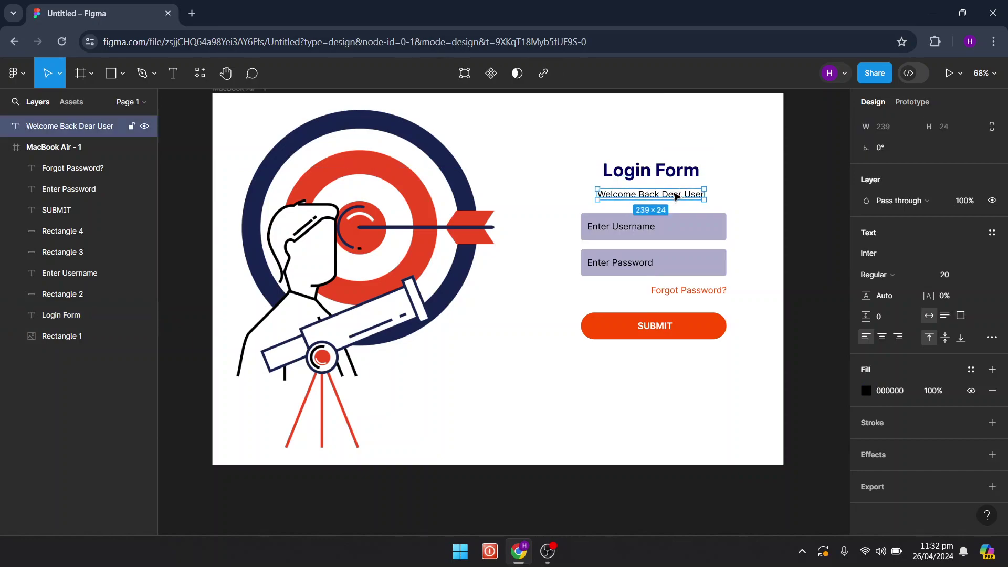
click(669, 177)
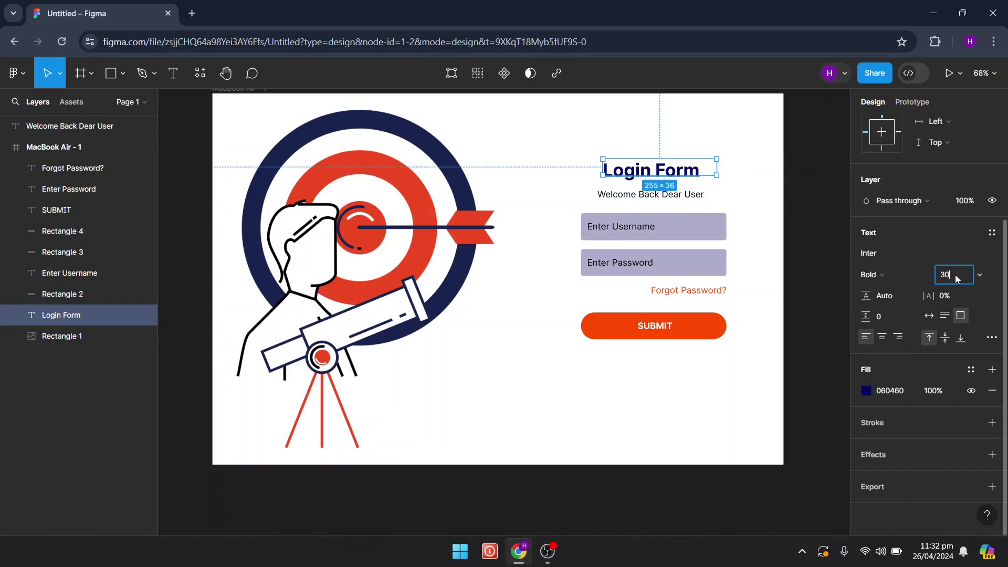
key(Return)
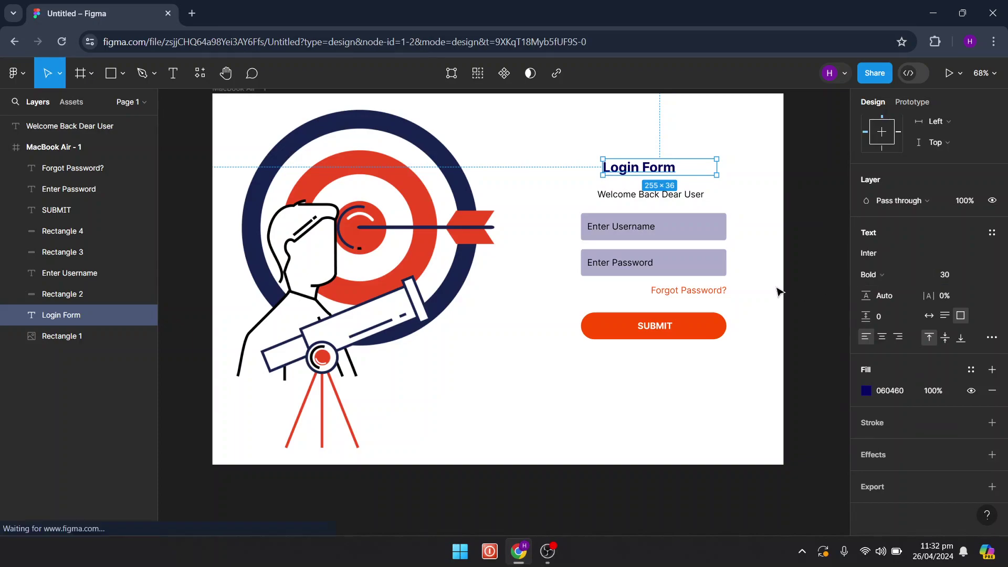
click(779, 292)
key(ctrl+z)
key(ctrl+z)
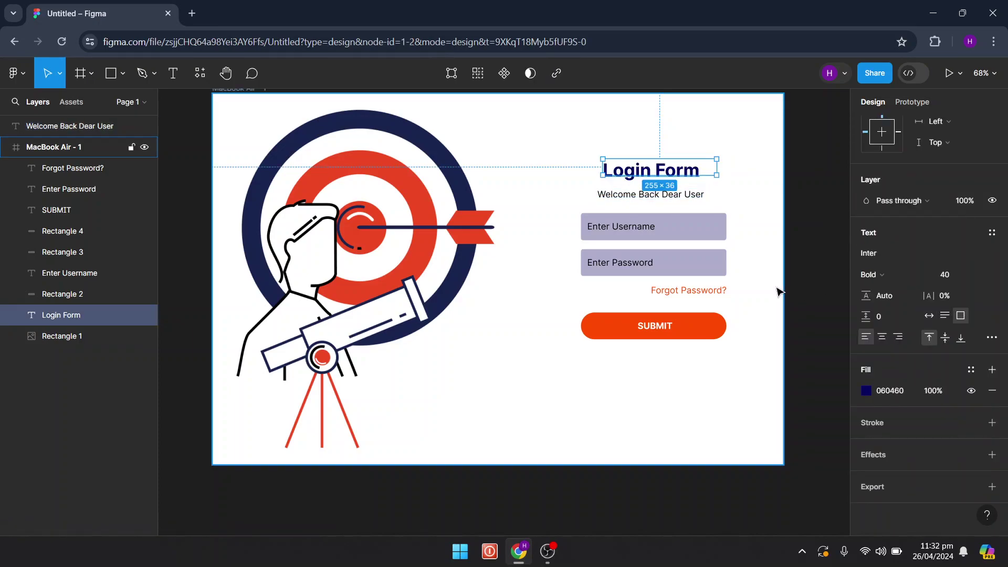
key(ctrl+z)
key(ctrl+z)
key(ctrl+z)
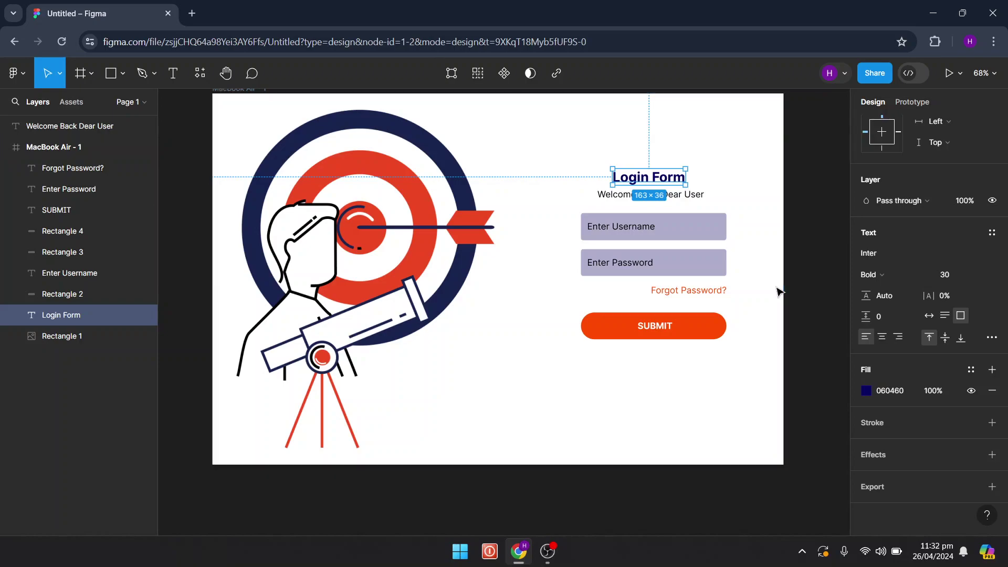
click(779, 292)
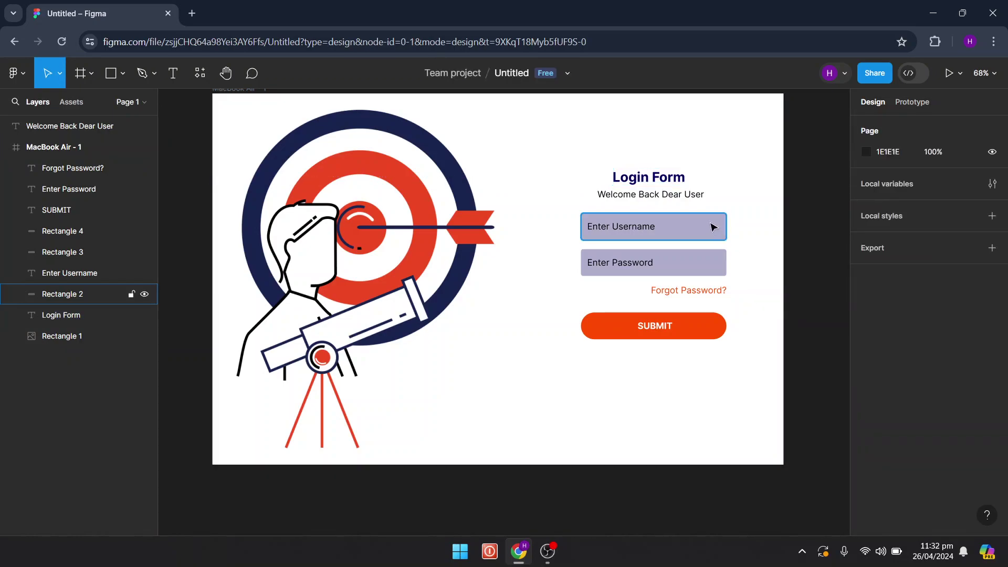
click(663, 179)
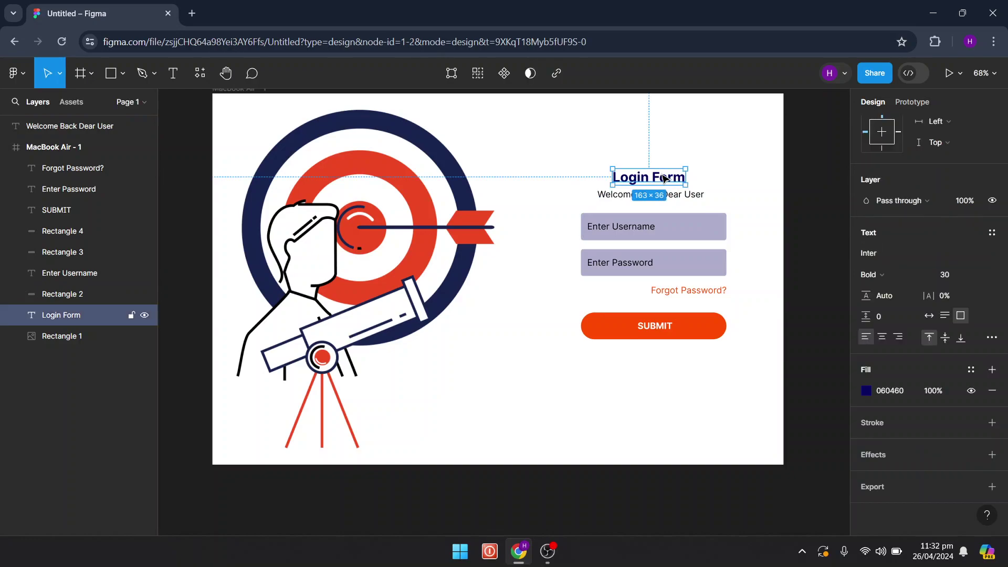
drag(663, 179, 662, 189)
- Zoom out to about 49% over the MacBook Air frame and show the frame, section and slice options
click(692, 391)
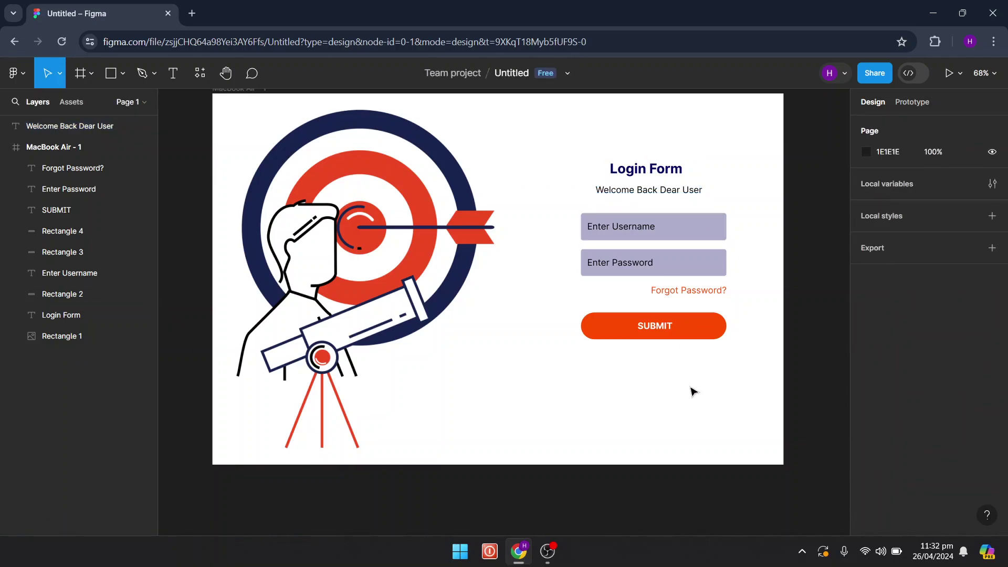
scroll(693, 391, down, 3)
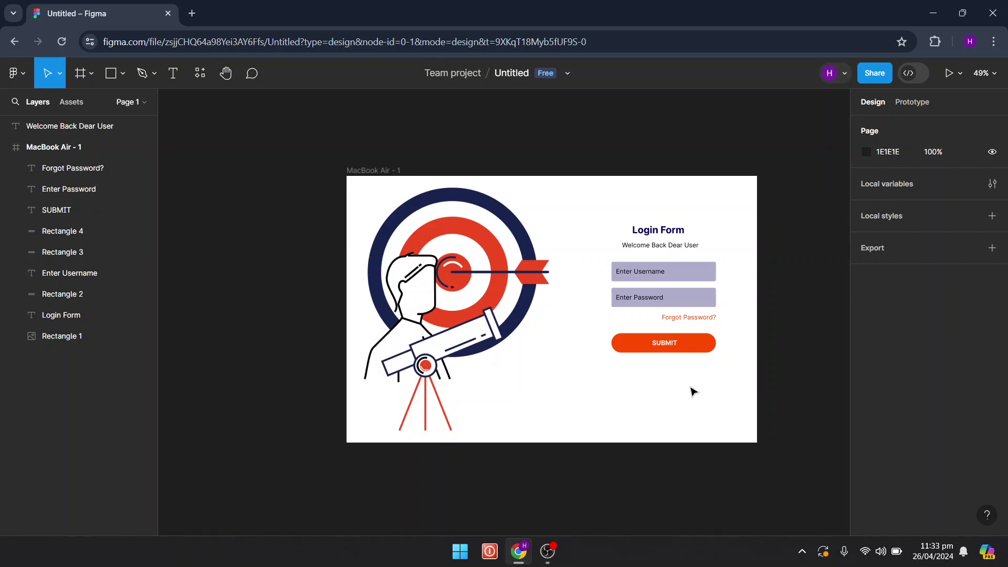
scroll(693, 391, right, 2)
scroll(693, 391, right, 2)
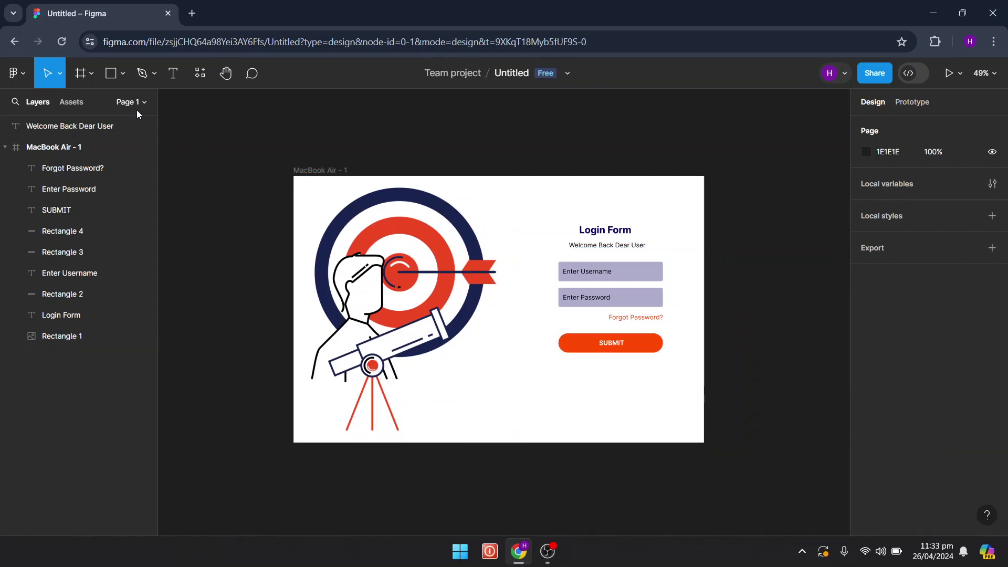
click(91, 79)
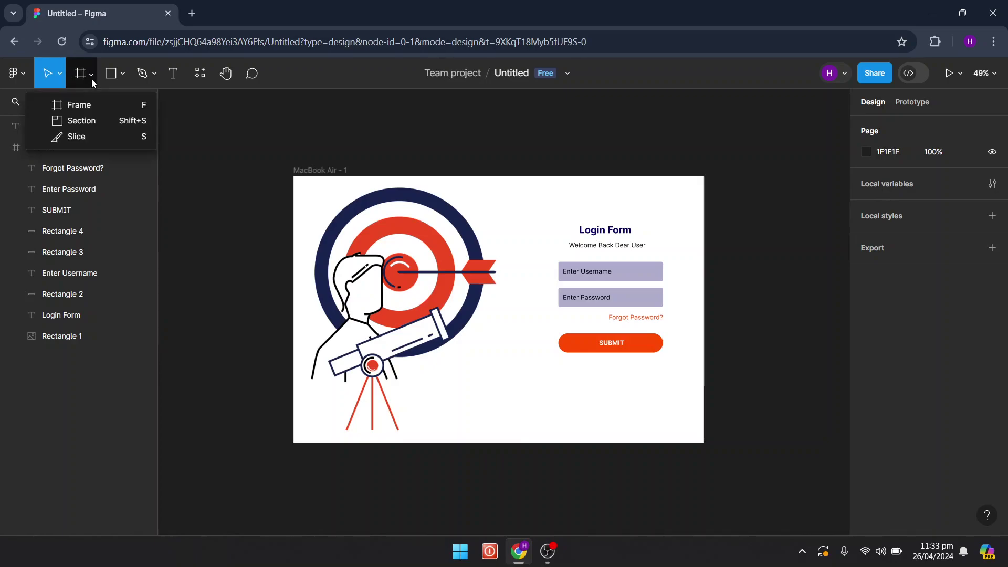
- Create an iPhone 14 & 15 Pro Max frame from the Phone presets
click(91, 108)
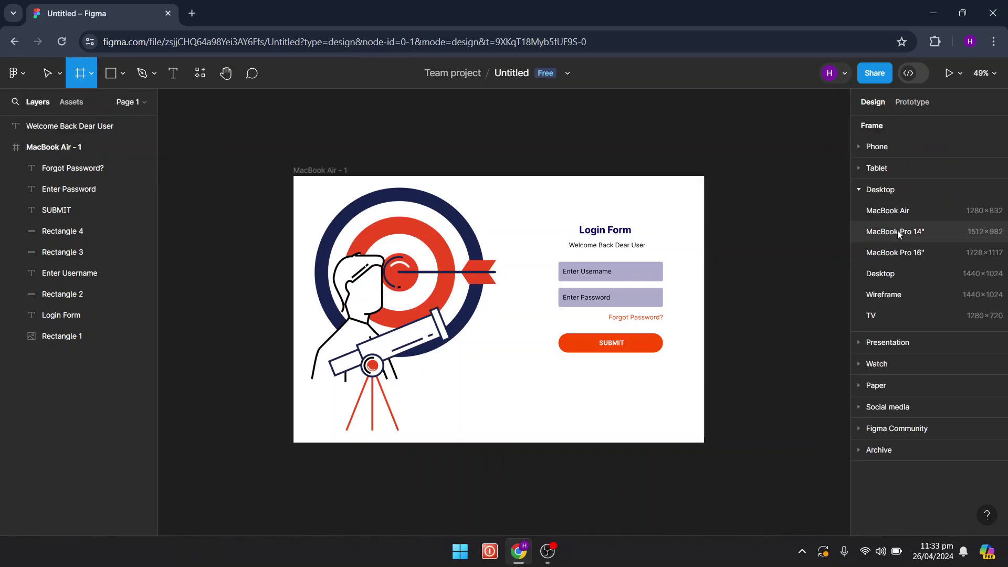
click(880, 193)
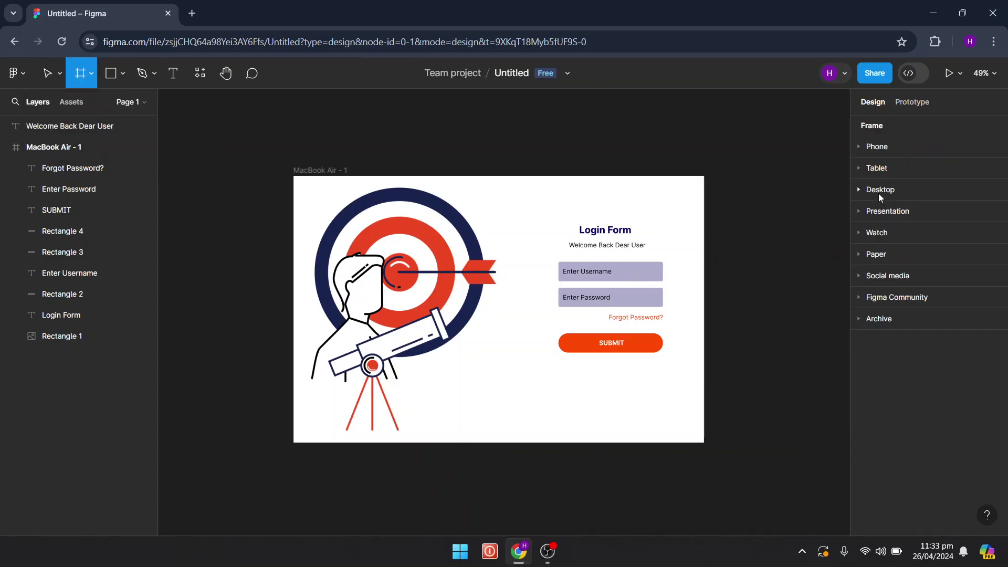
click(877, 148)
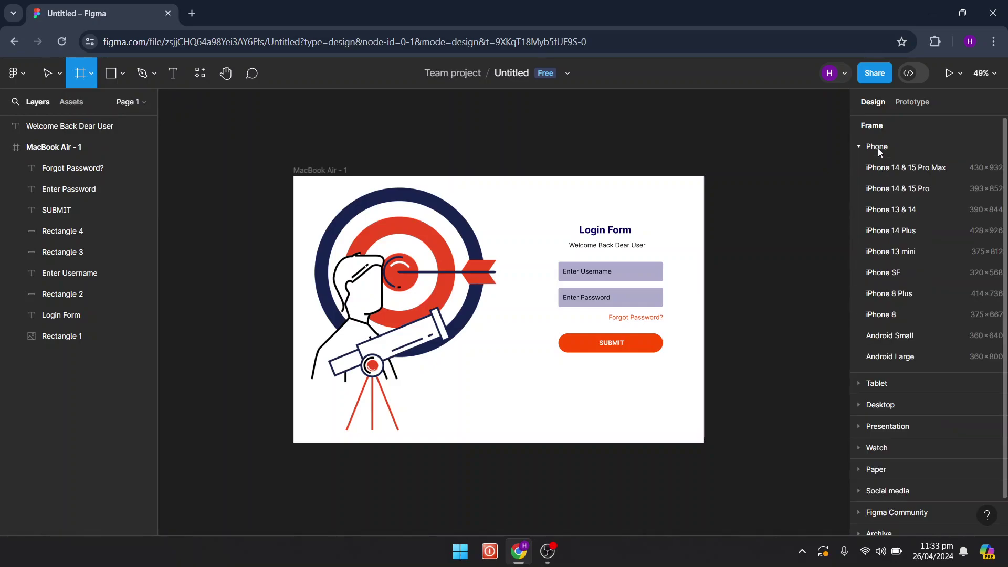
click(897, 169)
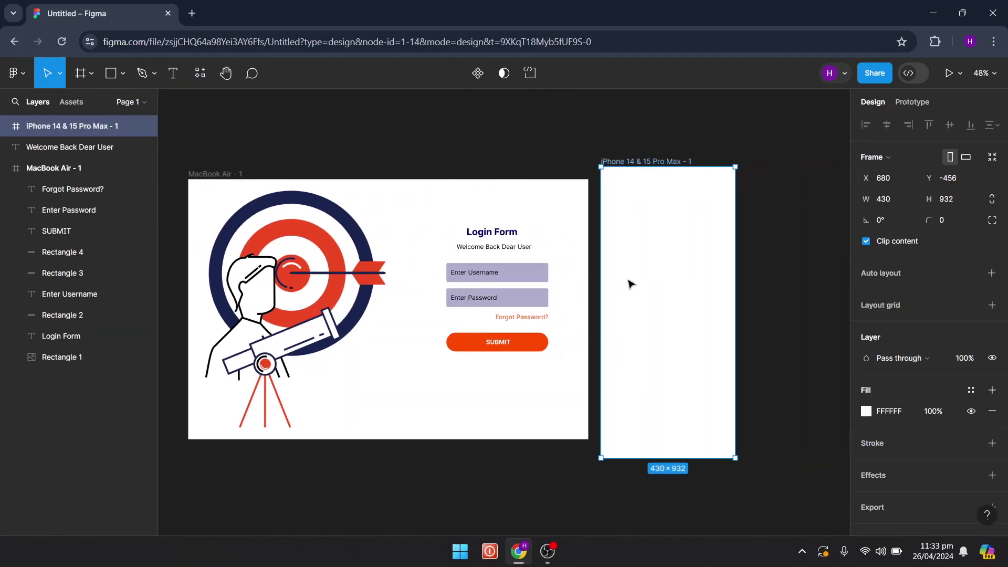
- Place the phone frame beside the desktop design and shorten it to 430×832
scroll(631, 283, right, 2)
drag(637, 235, 661, 247)
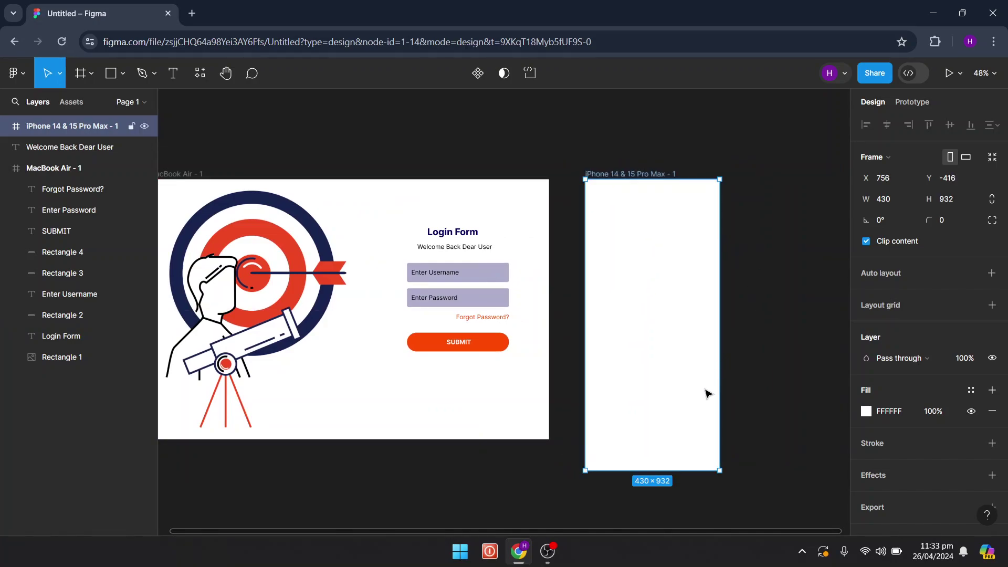
drag(654, 469, 654, 441)
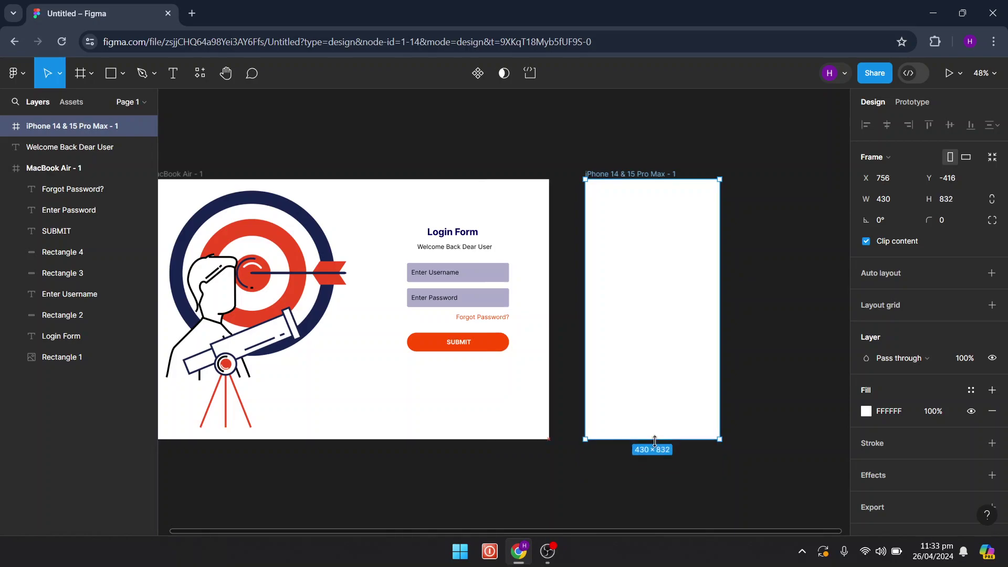
click(773, 447)
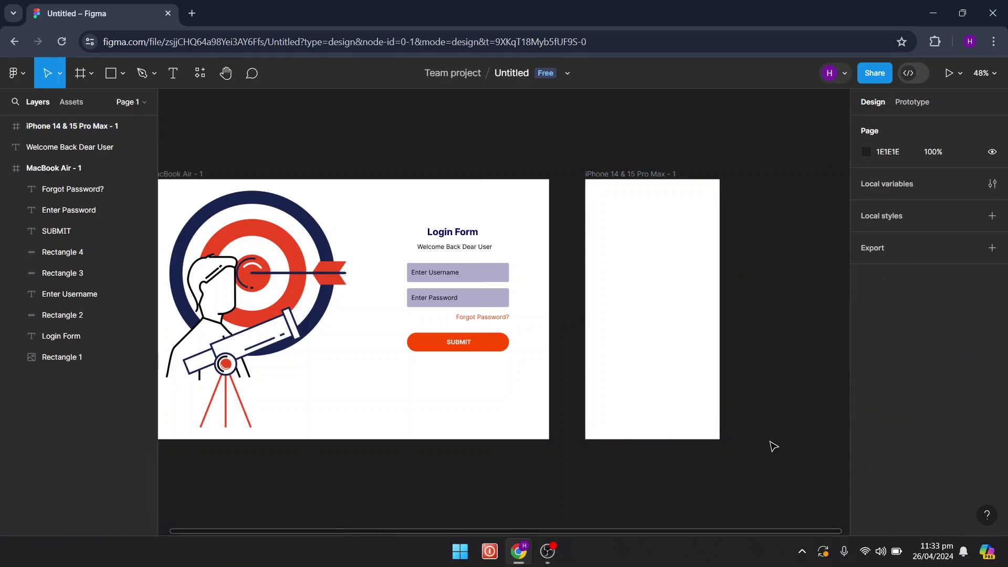
scroll(771, 445, left, 2)
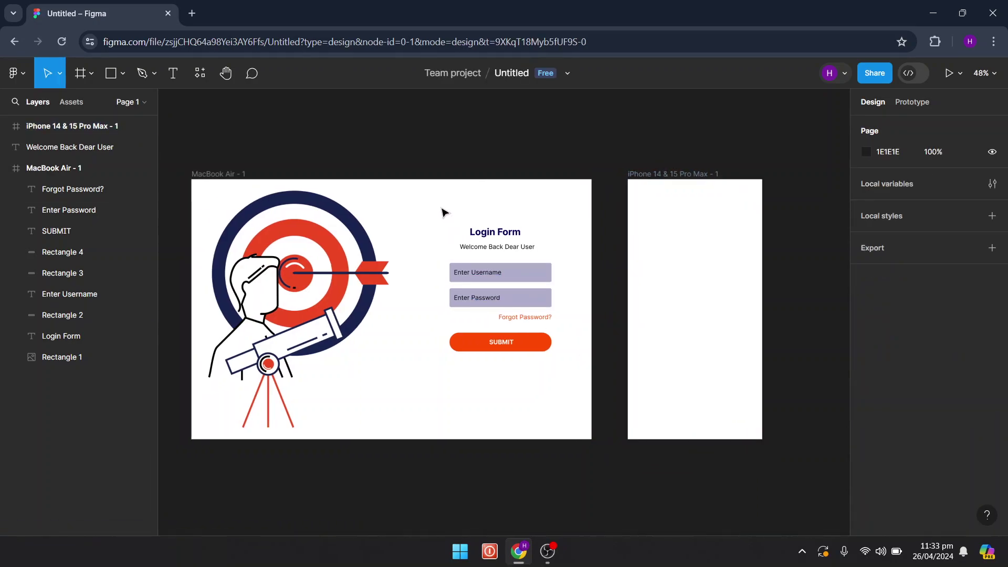
- Paste a copy of the login form elements into the iPhone frame
mouse_move(440, 207)
mouse_down()
mouse_move(513, 401)
mouse_move(576, 387)
mouse_up()
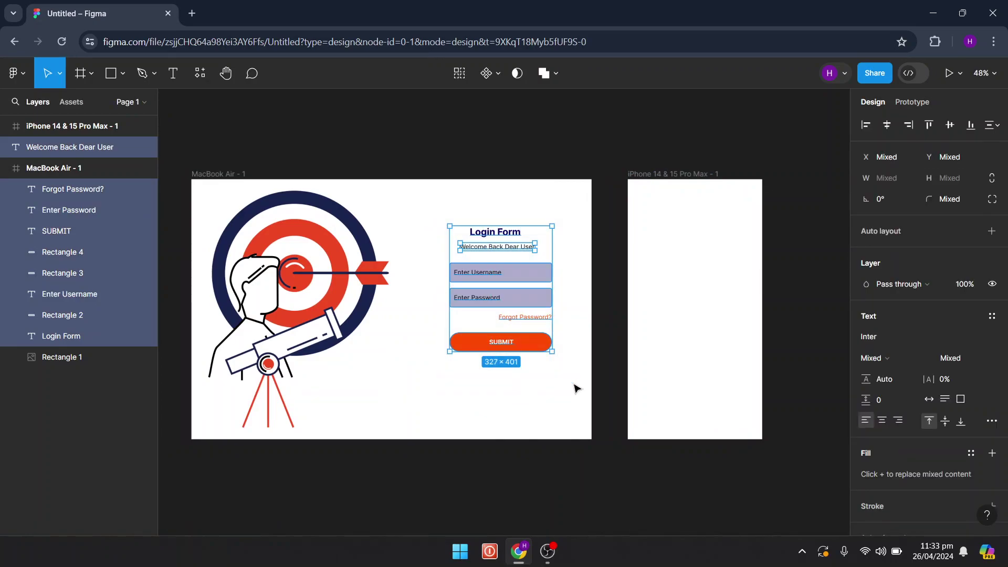
key(Escape)
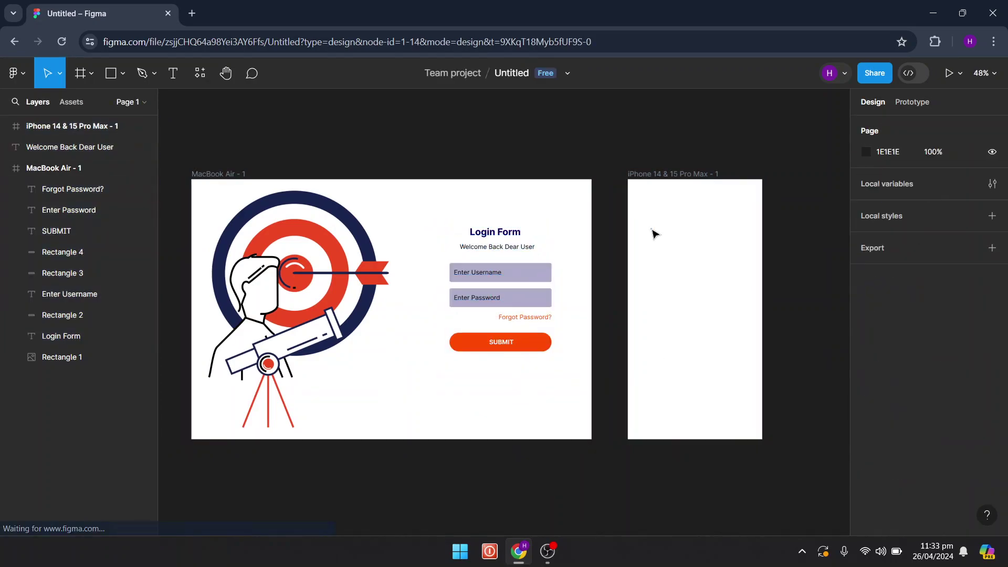
key(ctrl+v)
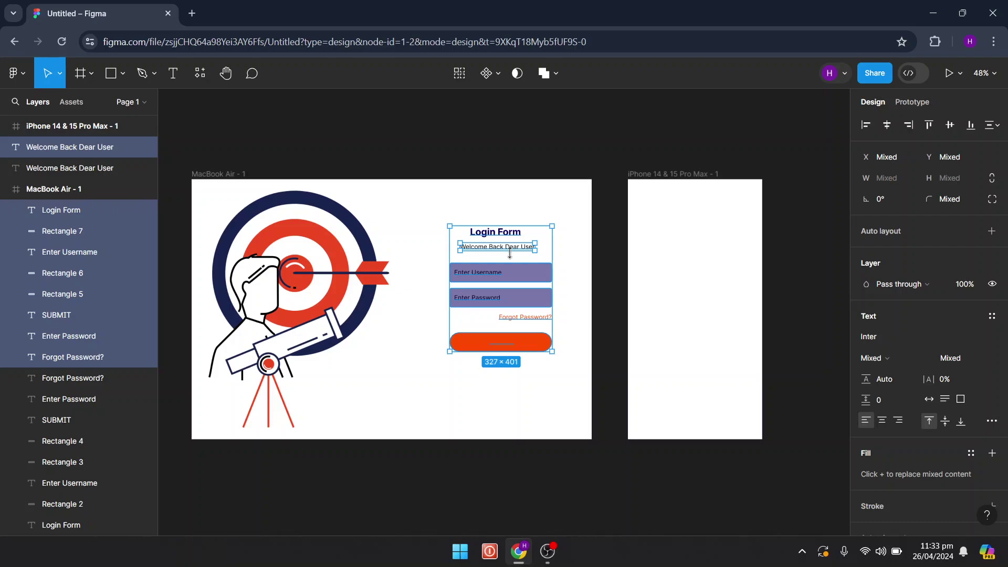
drag(517, 263, 713, 265)
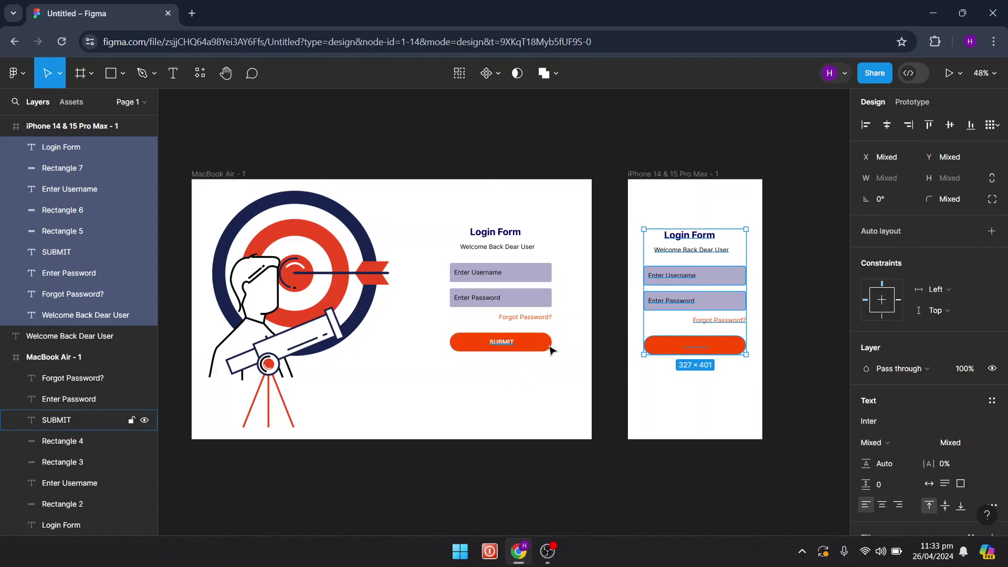
- Put a copy of the white SUBMIT label onto the iPhone frame's orange button
click(696, 350)
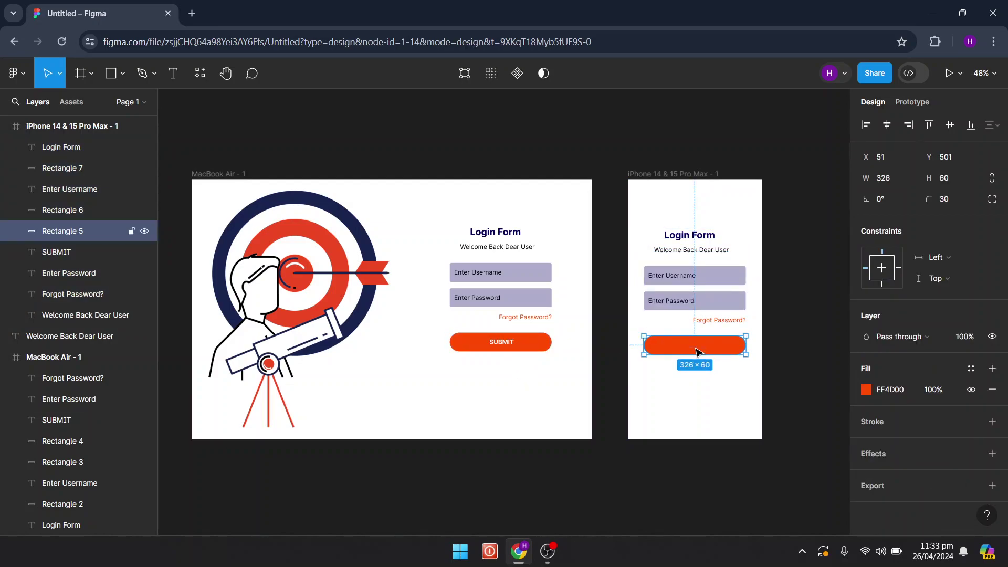
double_click(696, 350)
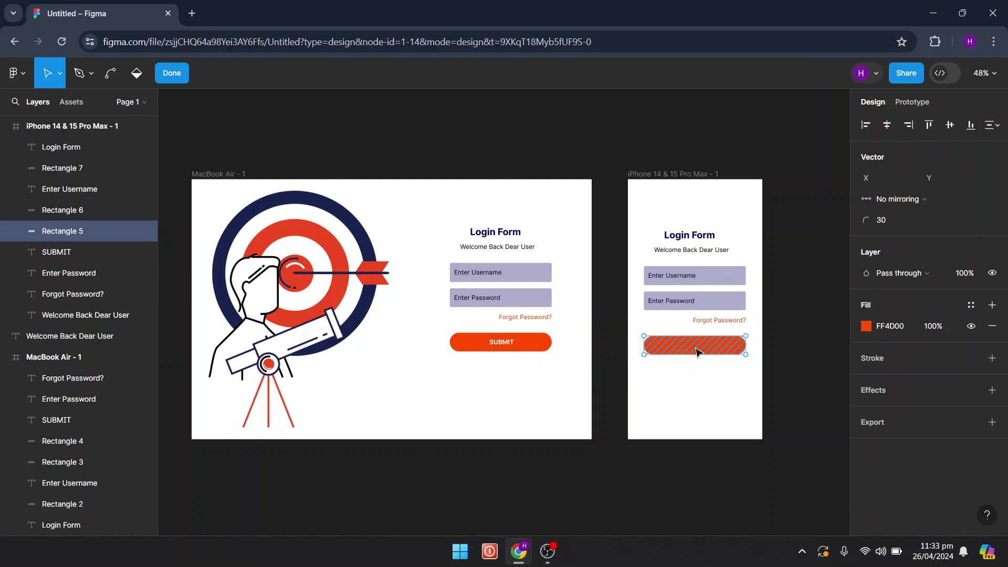
key(Escape)
key(Escape)
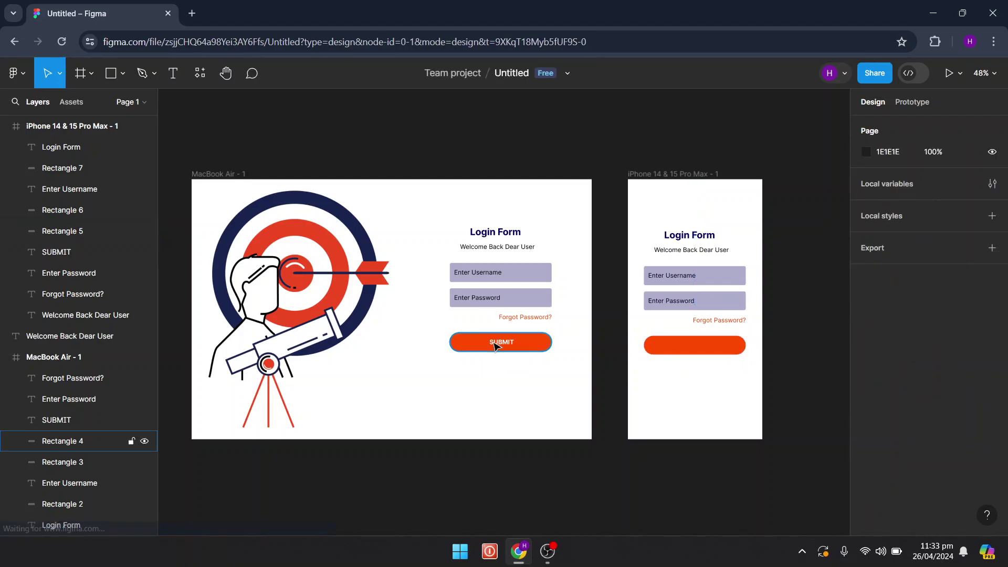
click(495, 345)
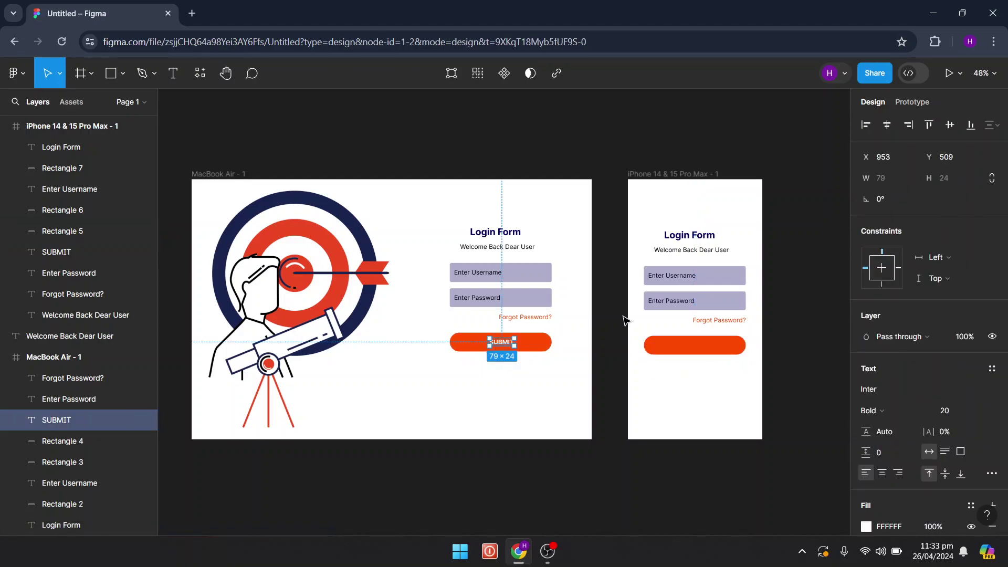
click(698, 375)
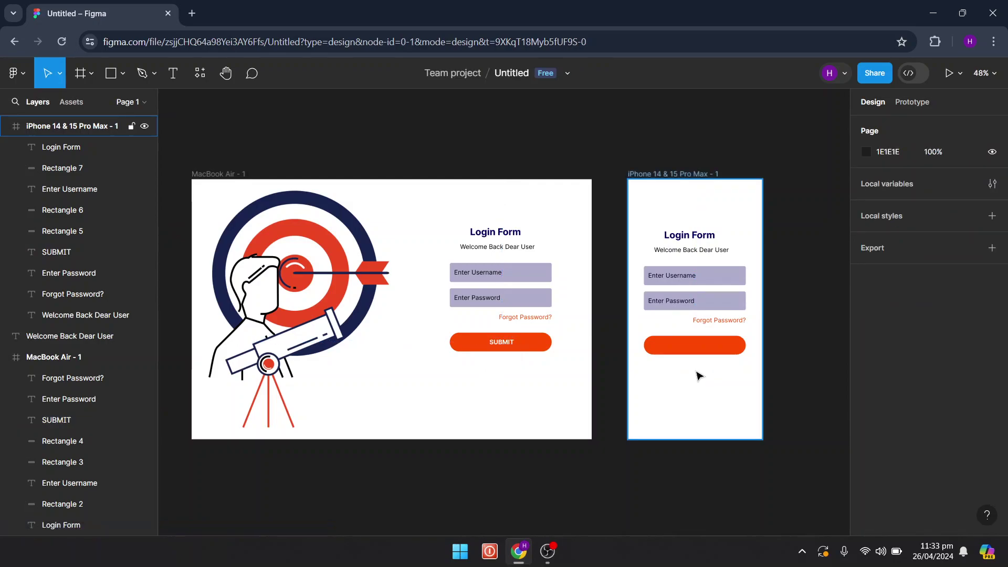
key(ctrl+v)
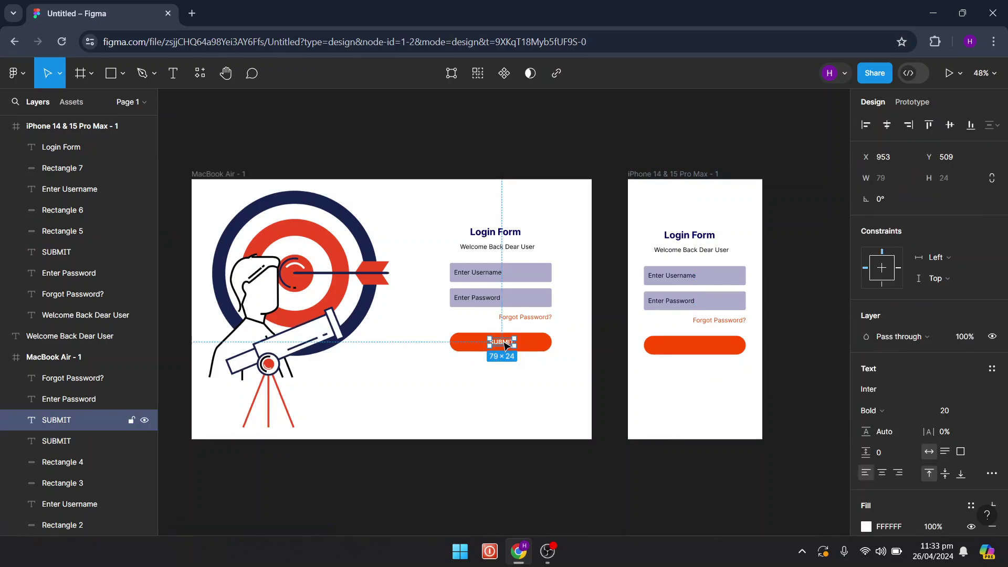
drag(505, 344, 699, 349)
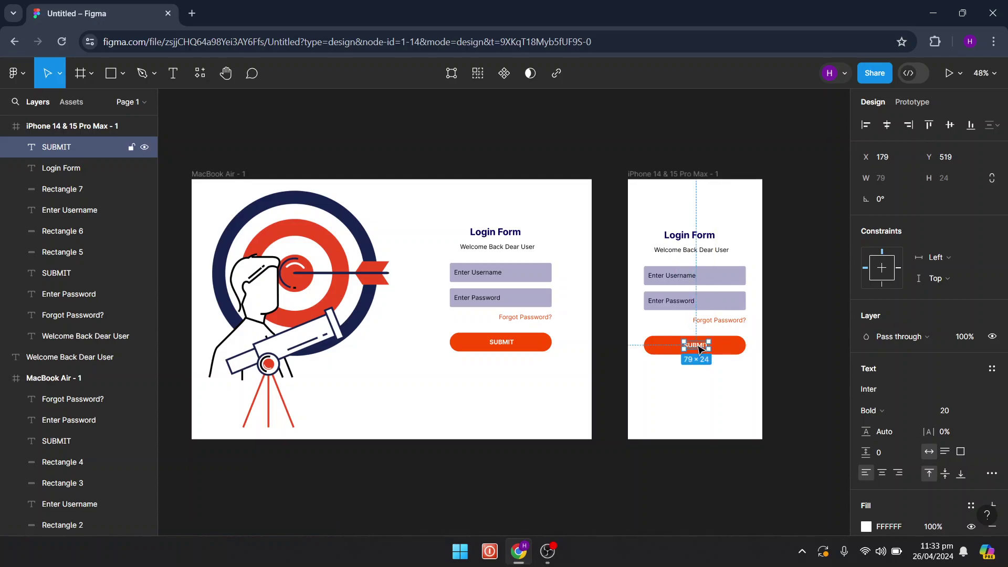
click(709, 388)
click(303, 258)
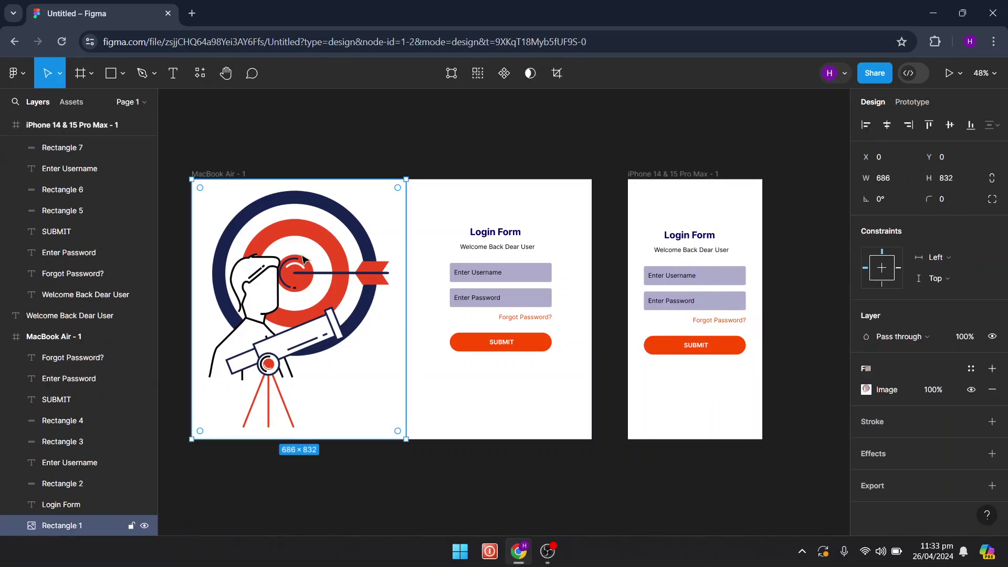
- Duplicate the target illustration and drag the copy over the iPhone frame
click(644, 204)
key(ctrl+z)
drag(282, 266, 659, 192)
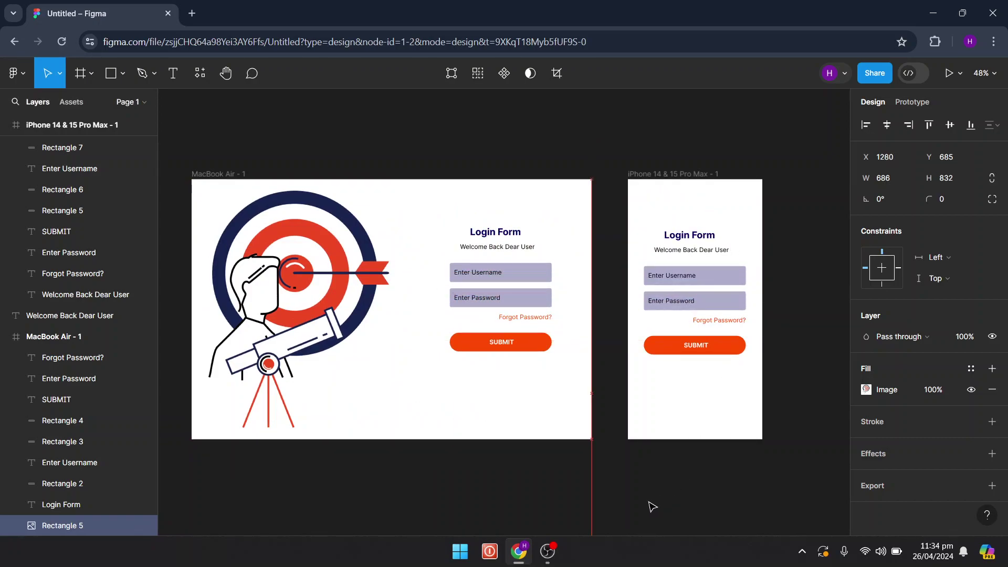
mouse_move(659, 191)
mouse_down()
mouse_move(644, 420)
mouse_move(465, 251)
mouse_up()
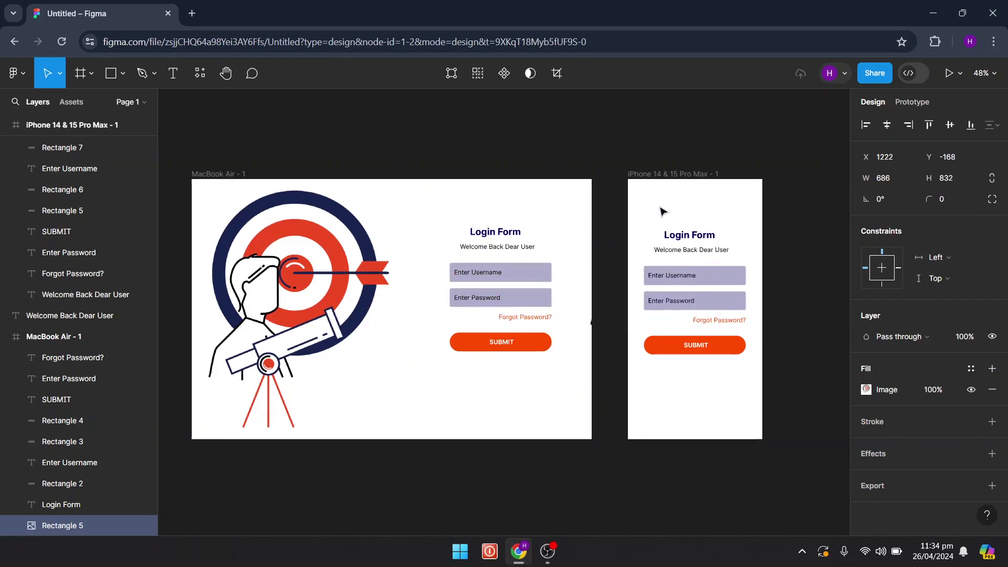
drag(465, 251, 672, 202)
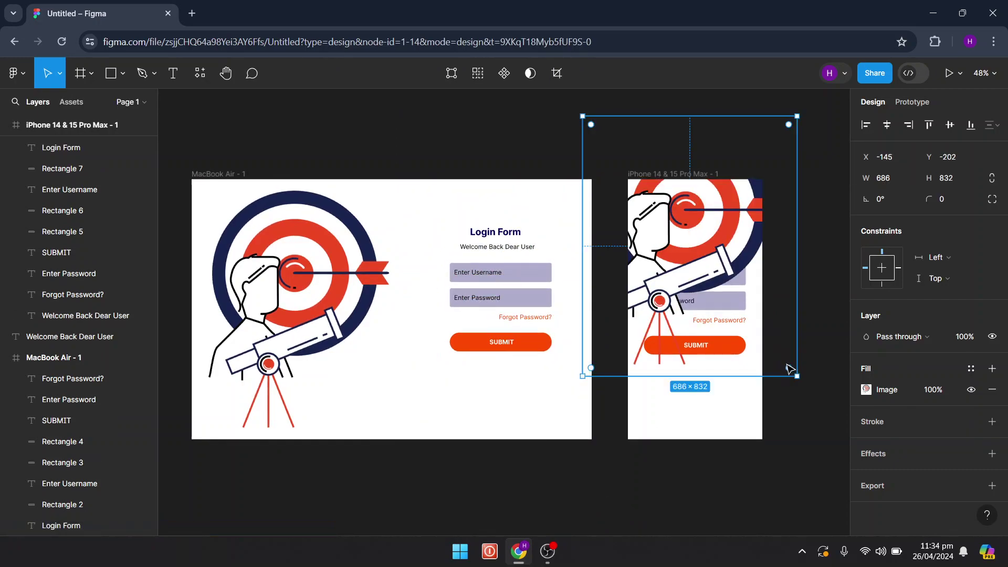
- Shrink the copy to 302×467 at the frame's top-left and paste a second copy
drag(798, 377, 677, 261)
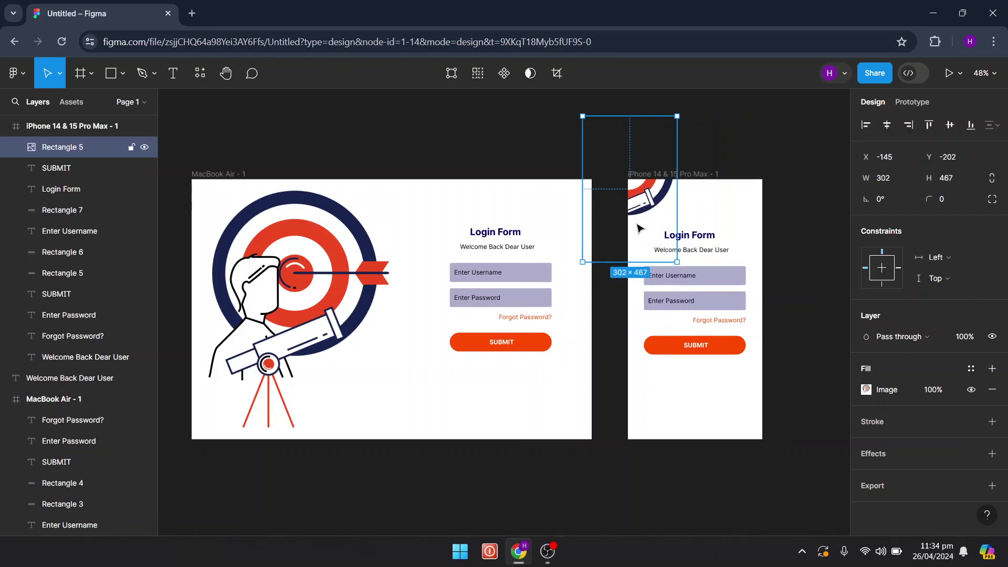
drag(638, 221, 637, 237)
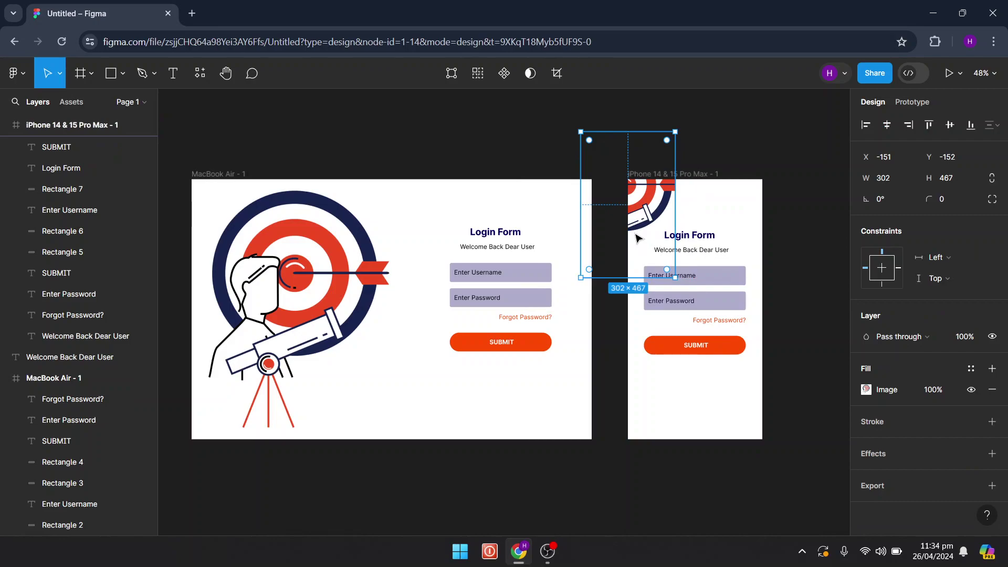
click(745, 425)
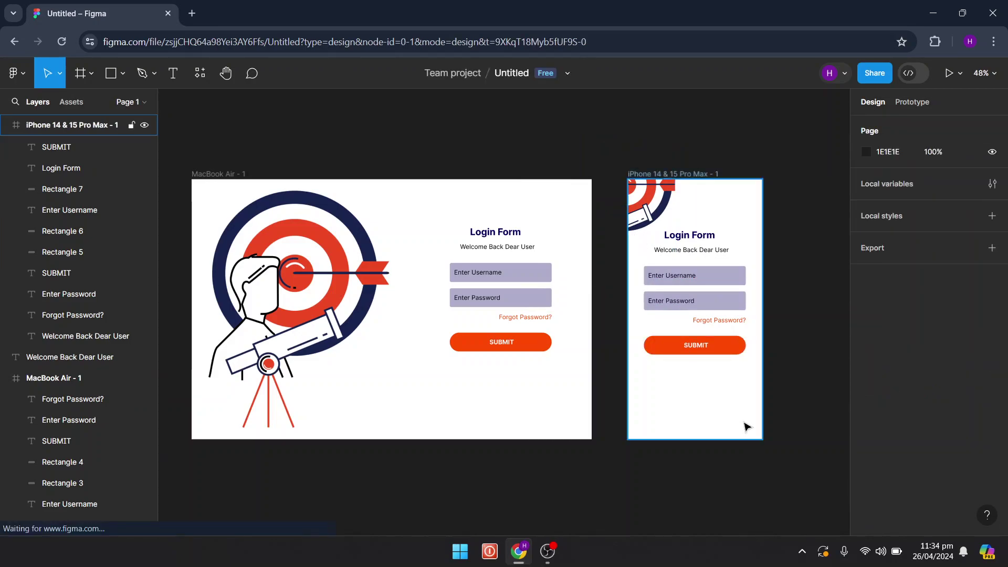
key(ctrl+v)
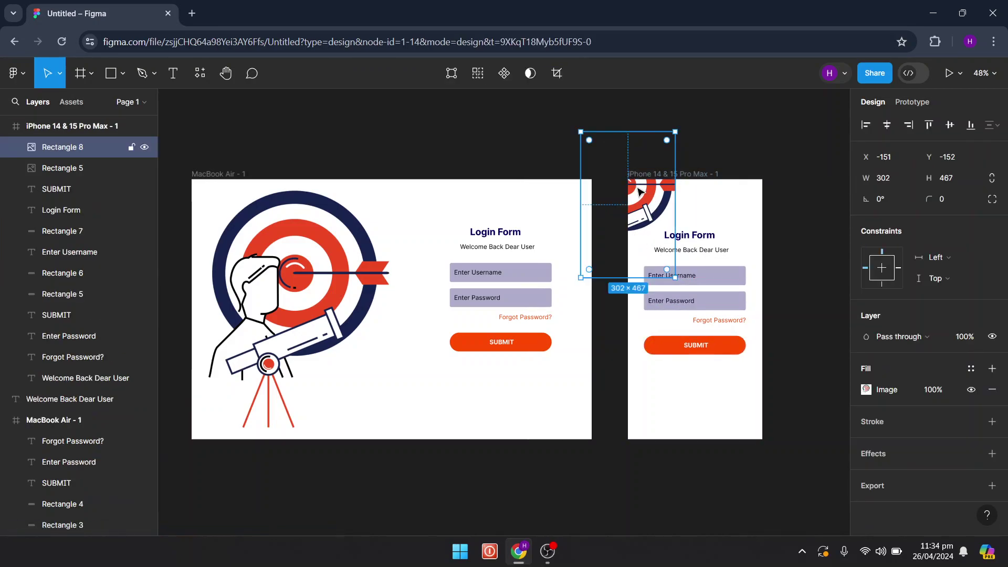
- Rotate the second illustration copy about -116° into the iPhone frame's bottom-right corner
drag(640, 192, 790, 384)
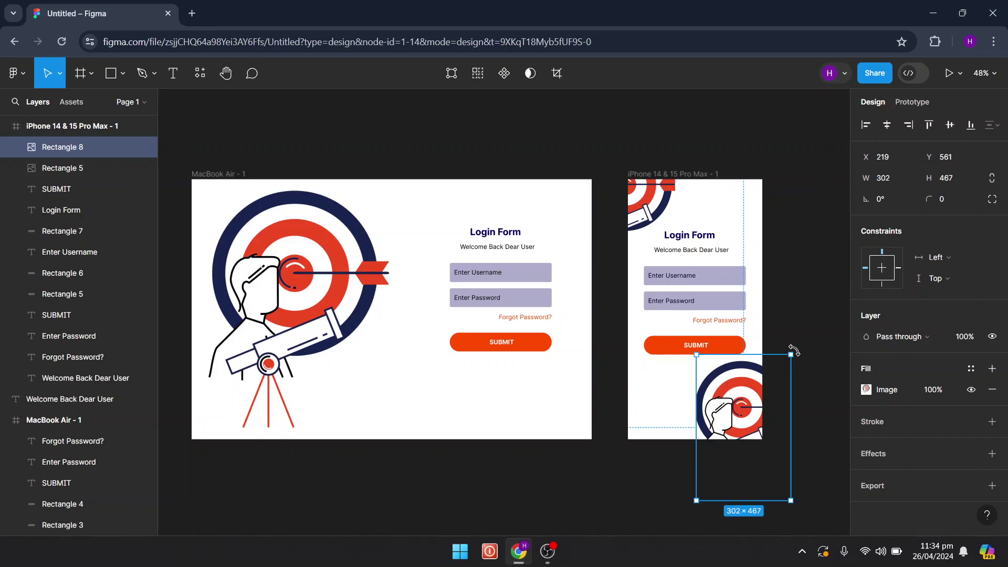
drag(813, 355, 824, 563)
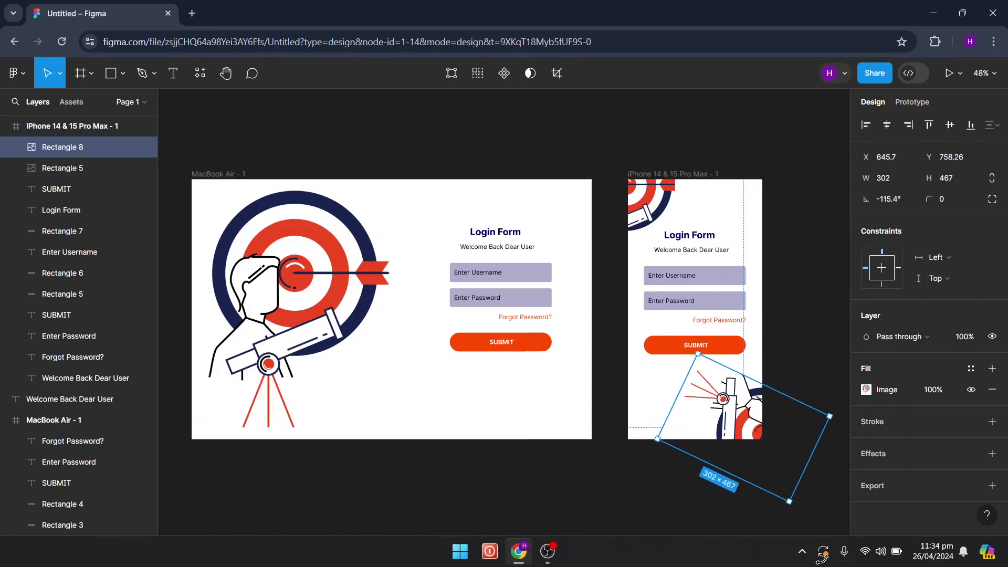
drag(770, 471, 786, 481)
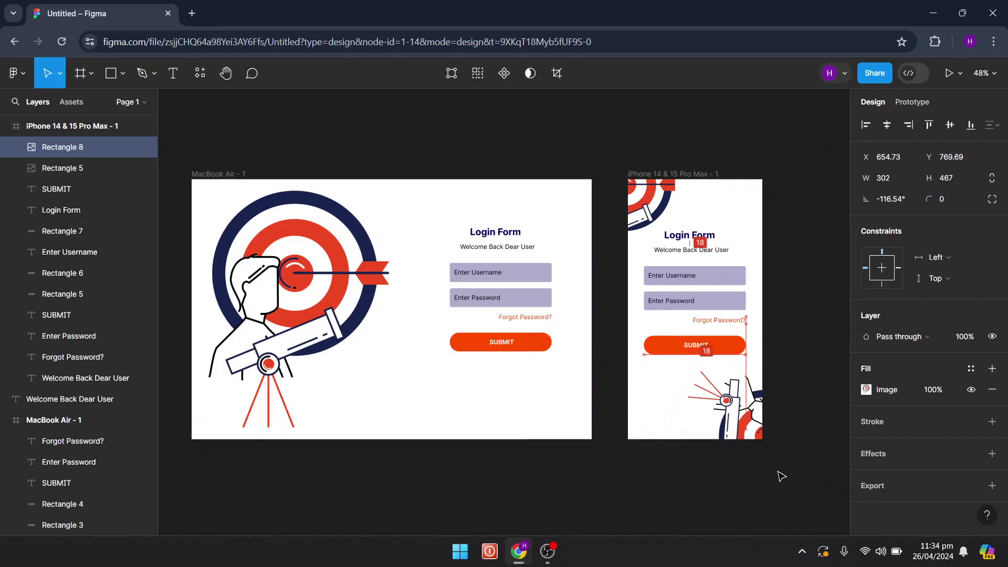
click(808, 356)
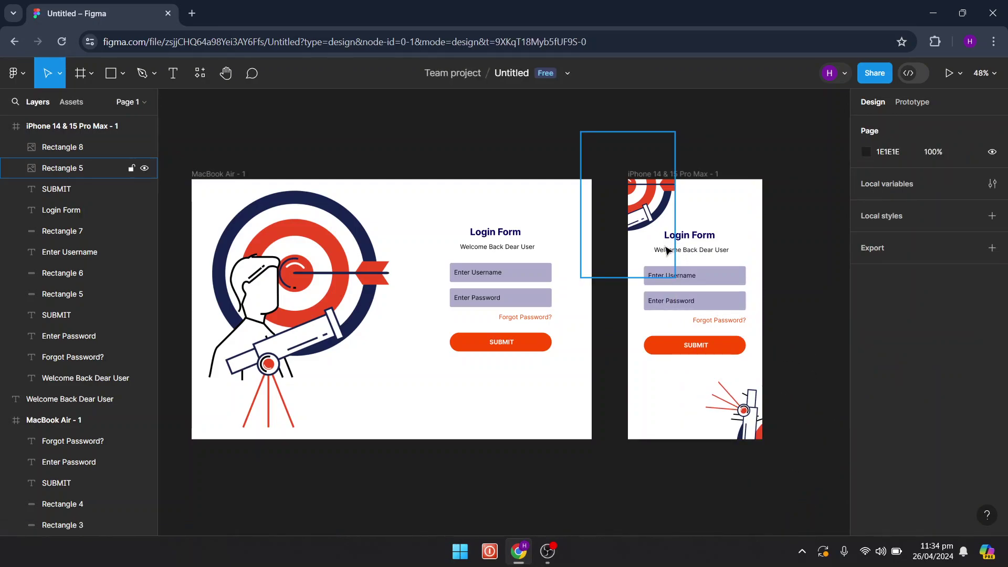
- Resize the top-left illustration copy to 258×365 and reposition it at the top-left
click(659, 202)
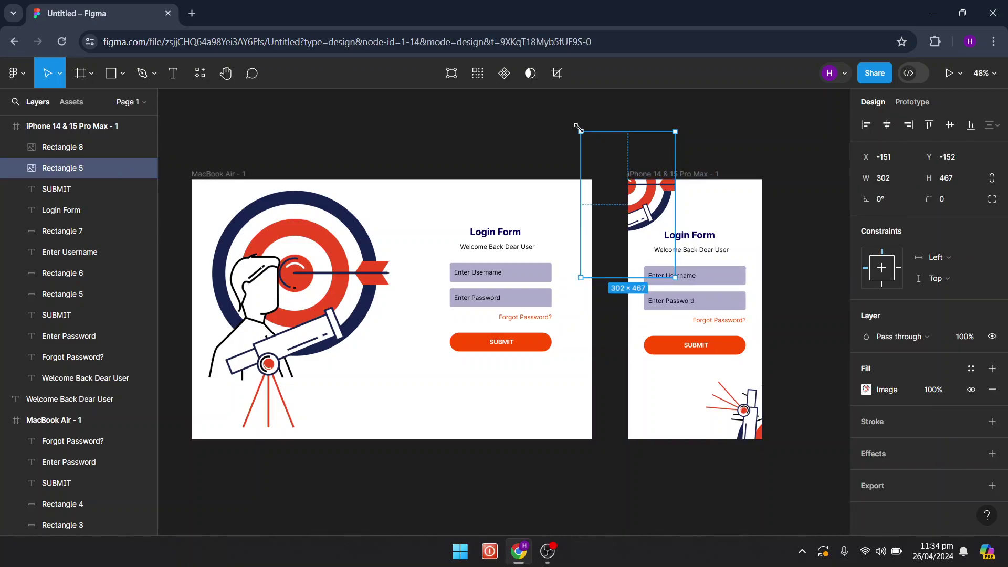
drag(578, 127, 594, 163)
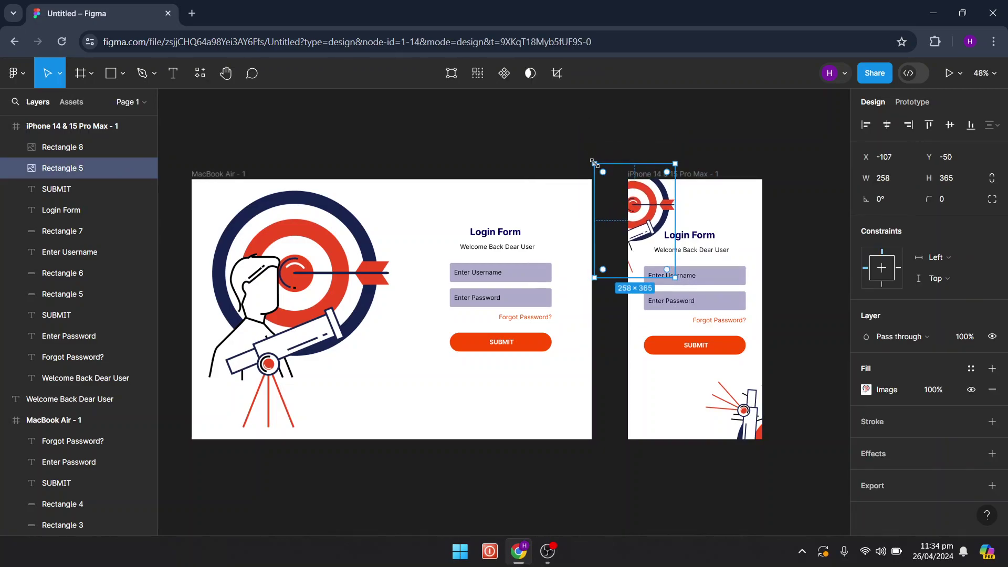
mouse_move(640, 231)
mouse_down()
mouse_move(668, 213)
mouse_move(642, 205)
mouse_up()
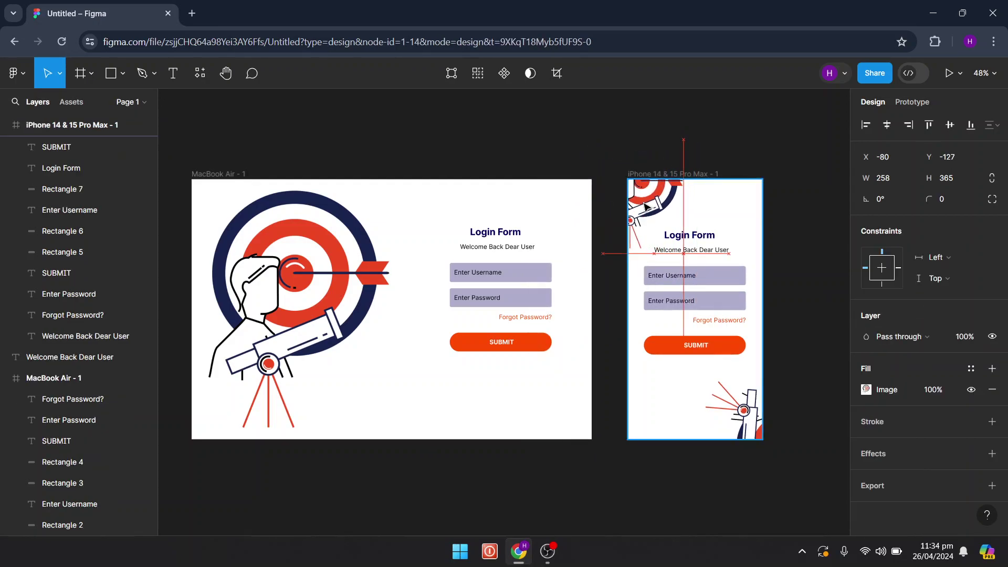
click(807, 236)
scroll(811, 239, right, 2)
scroll(811, 239, right, 3)
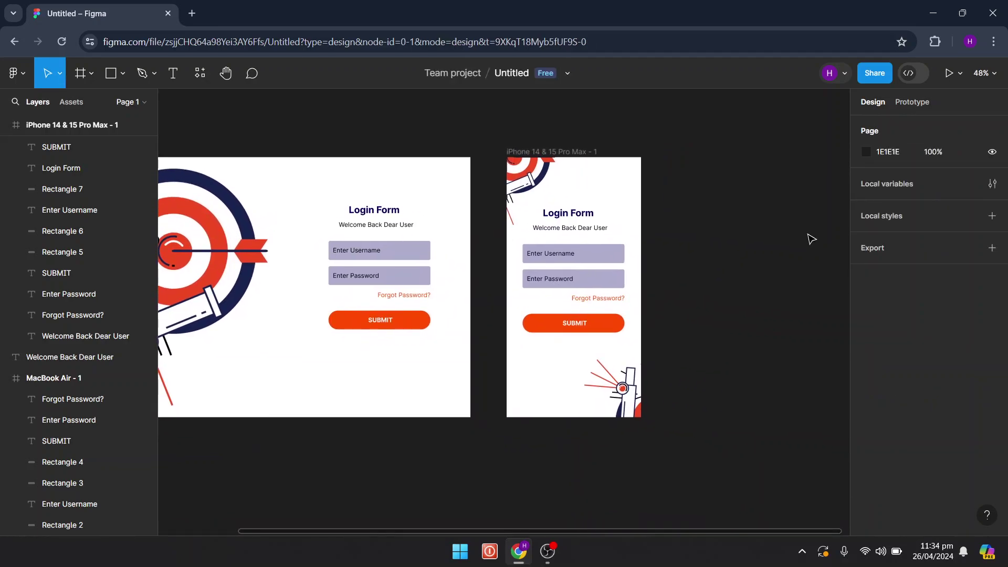
scroll(811, 239, up, 3)
scroll(811, 239, left, 1)
scroll(811, 239, left, 1)
scroll(811, 239, left, 2)
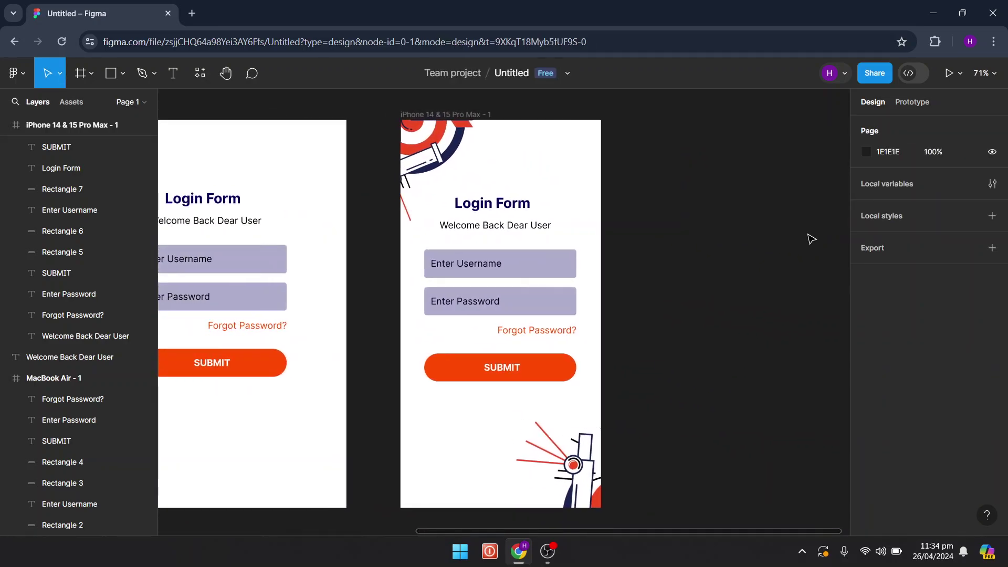
scroll(646, 311, down, 5)
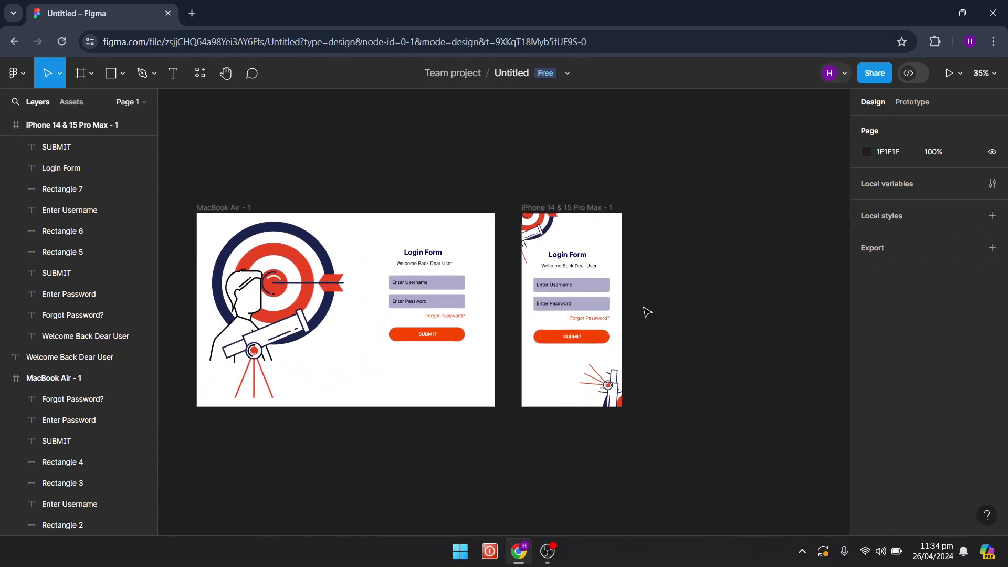
scroll(646, 312, left, 5)
scroll(646, 312, up, 2)
scroll(646, 312, up, 2)
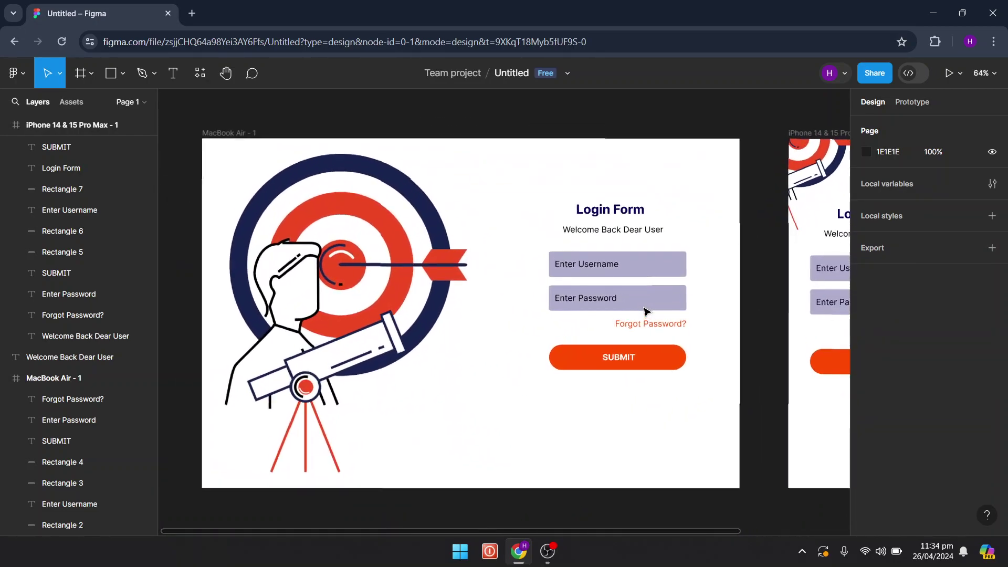